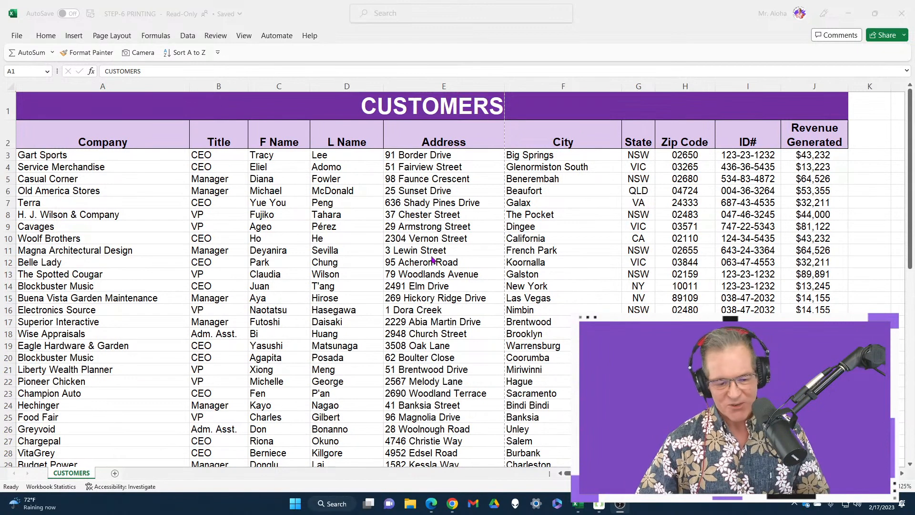
Examine the customer list down to its last row, focusing on the Zip Code, ID# and Revenue Generated columns.
scroll(454, 230, "down", 2)
scroll(406, 233, "up", 2)
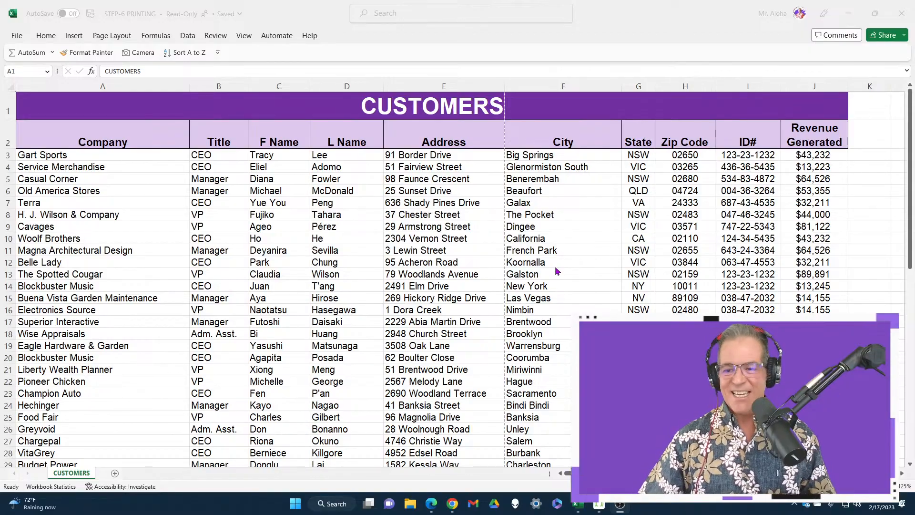
scroll(556, 271, "down", 14)
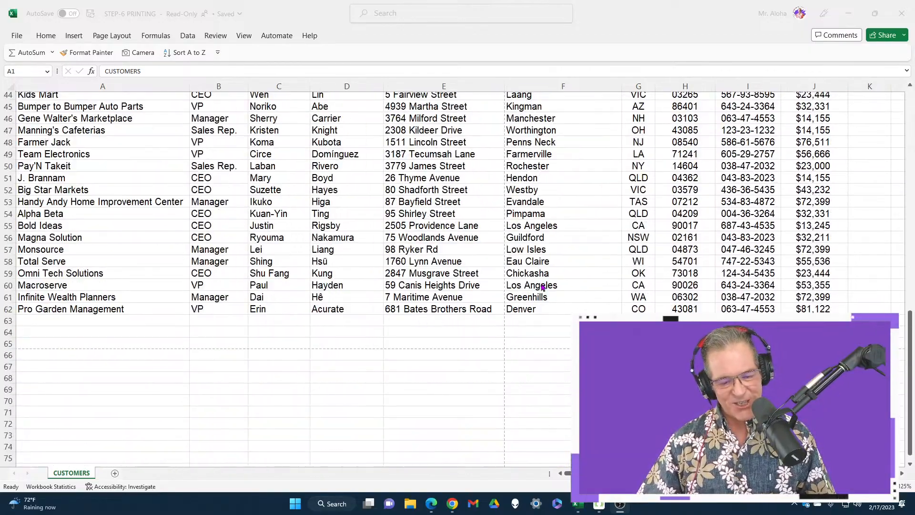
scroll(543, 286, "up", 14)
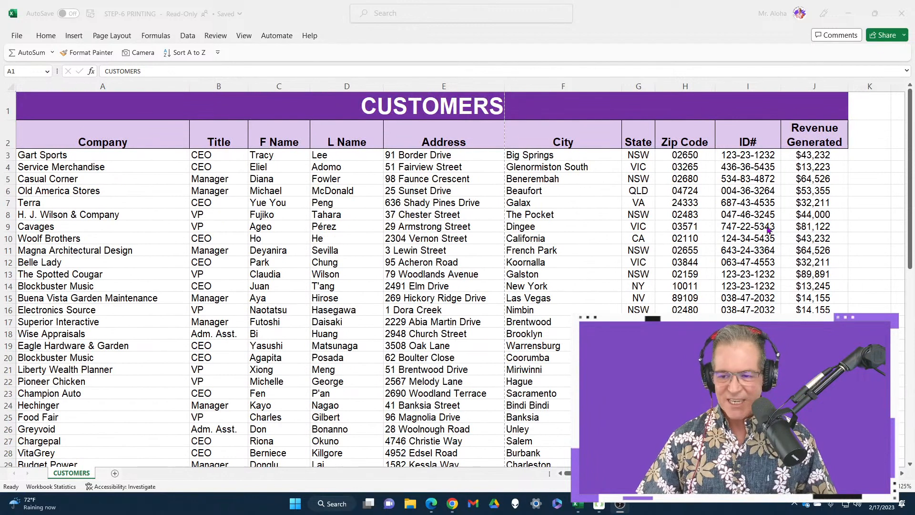
left_click(806, 154)
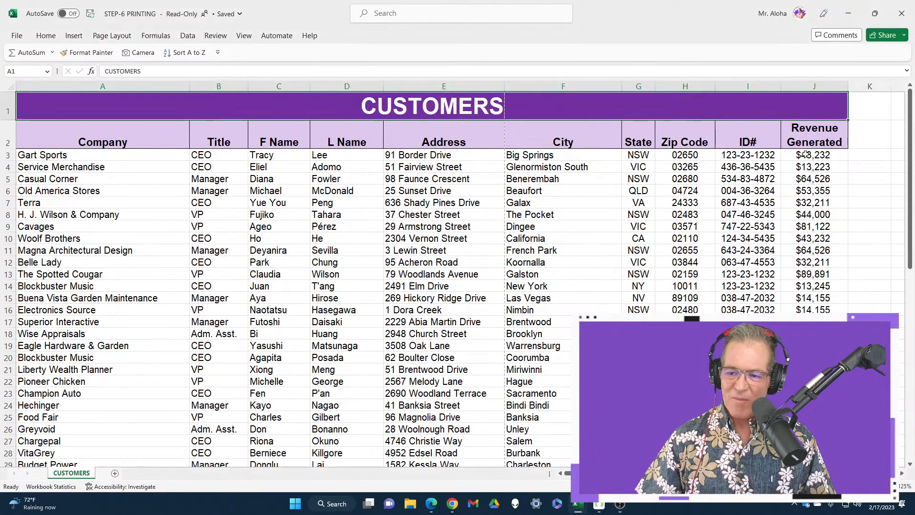
mouse_move(784, 149)
left_mouse_down()
mouse_move(869, 148)
mouse_move(840, 429)
mouse_move(851, 464)
left_mouse_up()
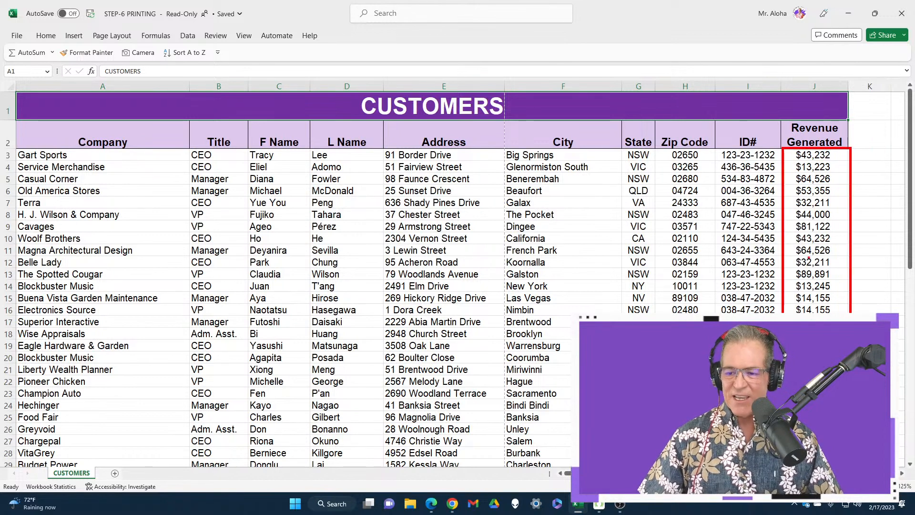
left_click_drag(764, 268, 797, 256)
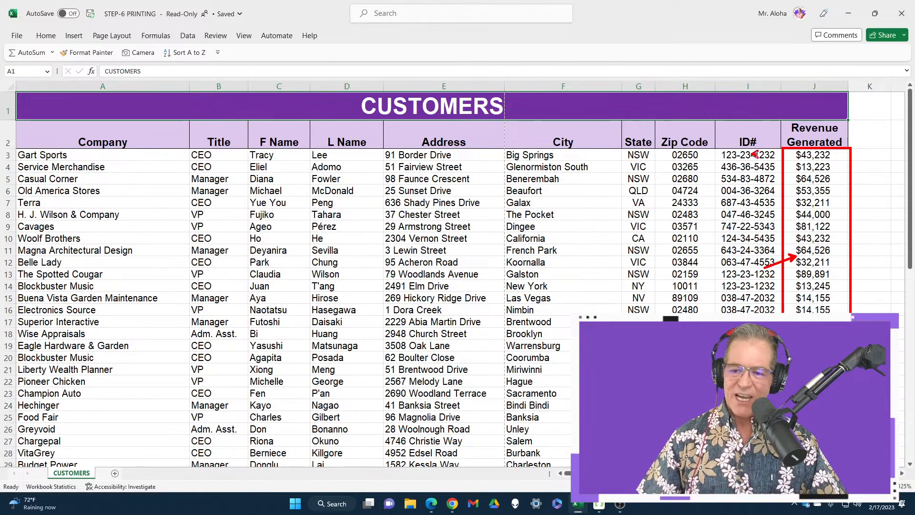
left_click_drag(752, 98, 752, 153)
left_click_drag(717, 230, 779, 463)
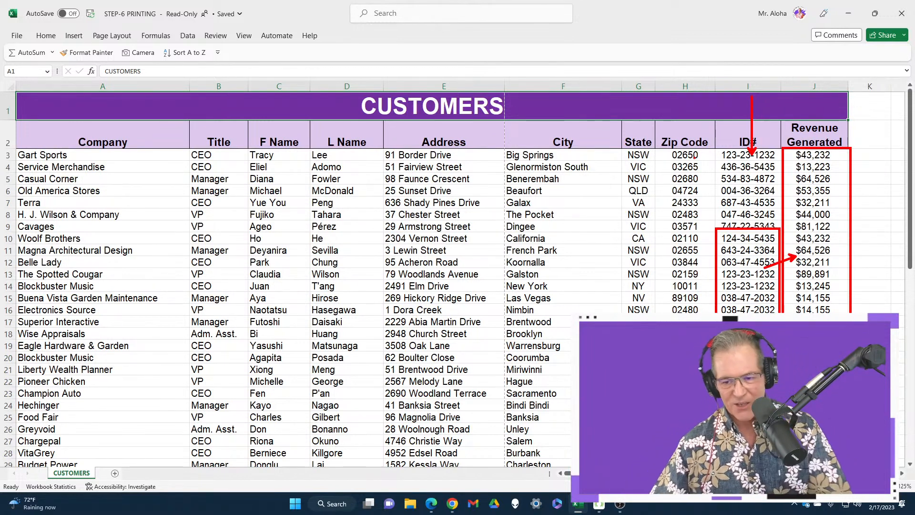
left_click_drag(691, 98, 693, 156)
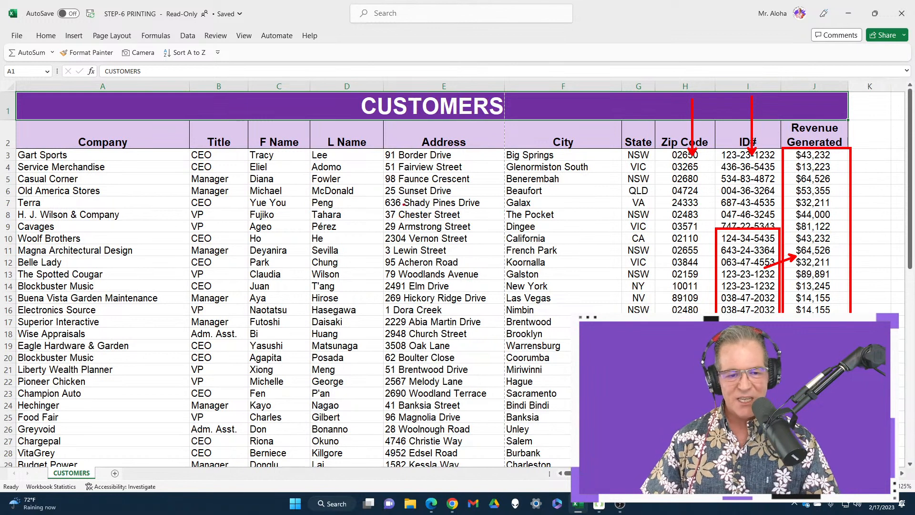
key("Escape")
Select the first company entry below the Company heading and display the collapsed Home commands.
left_click(48, 156)
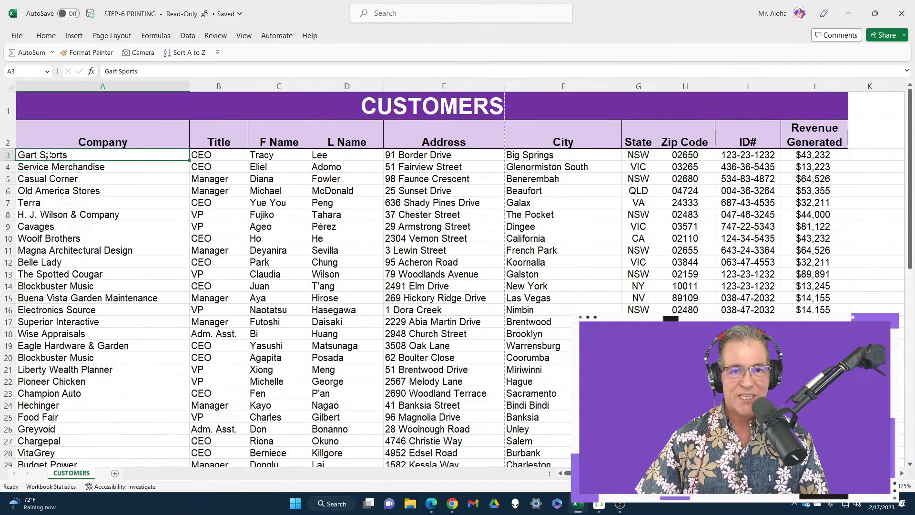
left_click(45, 37)
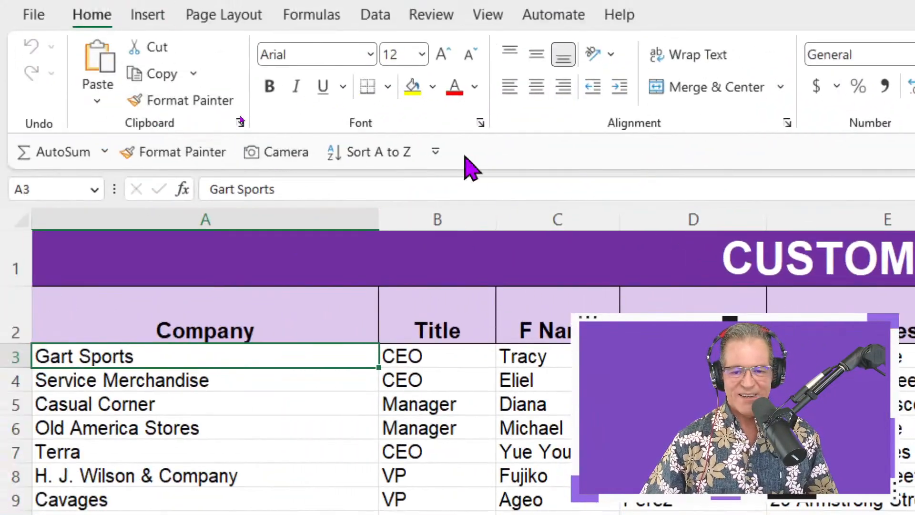
right_click(475, 165)
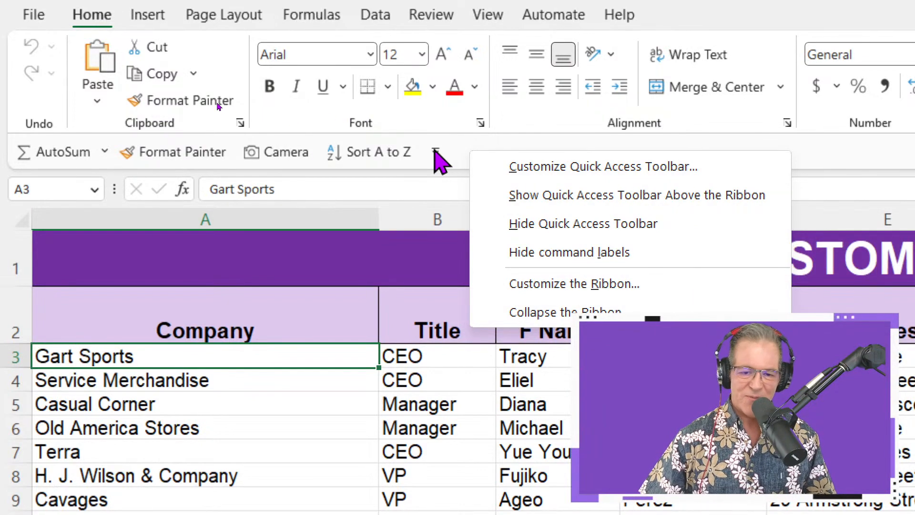
Try adding the Quick Print command to the Quick Access Toolbar and take it off again.
left_click(435, 152)
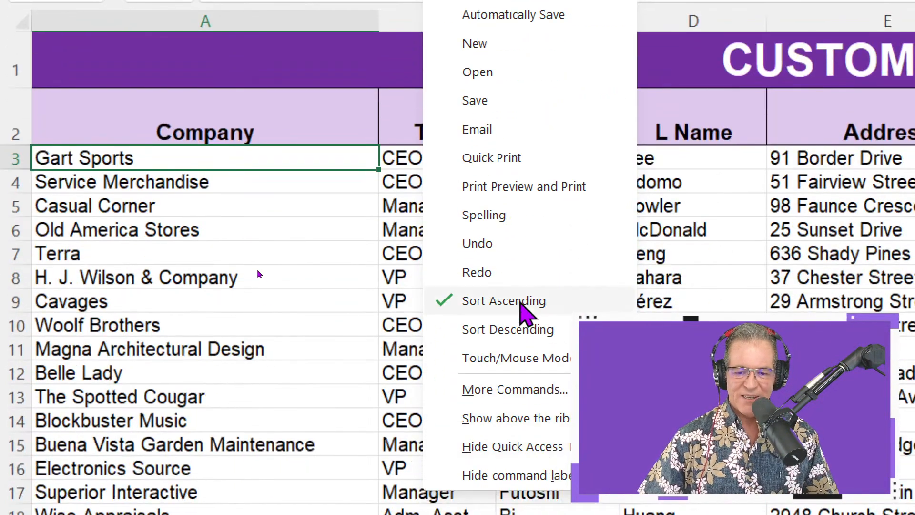
left_click(502, 158)
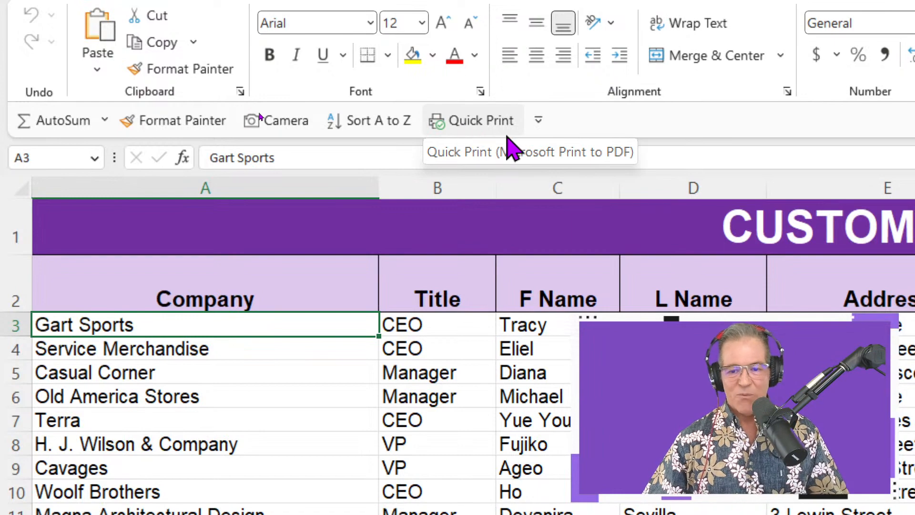
left_click(538, 120)
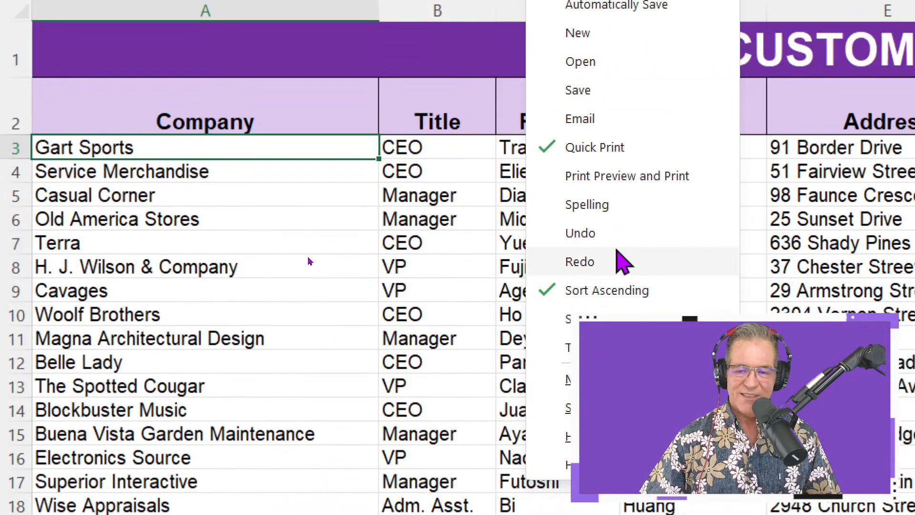
left_click(595, 148)
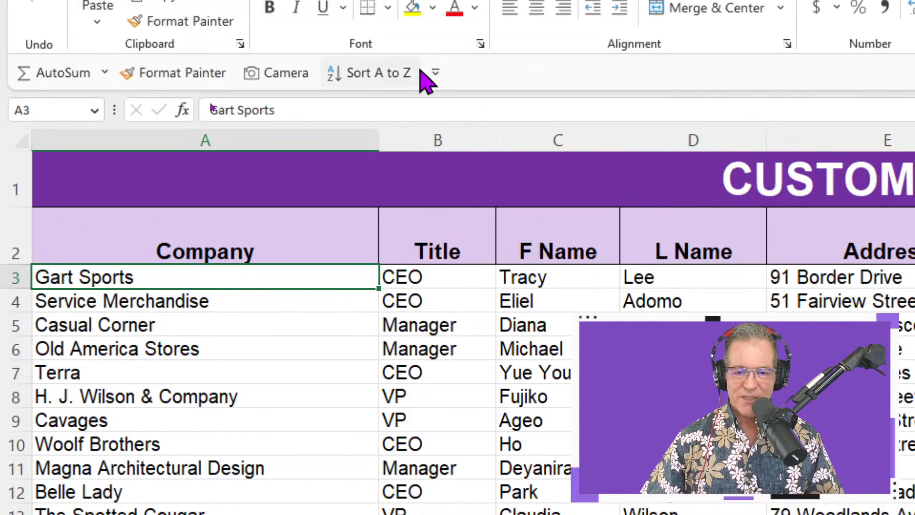
Add the Print Preview and Print command to the Quick Access Toolbar and check it from the page layout commands.
left_click(435, 30)
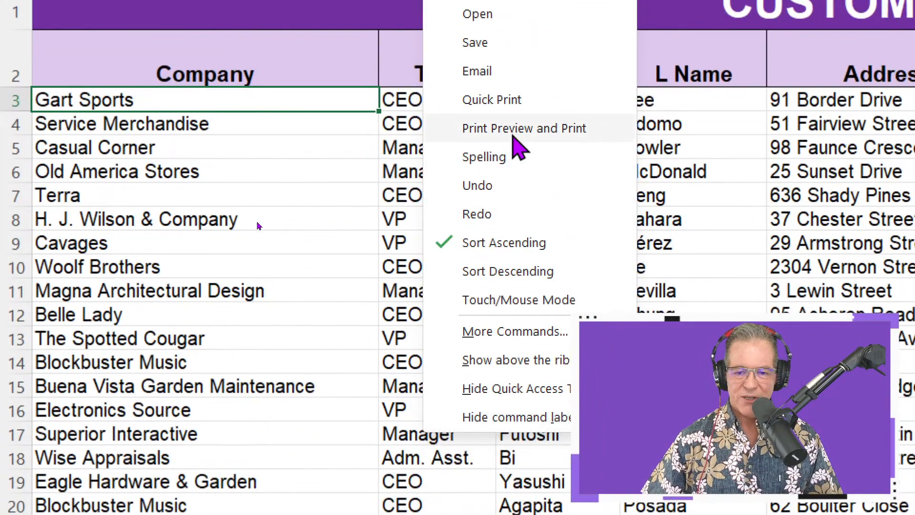
left_click(515, 129)
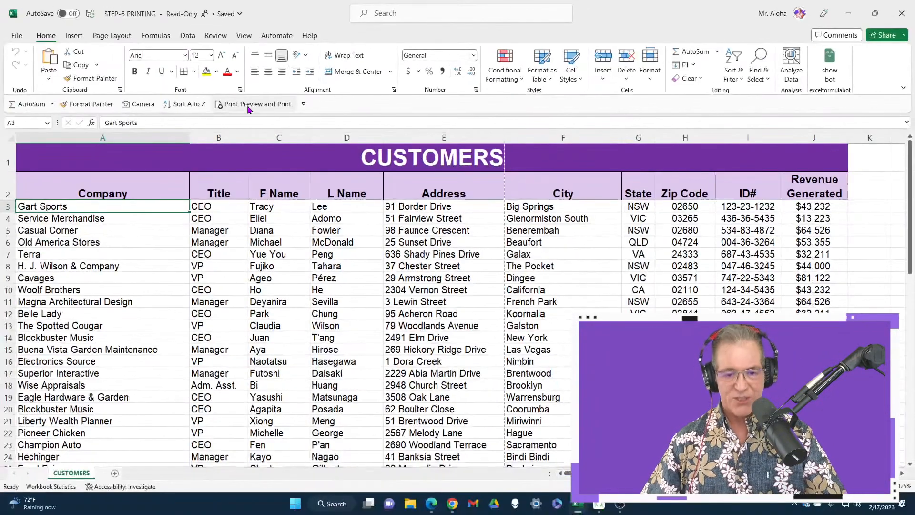
left_click(105, 37)
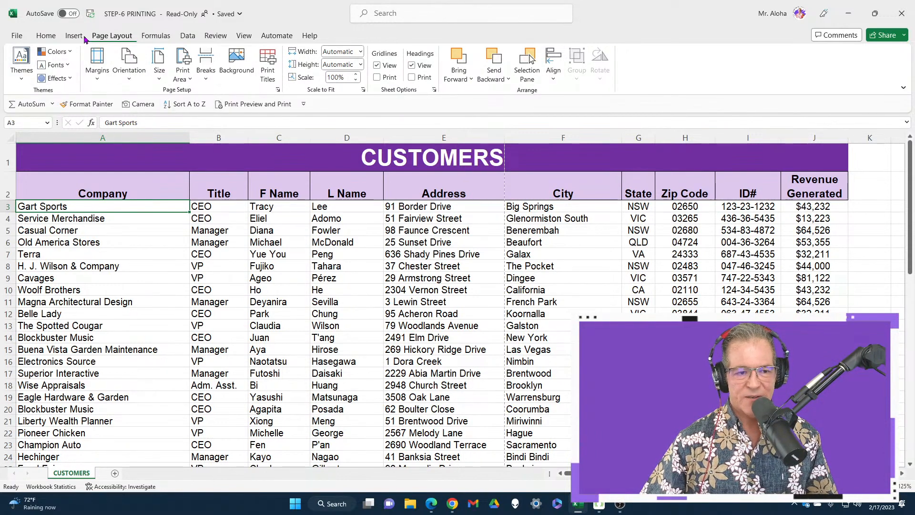
left_click(44, 40)
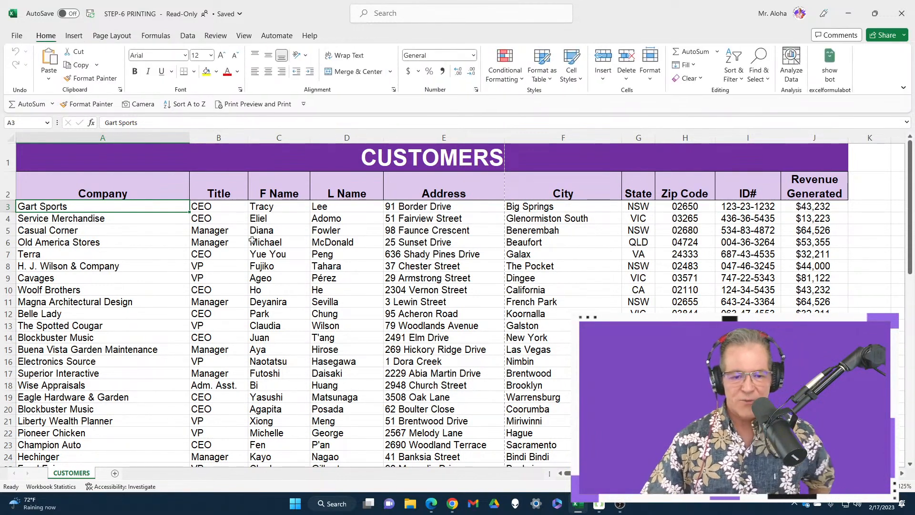
View the customer sheet's print preview using the newly added Print Preview and Print command, and return to the worksheet.
left_click(254, 110)
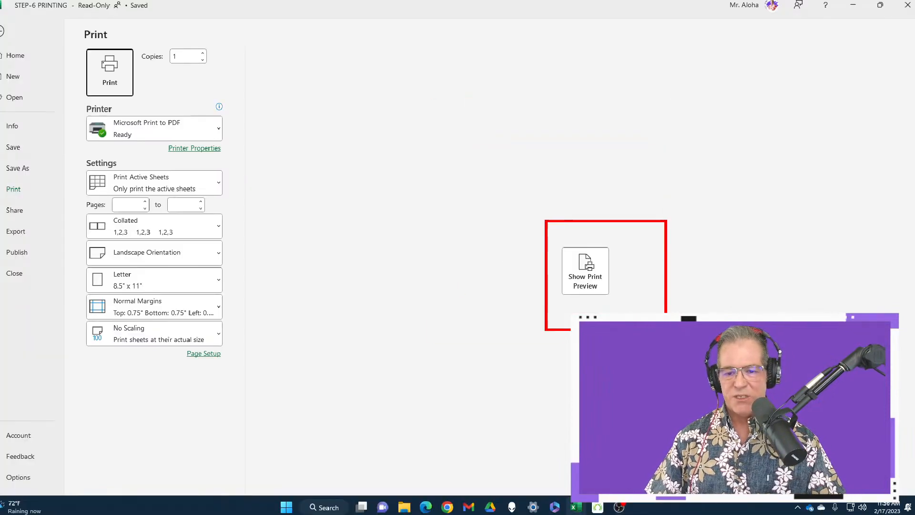
left_click(607, 274)
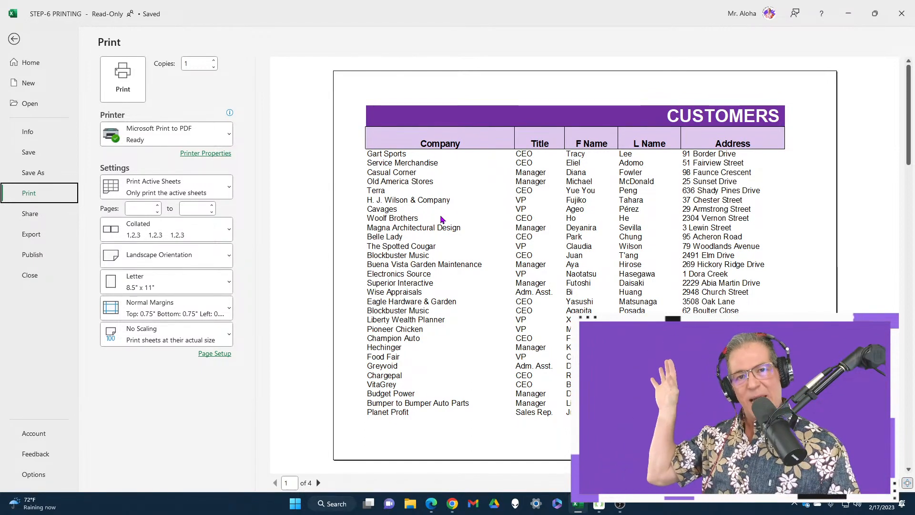
key("Escape")
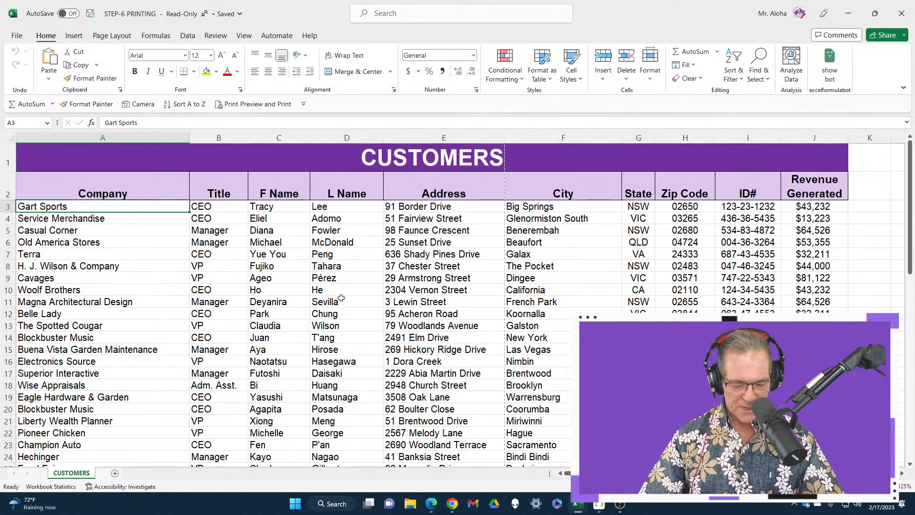
left_click_drag(352, 291, 352, 219)
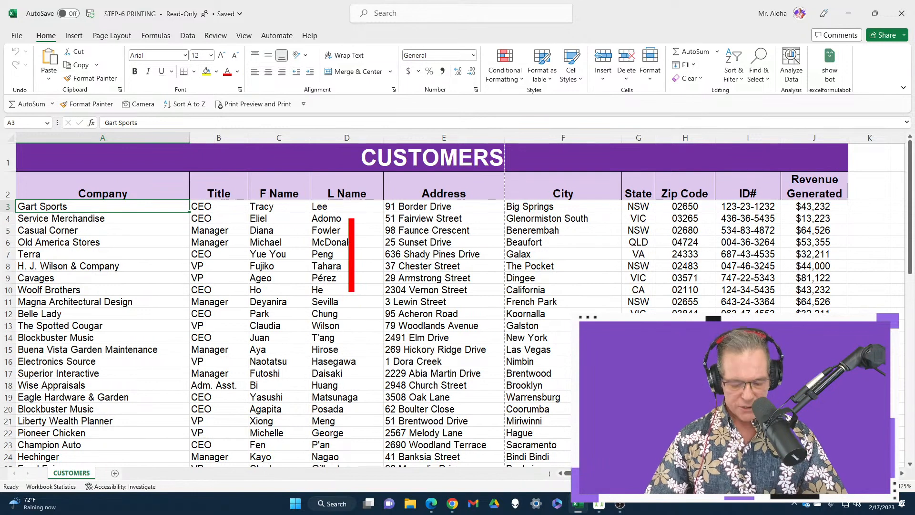
type("Ctrl+")
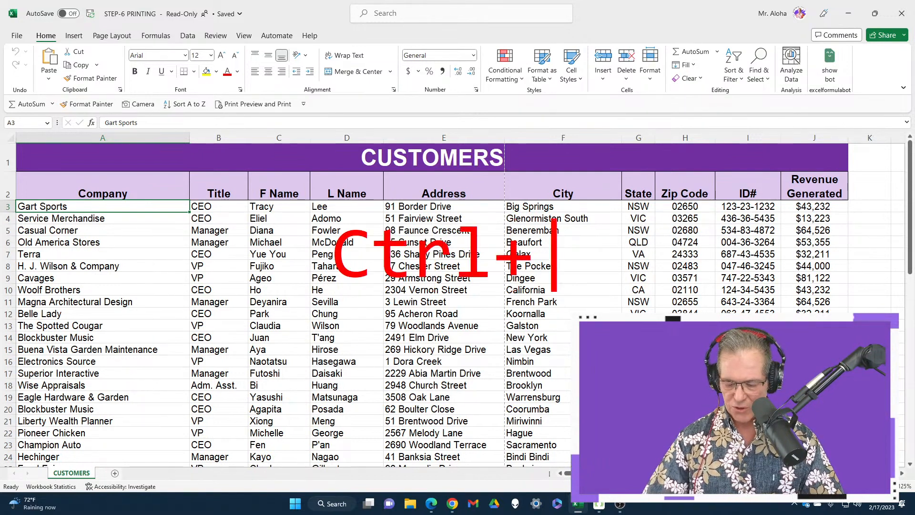
type("P")
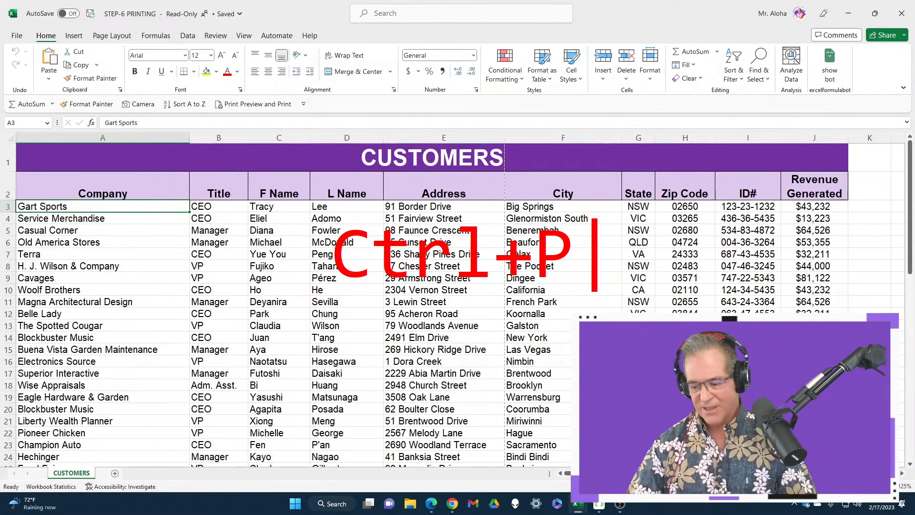
key("Escape")
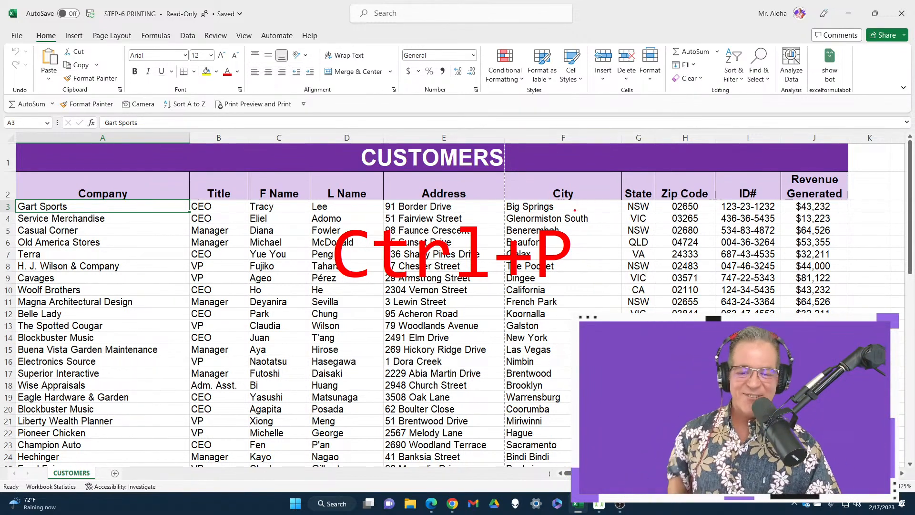
key("Escape")
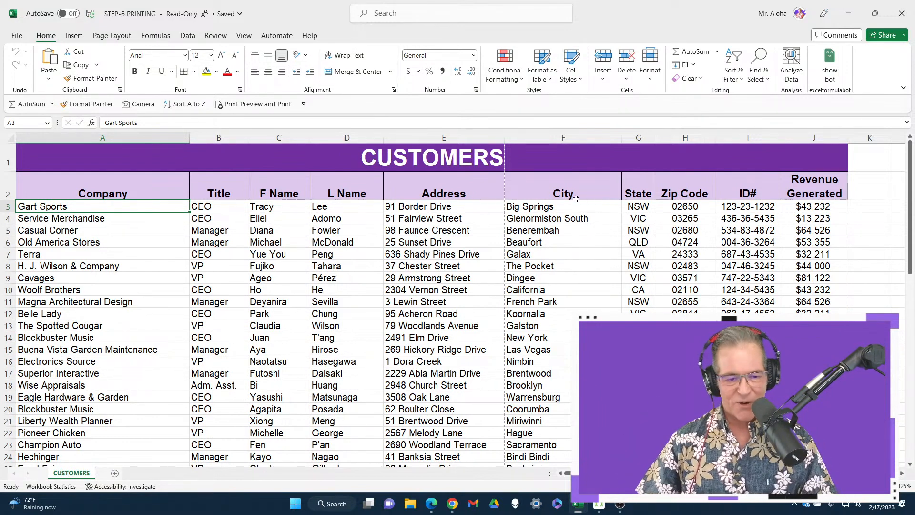
Bring up the print settings for the customer sheet again, show its page preview and go back to the cells.
key("ctrl+p")
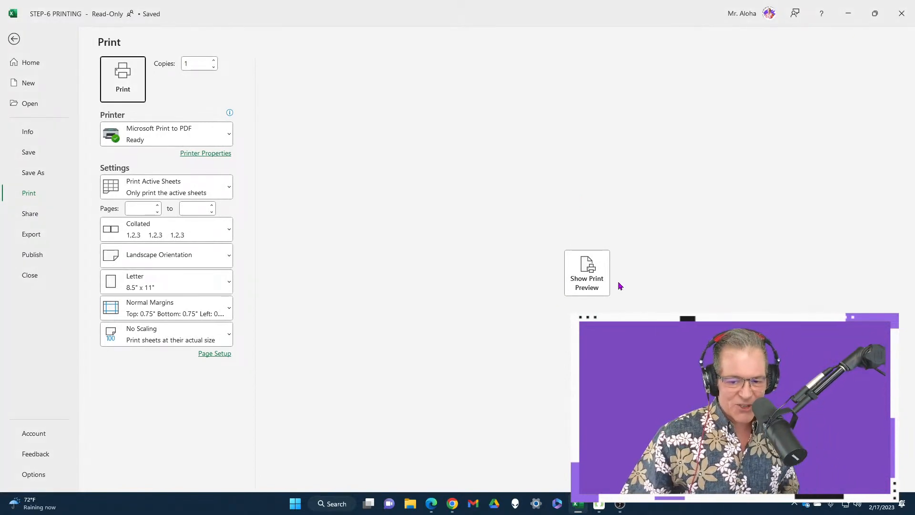
left_click(601, 283)
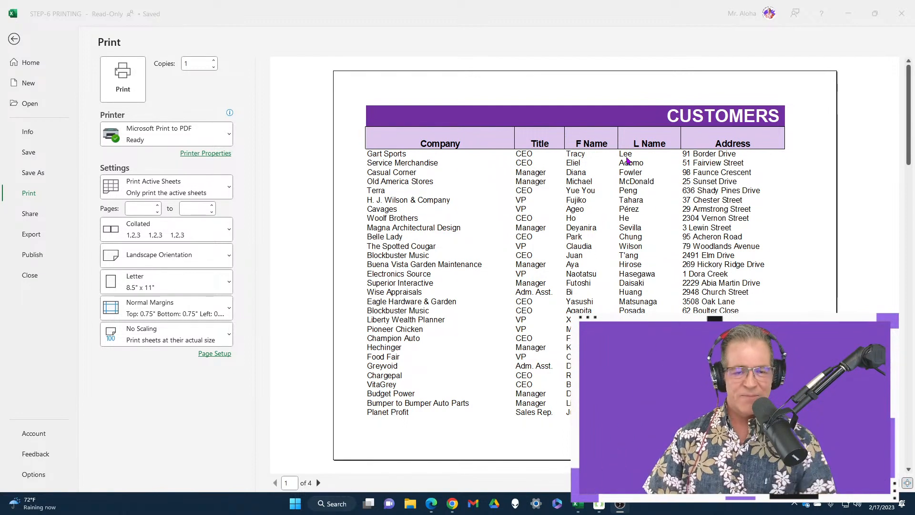
left_click(11, 39)
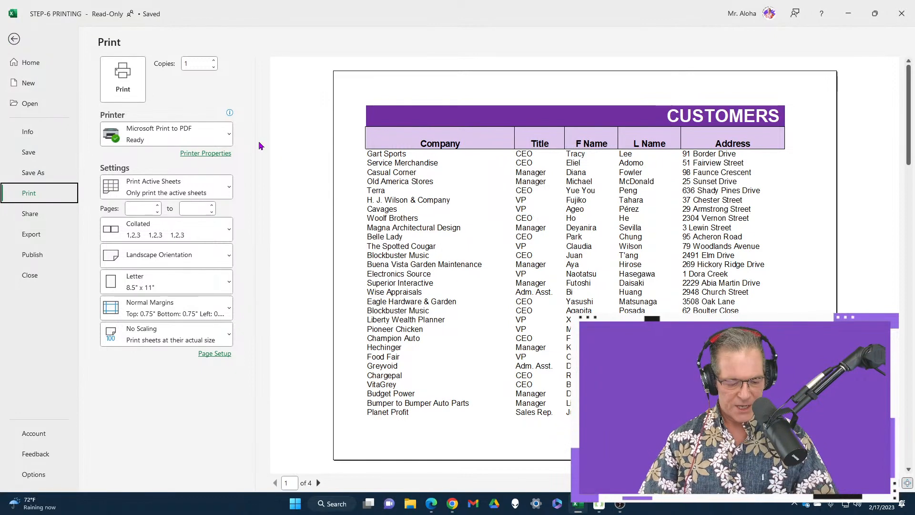
key("Escape")
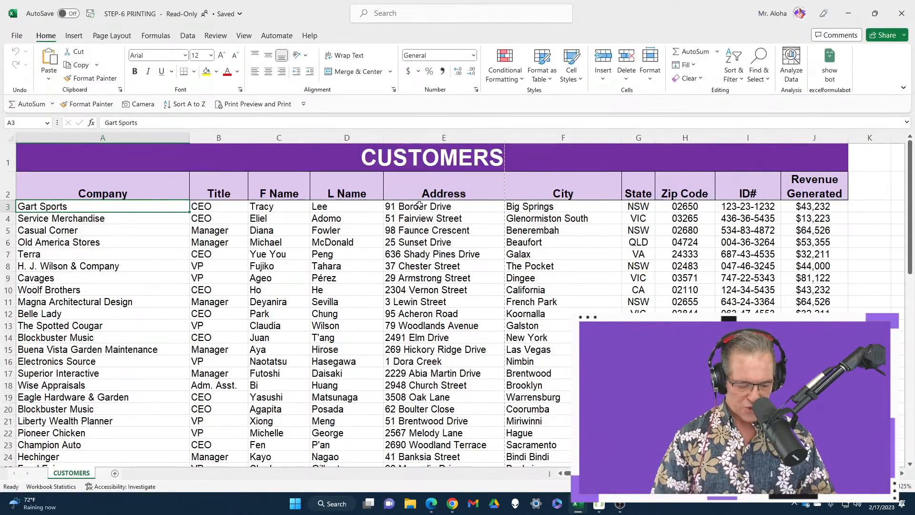
View the print settings once more, return to the worksheet and bring up the list of recent workbooks to open.
key("ctrl+o")
key("Escape")
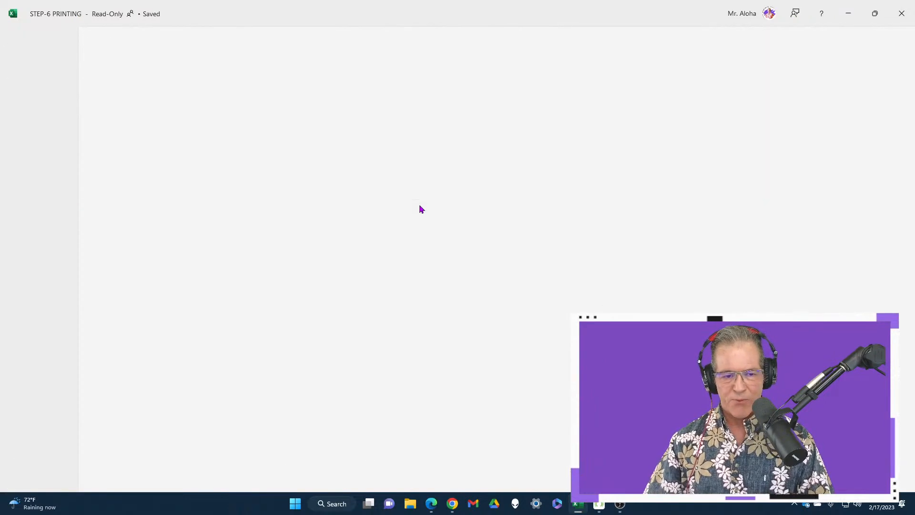
key("ctrl+p")
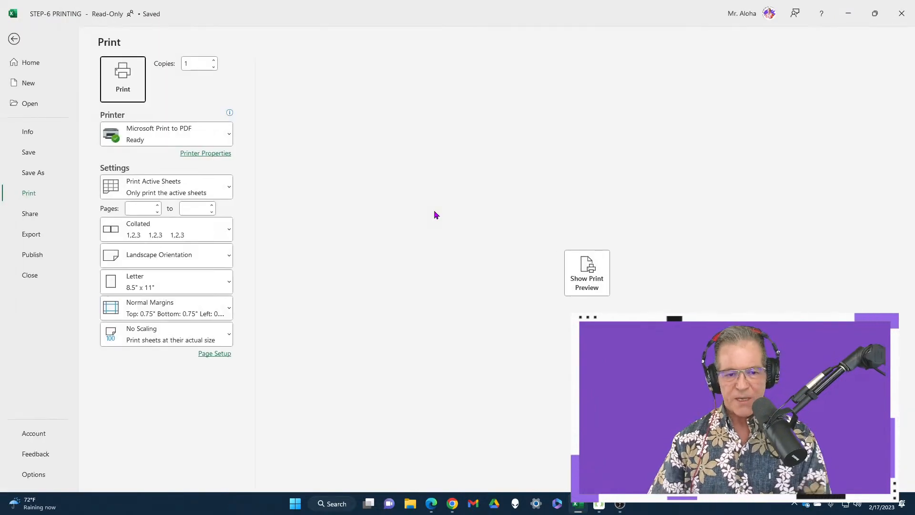
key("Escape")
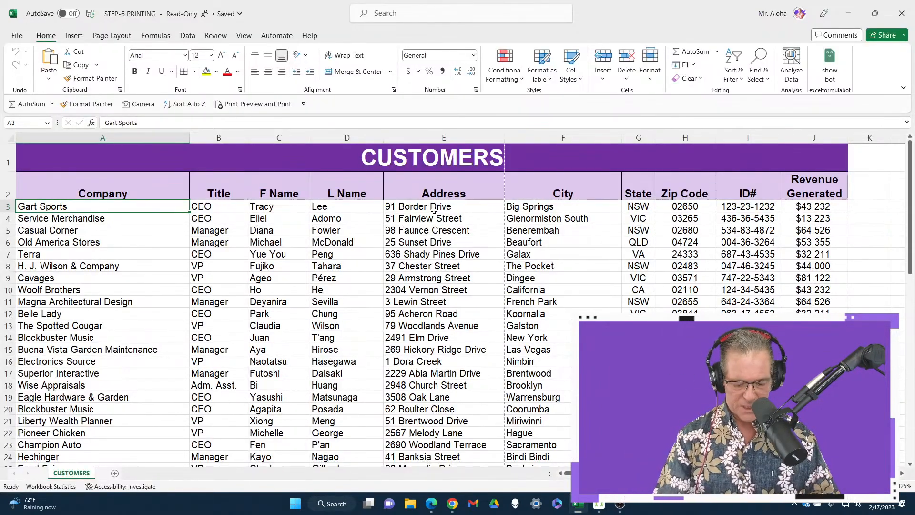
key("ctrl+o")
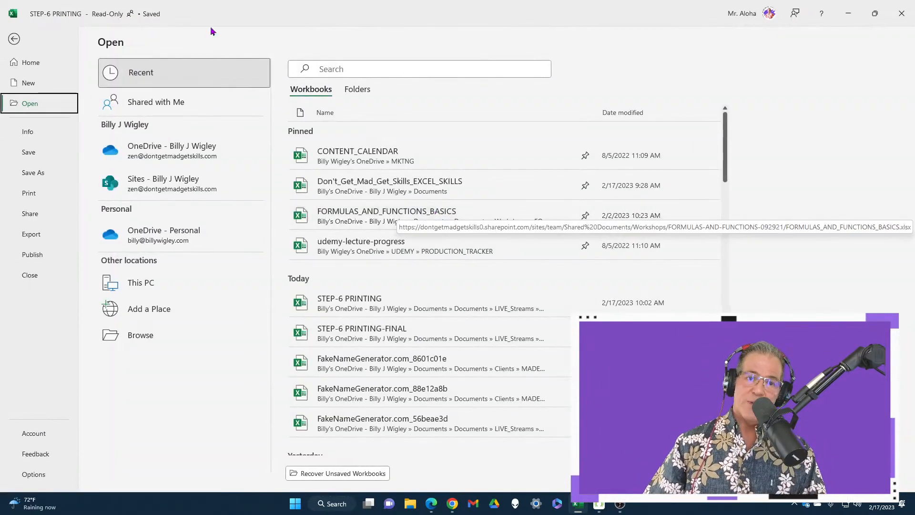
Leave the list of recent workbooks and return to the customer sheet.
key("ctrl+1")
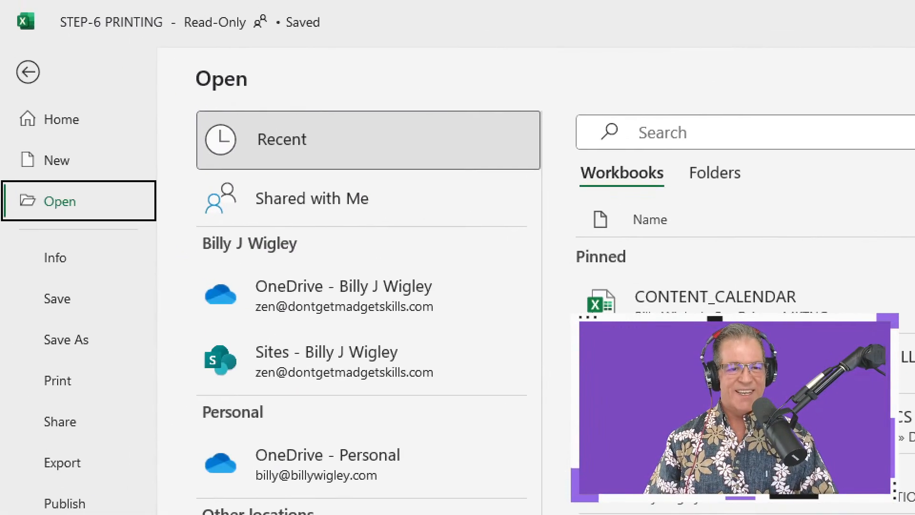
left_click(146, 79)
mouse_move(168, 42)
left_mouse_down()
mouse_move(277, 105)
mouse_move(438, 87)
left_mouse_up()
key("Escape")
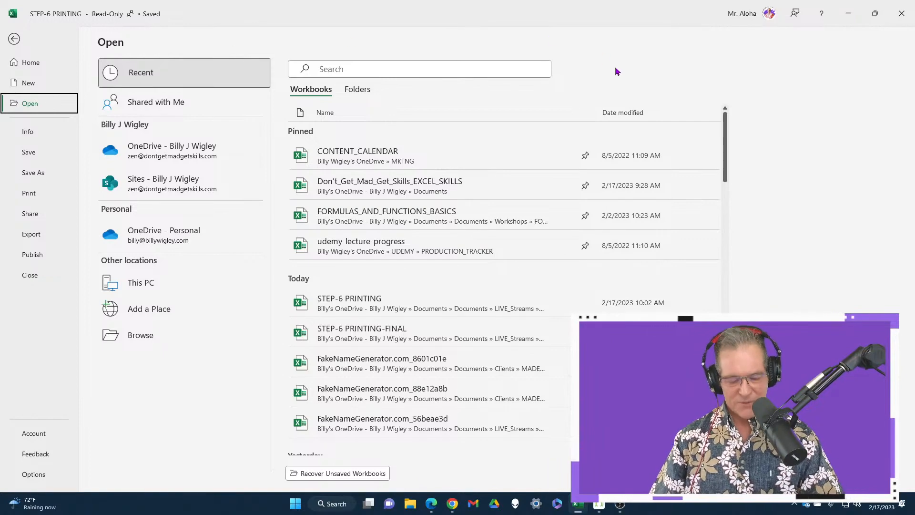
key("Escape")
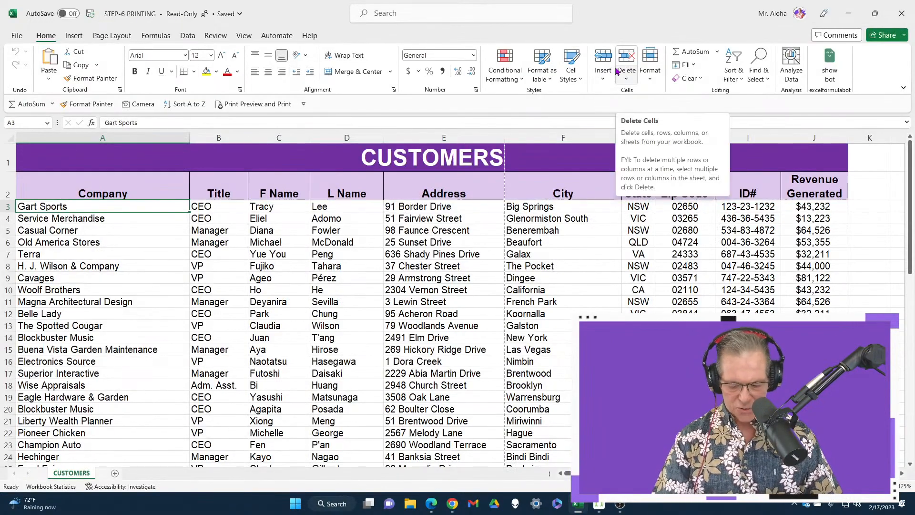
Page through the customer sheet's print preview to examine how the columns split, and return to the worksheet.
key("ctrl+p")
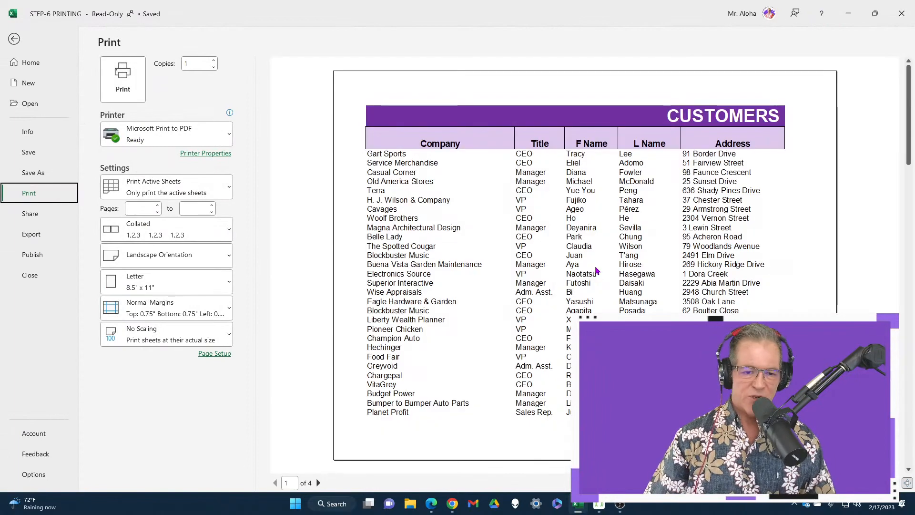
scroll(551, 261, "down", 3)
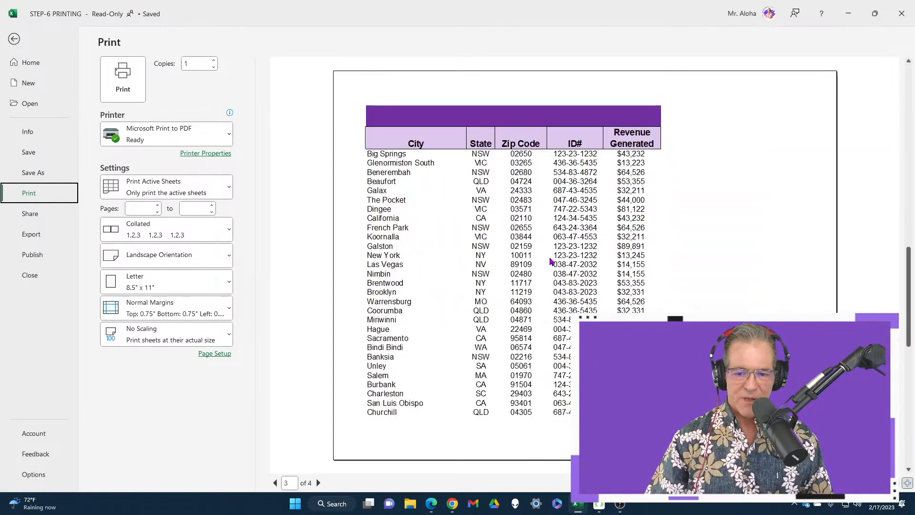
scroll(550, 261, "up", 3)
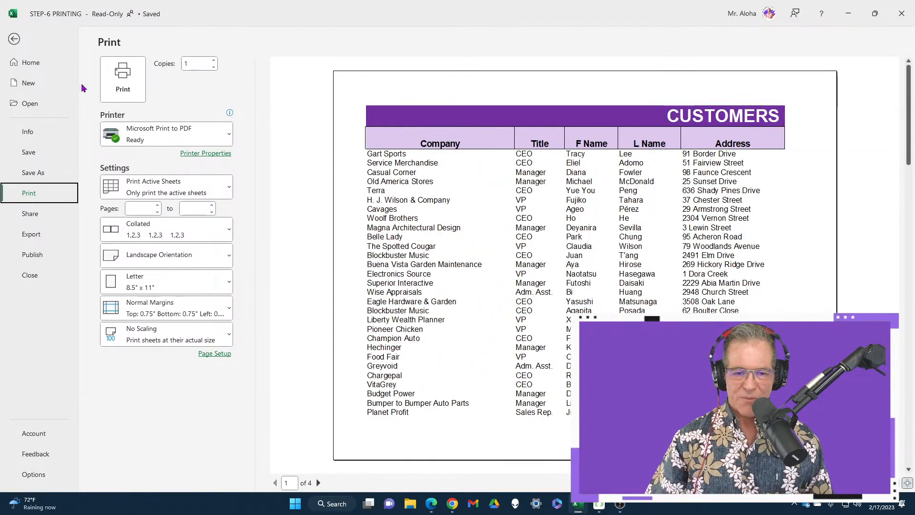
left_click(14, 39)
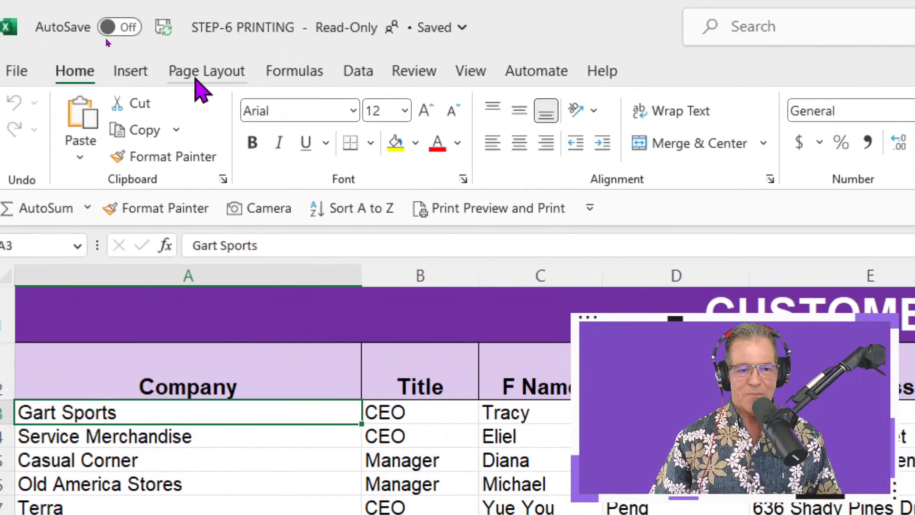
Select the entire customer table including its title and headers, and zoom the sheet to fit the selection.
left_click(197, 80)
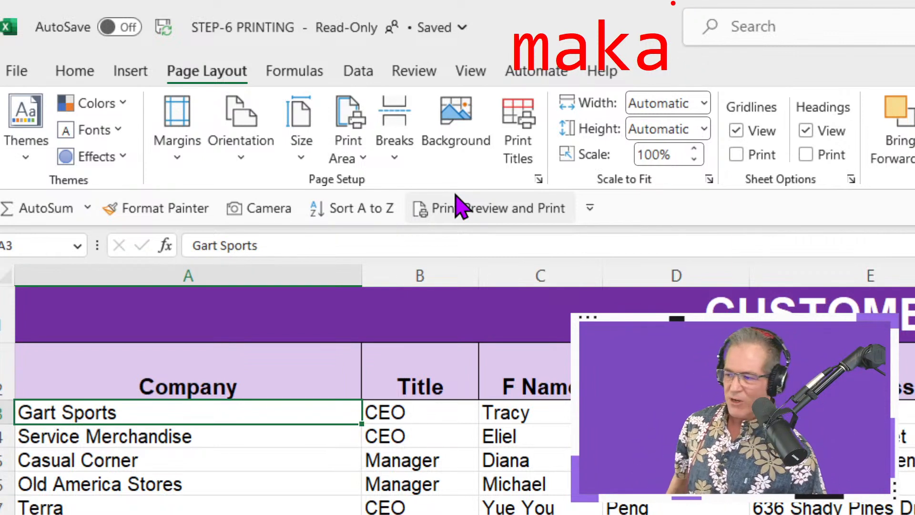
key("Escape")
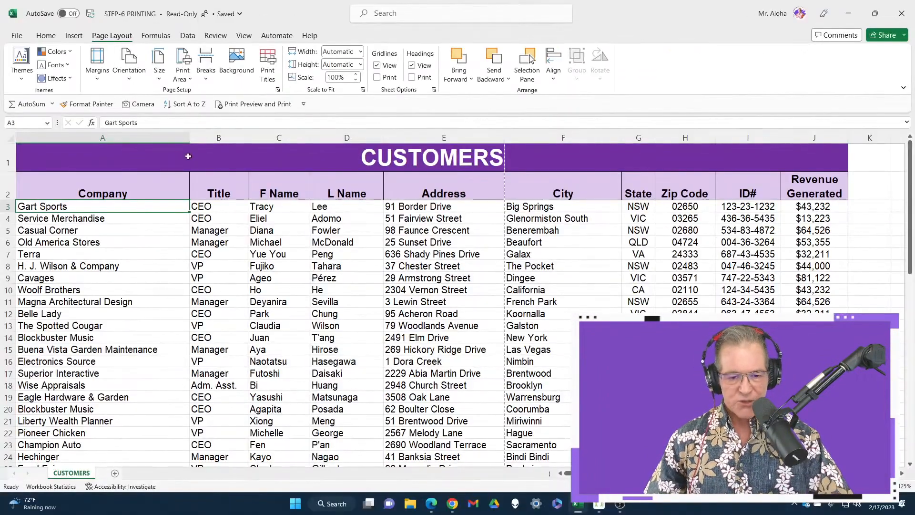
key("ctrl+a")
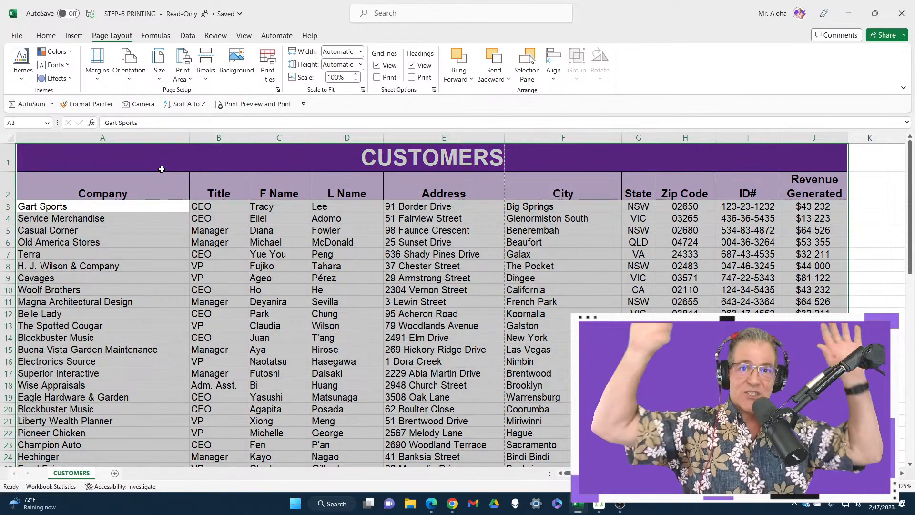
scroll(287, 269, "down", 3)
scroll(287, 269, "down", 7, "ctrl")
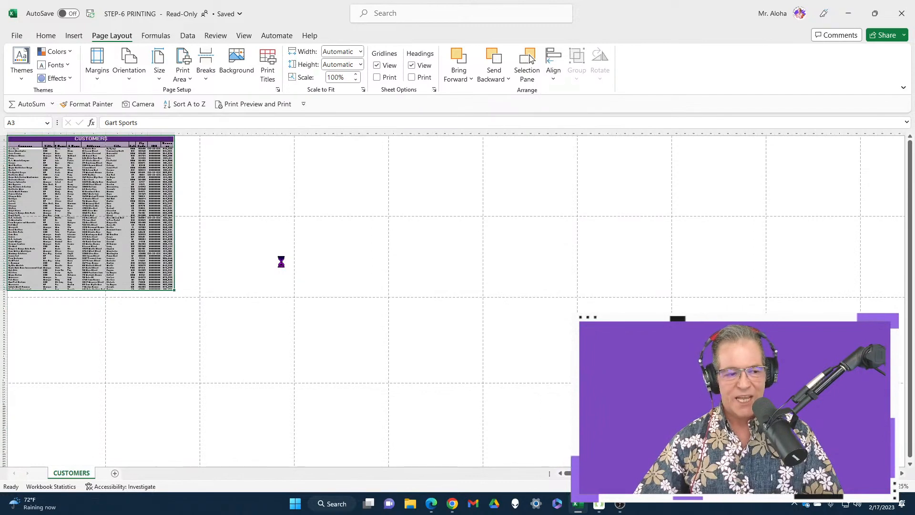
scroll(281, 261, "down", 1, "ctrl")
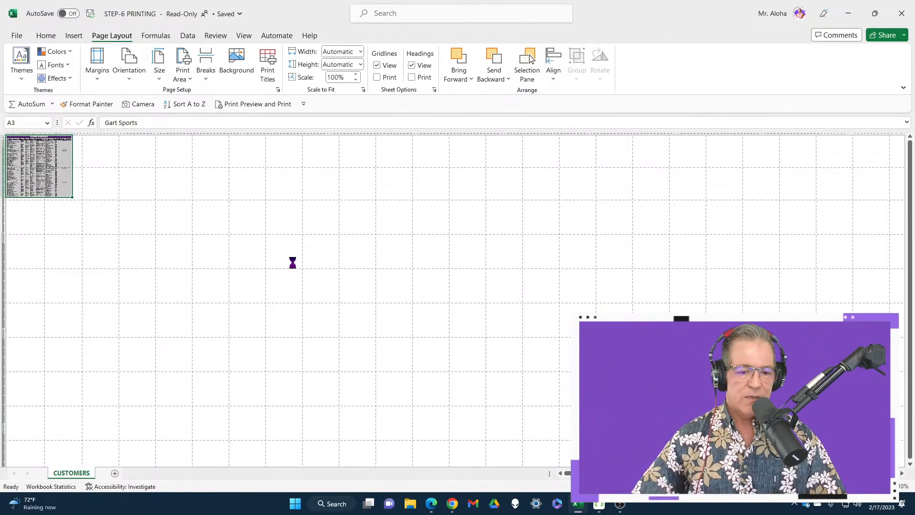
scroll(323, 266, "up", 8, "ctrl")
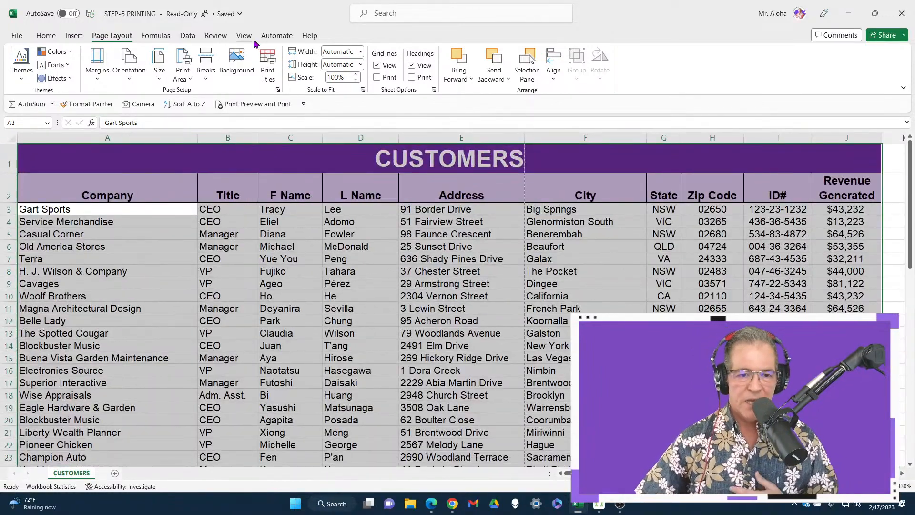
left_click(243, 36)
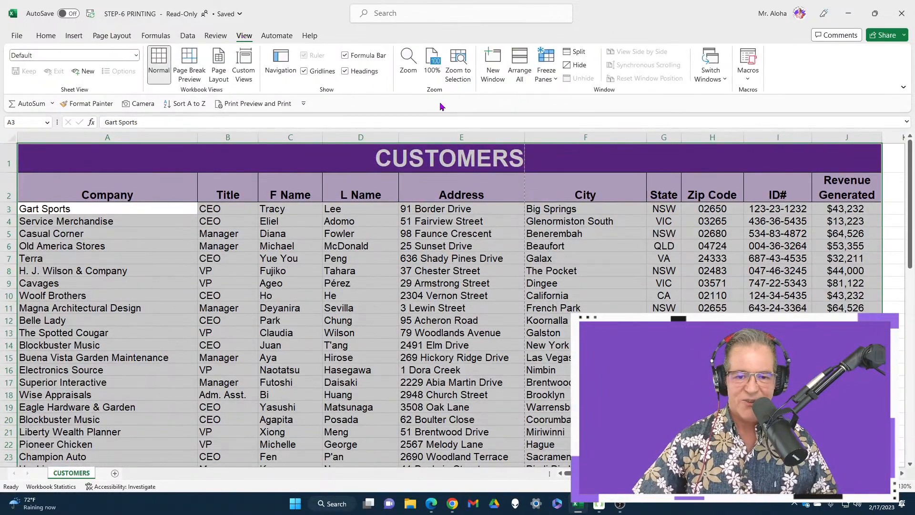
left_click(457, 73)
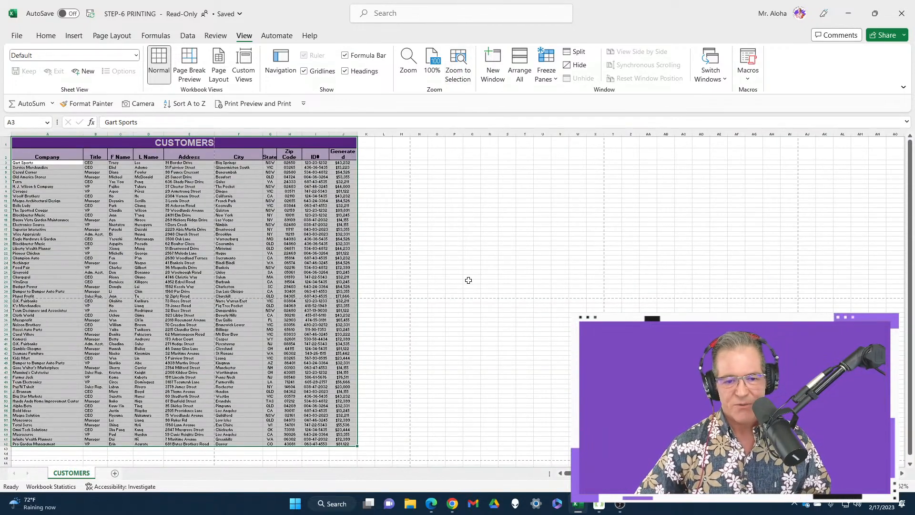
Set the selected customer table as the print area and deselect it by picking the CUSTOMERS title cell.
left_click(112, 36)
scroll(268, 282, "up", 5)
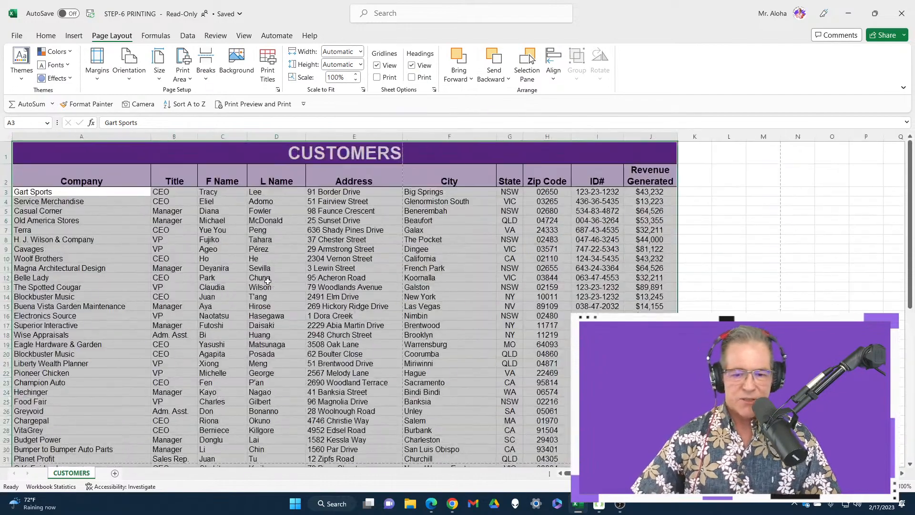
scroll(268, 282, "down", 13)
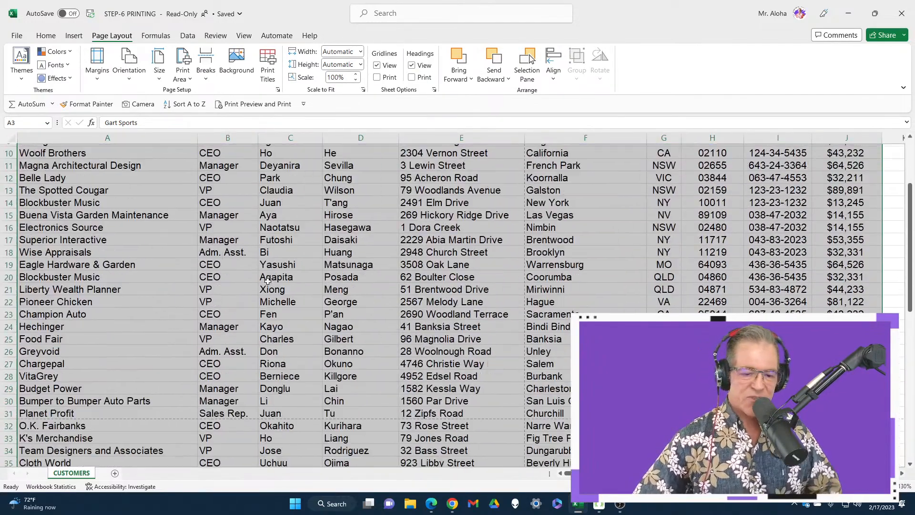
scroll(267, 298, "up", 8)
scroll(267, 297, "up", 6)
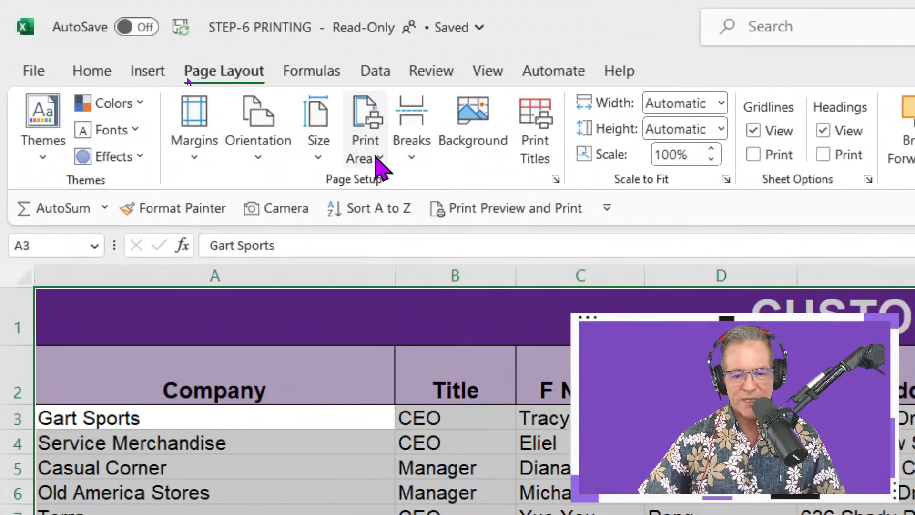
left_click(374, 153)
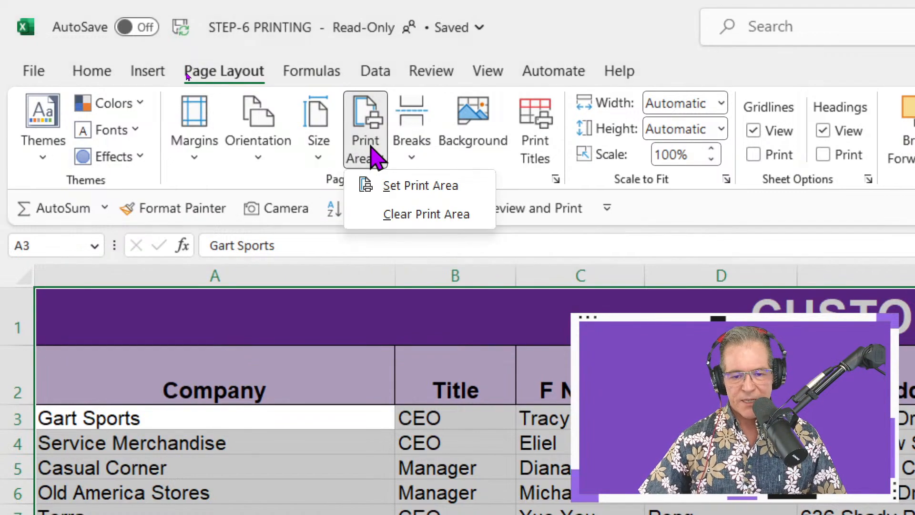
left_click(451, 186)
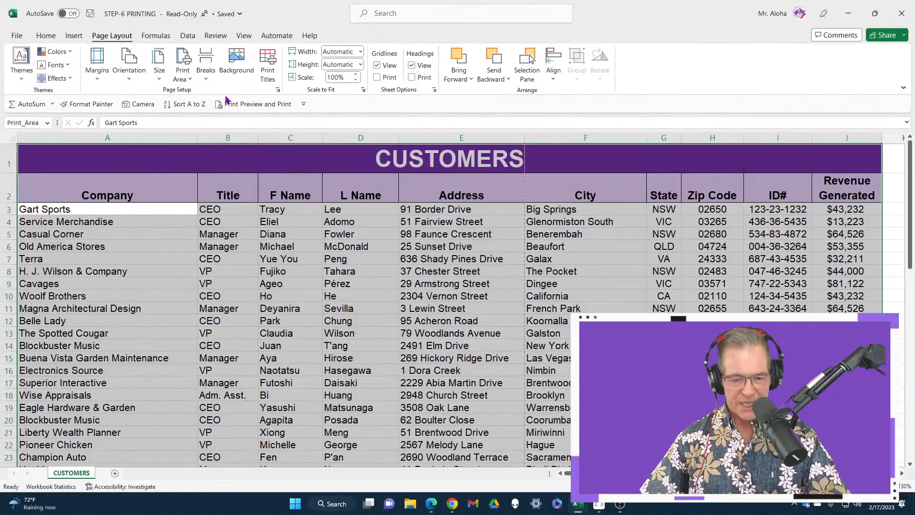
left_click(180, 313)
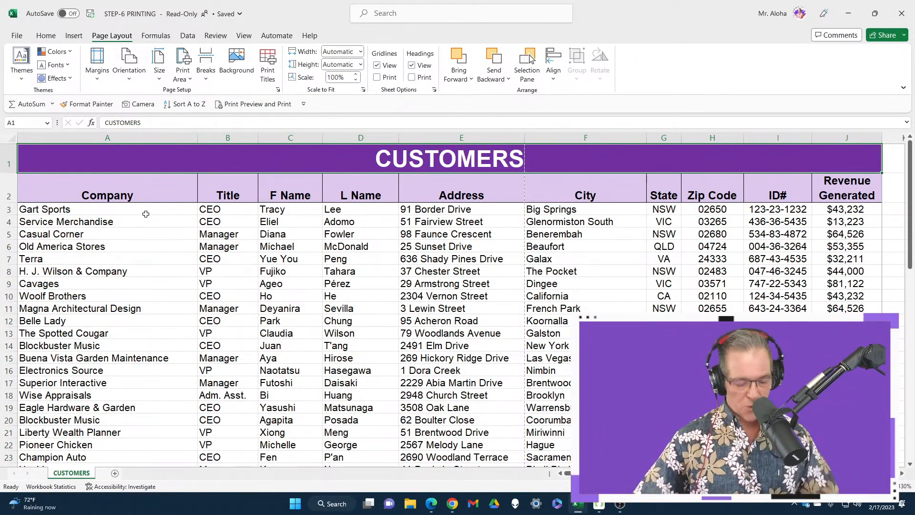
Check all pages of the print preview with the print area applied, and go back to the cells.
key("ctrl+p")
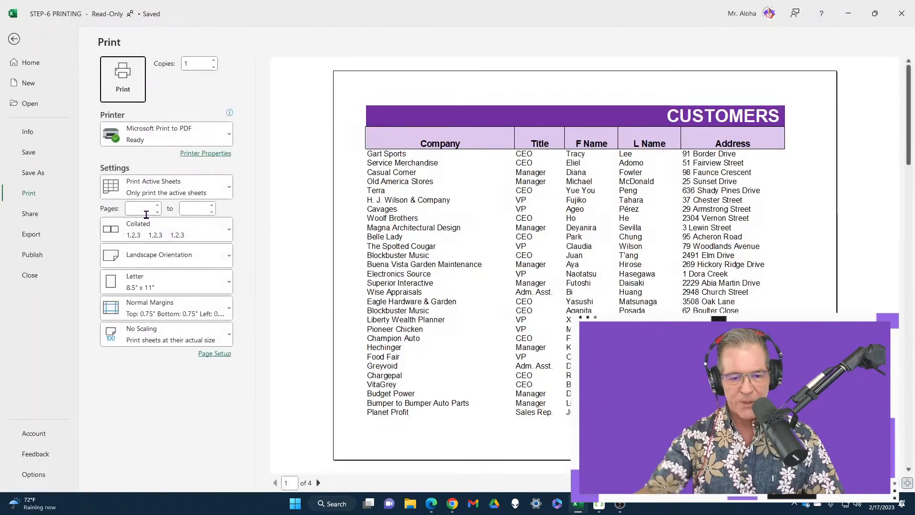
scroll(529, 196, "down", 2)
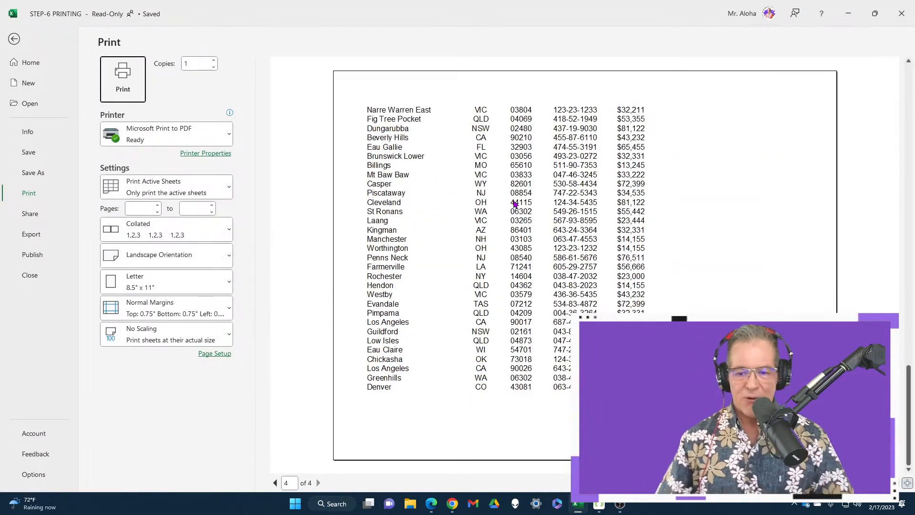
scroll(517, 200, "up", 2)
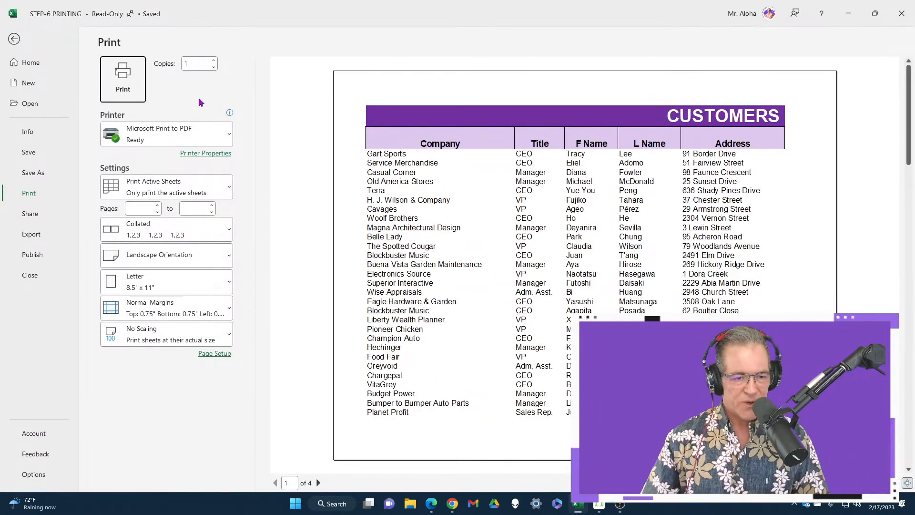
left_click(15, 39)
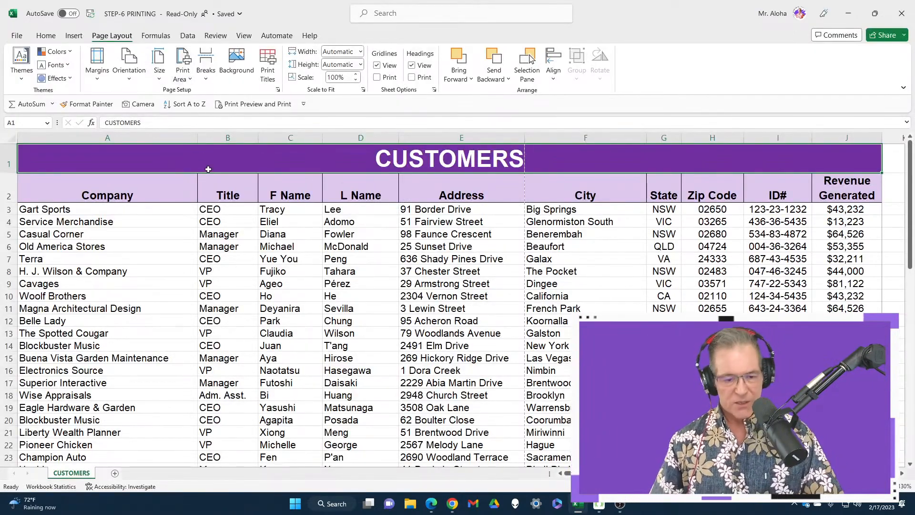
Select everything from cell A1 to the last used cell and set it as the print area again.
key("ctrl+shift+End")
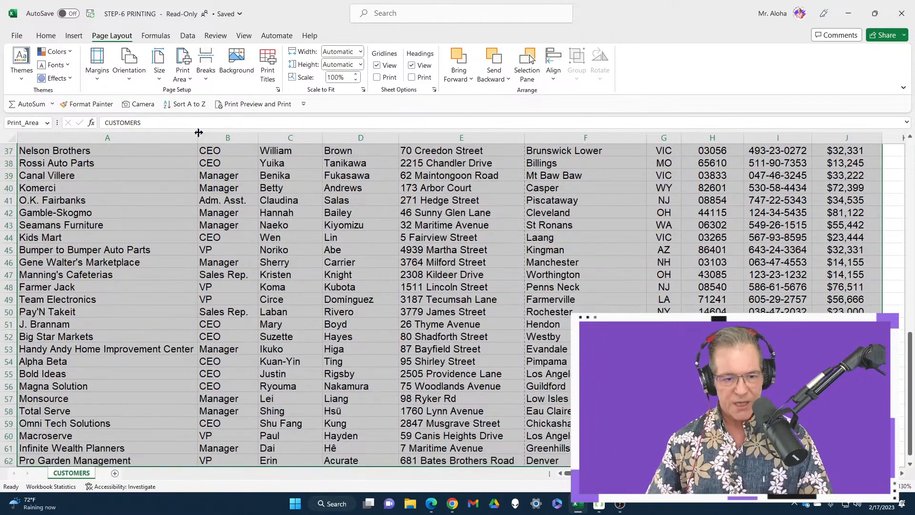
left_click(188, 80)
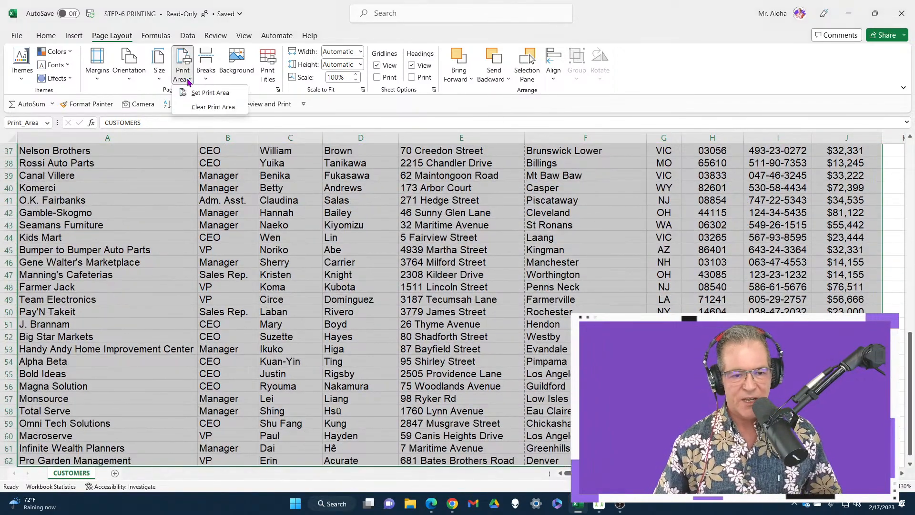
left_click(205, 95)
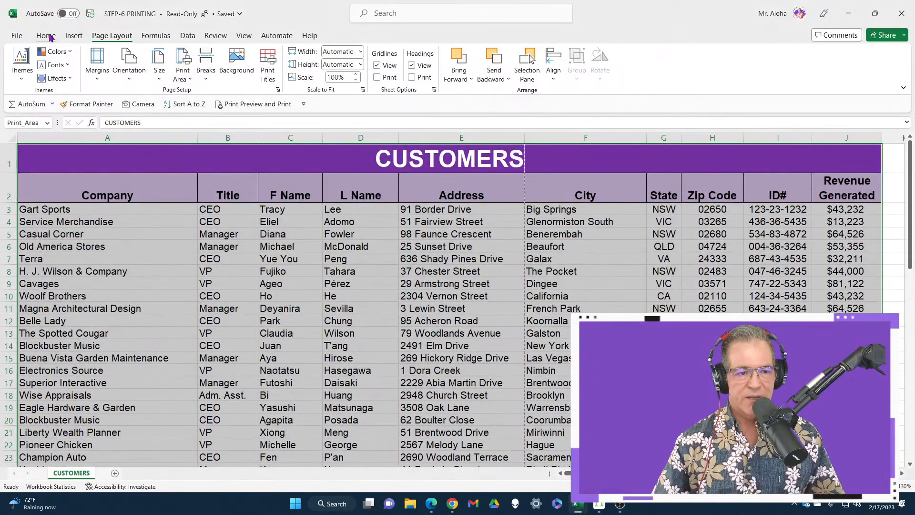
Bring up the print settings for the customer sheet and change the page orientation to portrait.
key("ctrl+p")
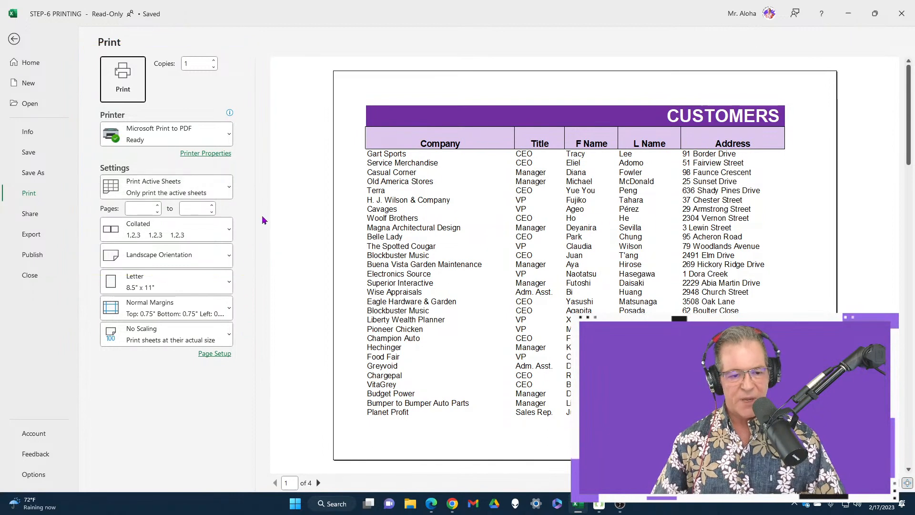
left_click(212, 259)
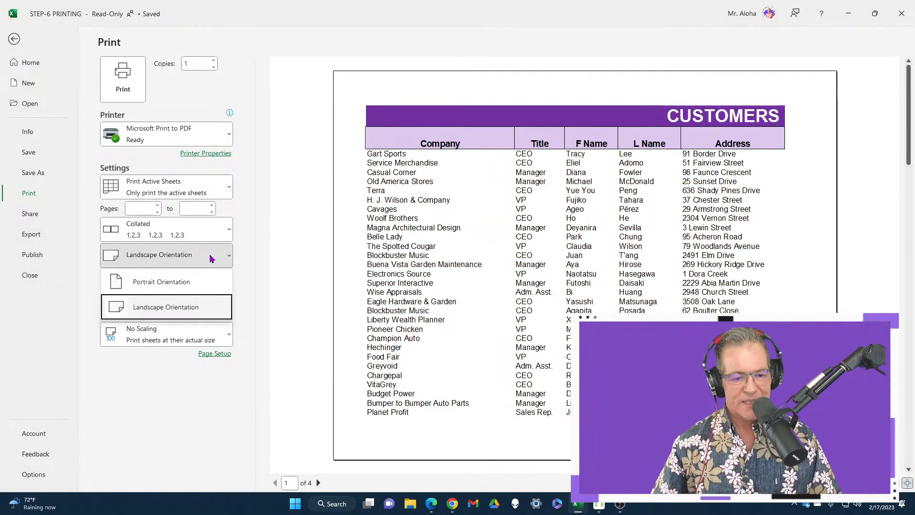
left_click(198, 282)
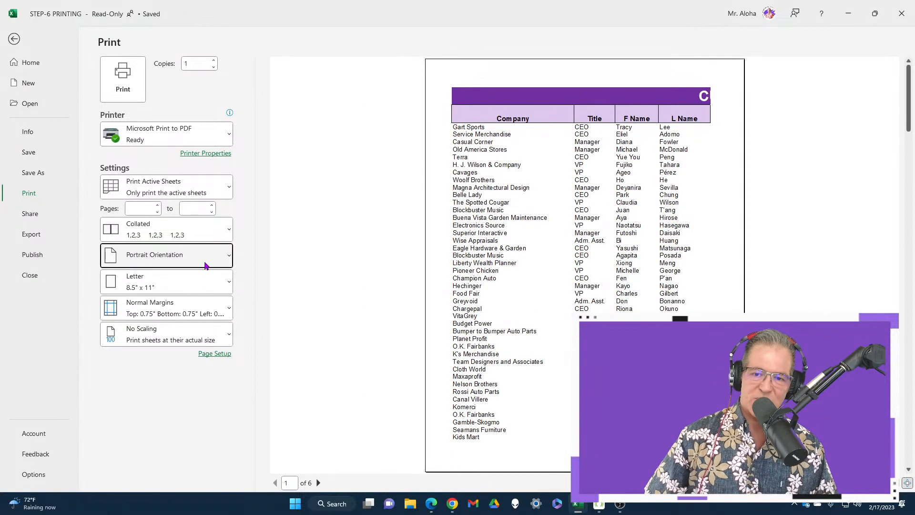
Set the page orientation back to landscape and page through the preview to check the layout.
left_click(206, 266)
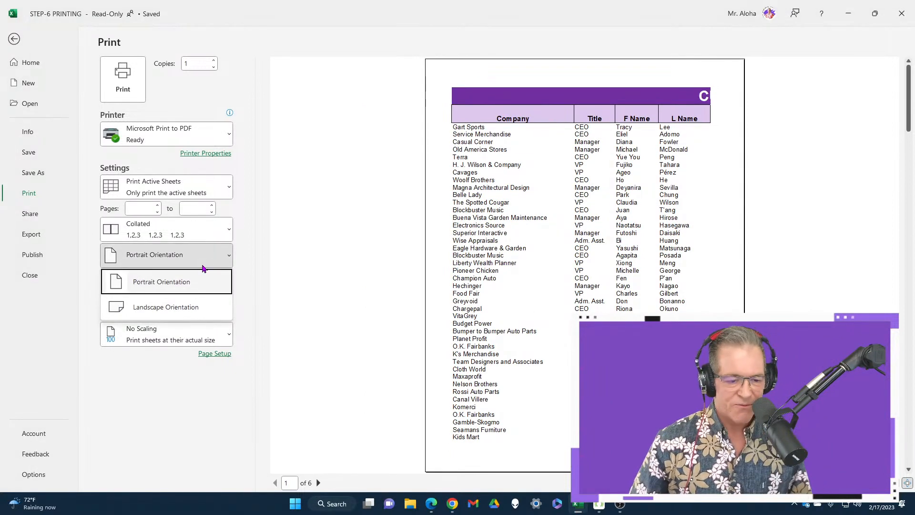
left_click(199, 306)
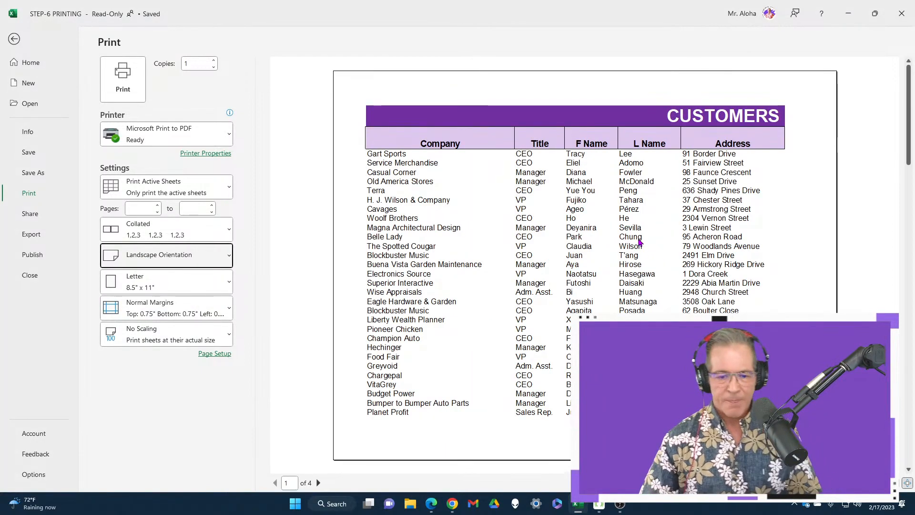
scroll(614, 274, "down", 3)
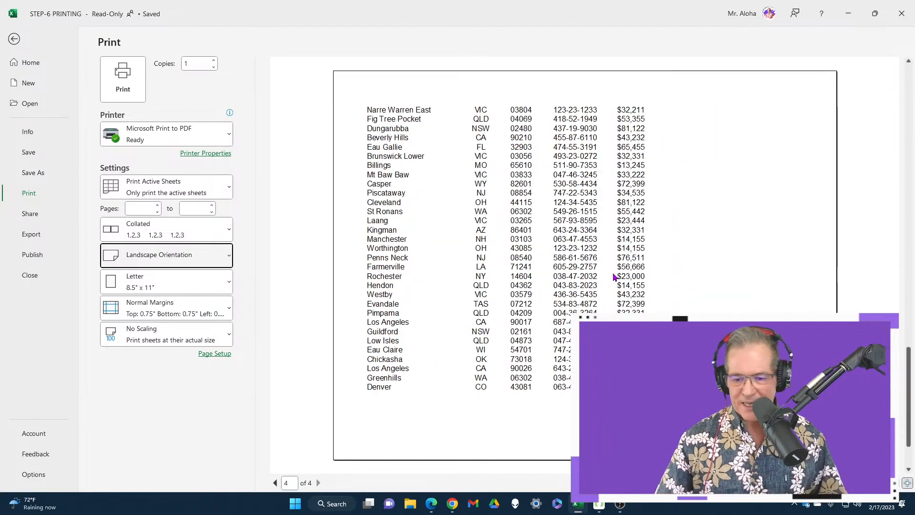
scroll(614, 277, "up", 3)
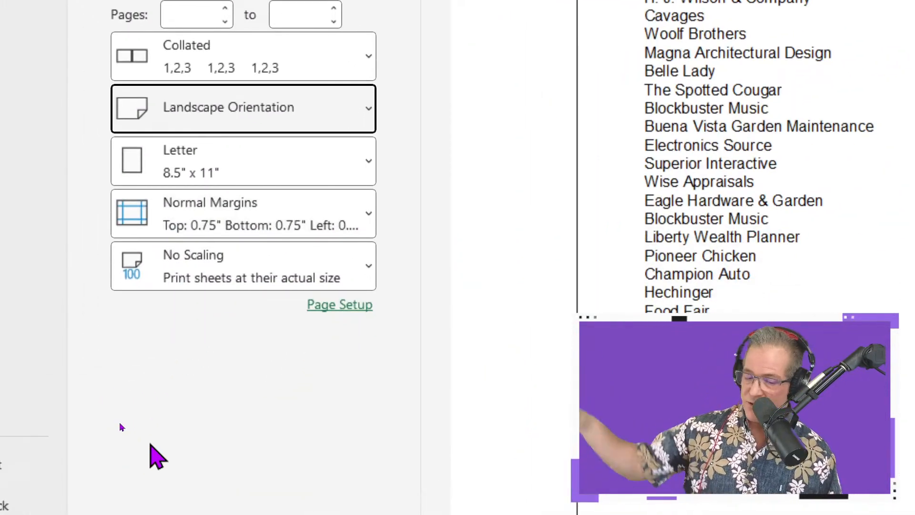
Set the page margins to Narrow and check how the columns split across the preview pages.
left_click(320, 227)
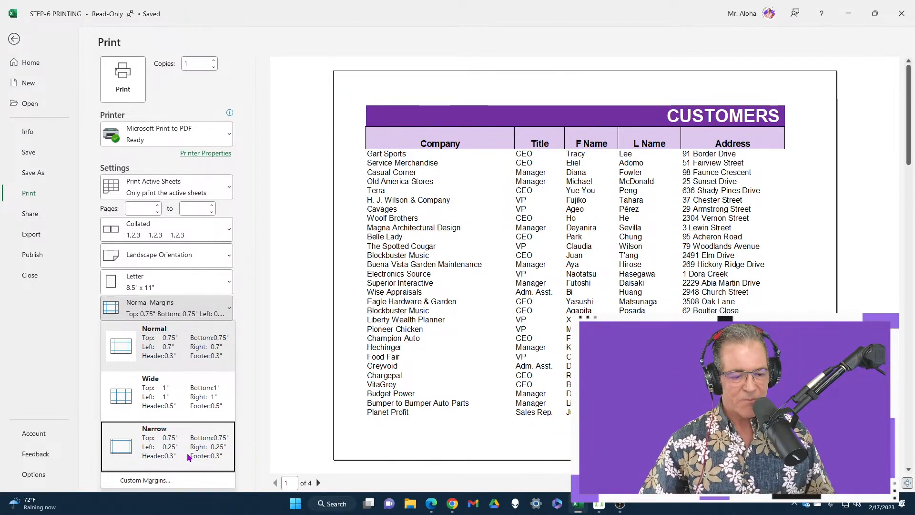
left_click(190, 461)
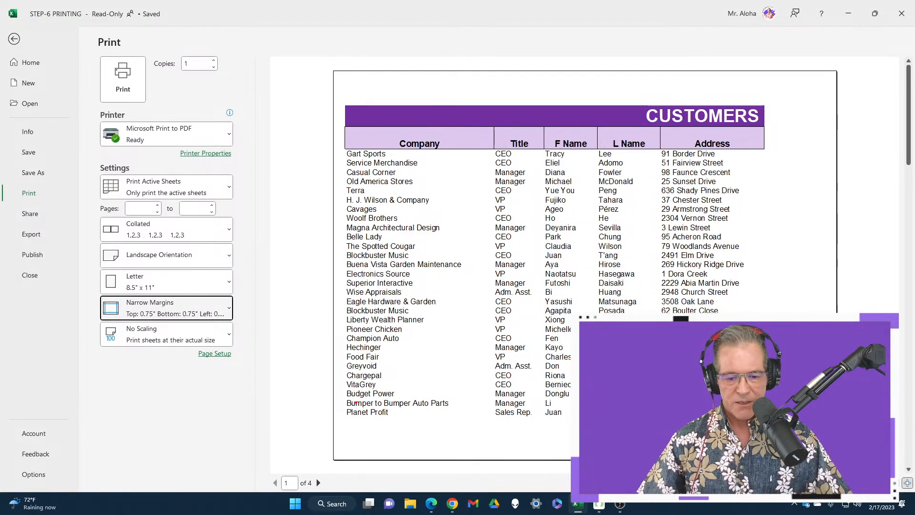
left_click_drag(341, 426, 341, 128)
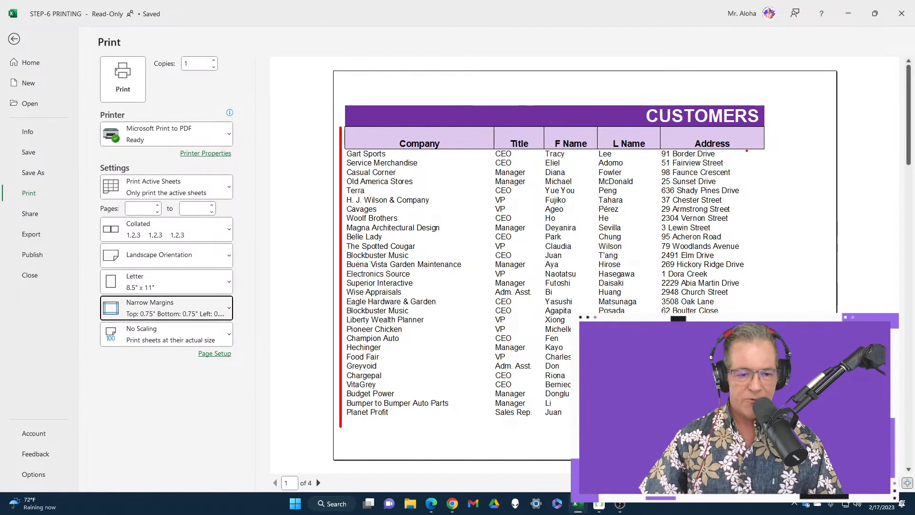
left_click_drag(786, 133, 793, 315)
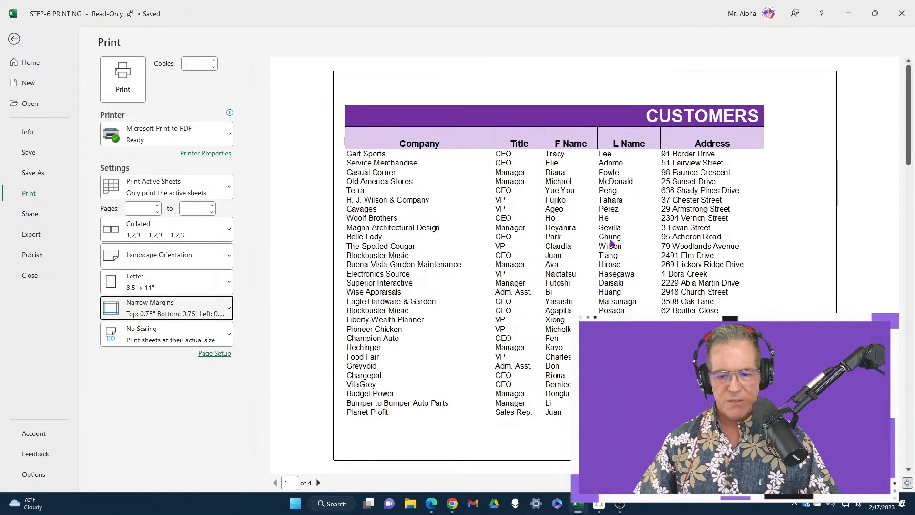
scroll(607, 250, "down", 1)
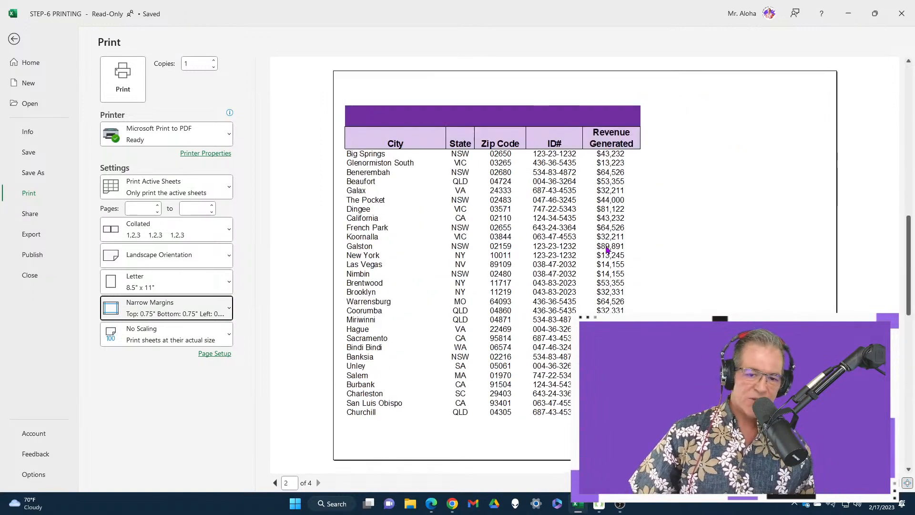
scroll(607, 250, "up", 1)
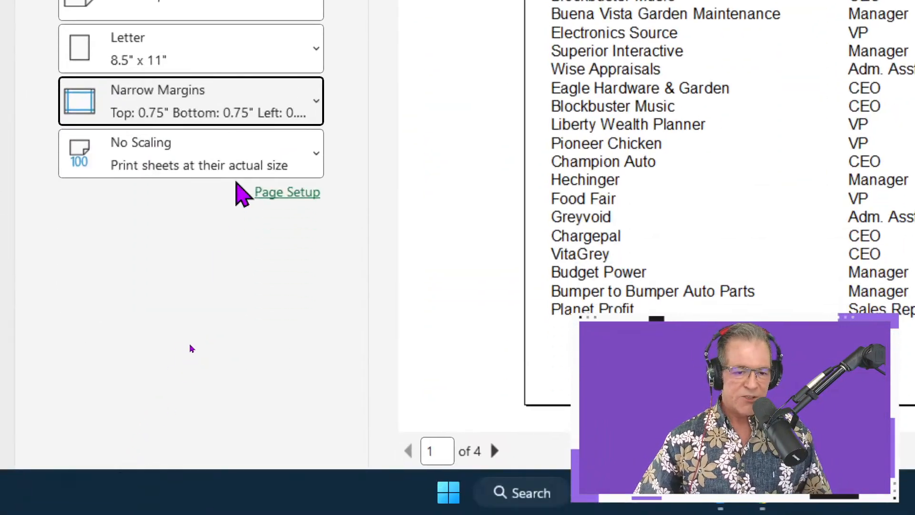
Change the print scaling to Fit Sheet on One Page and check the area the table fills in the preview.
left_click(241, 172)
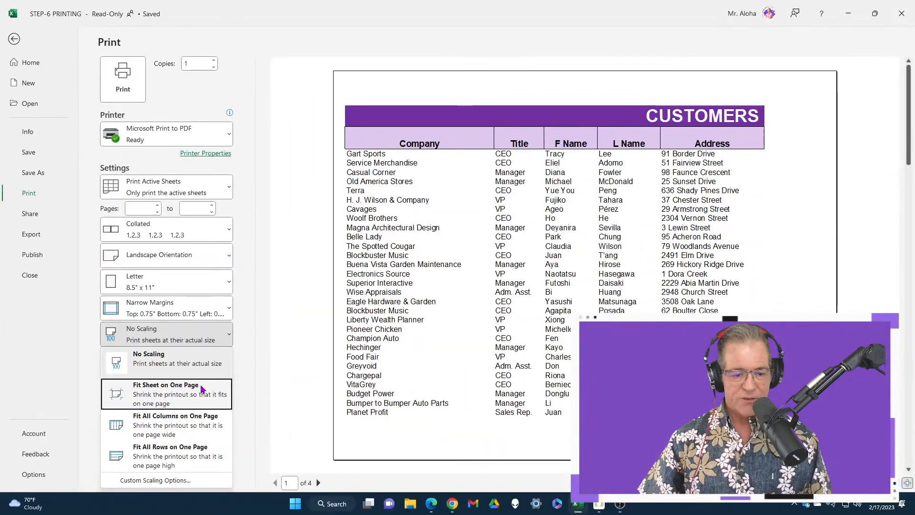
left_click(265, 268)
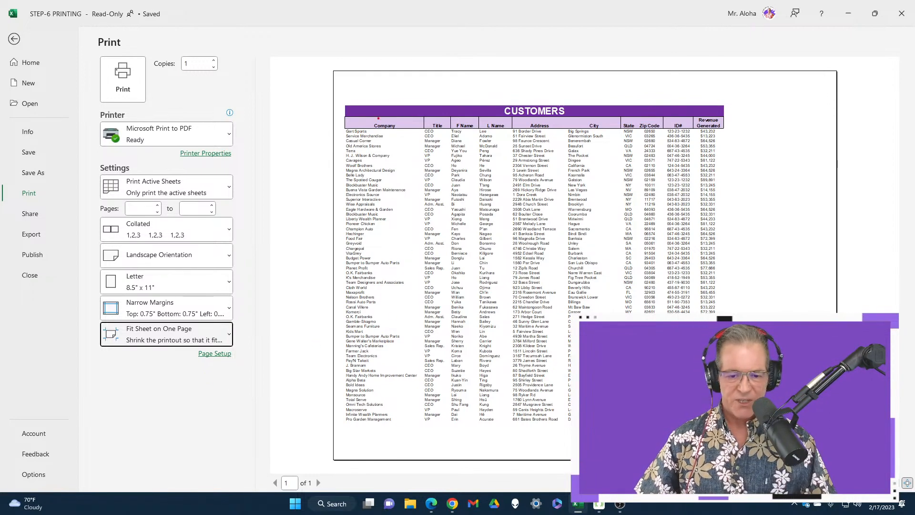
mouse_move(343, 103)
left_mouse_down()
mouse_move(722, 201)
mouse_move(772, 399)
mouse_move(760, 434)
mouse_move(733, 420)
mouse_move(813, 430)
left_mouse_up()
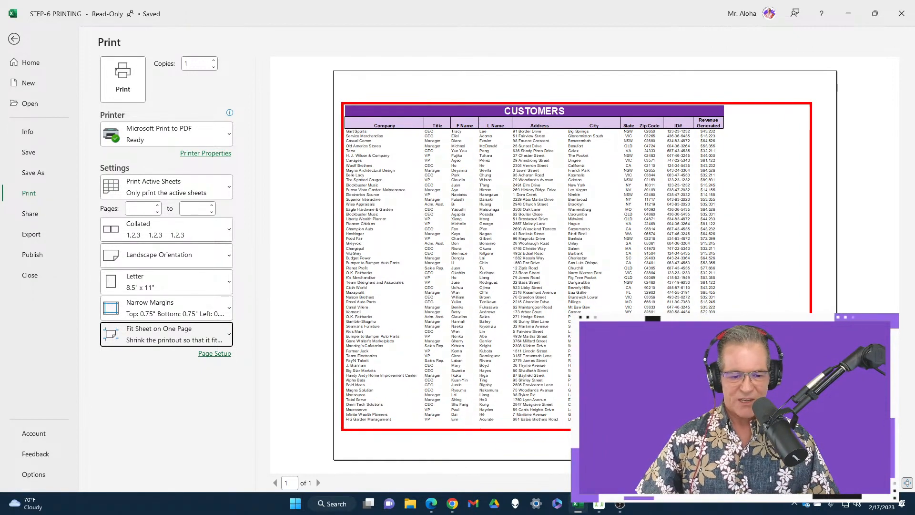
key("Escape")
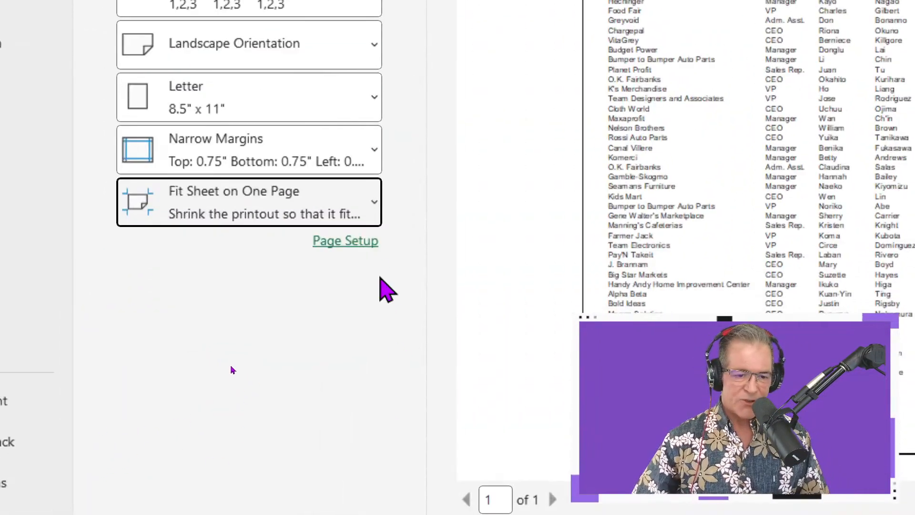
Center the printout on the page both horizontally and vertically in the page setup.
left_click(362, 242)
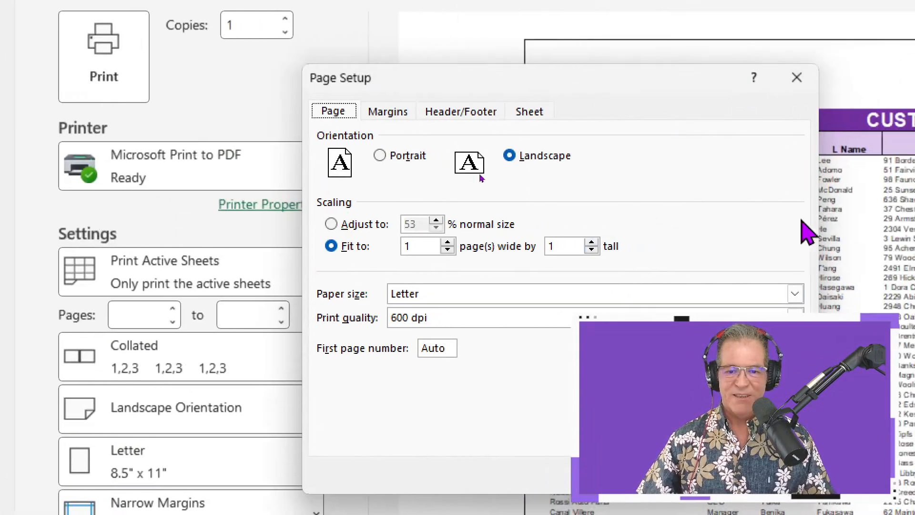
left_click(373, 116)
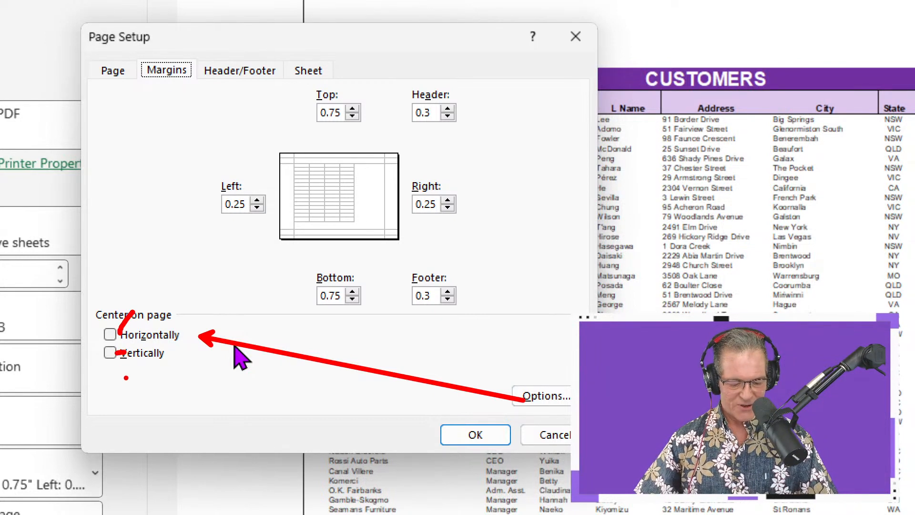
key("Escape")
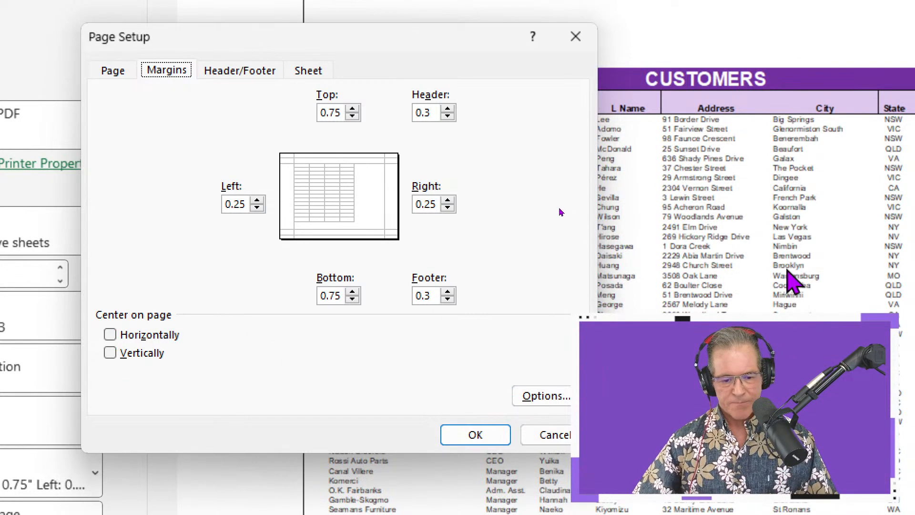
left_click(168, 335)
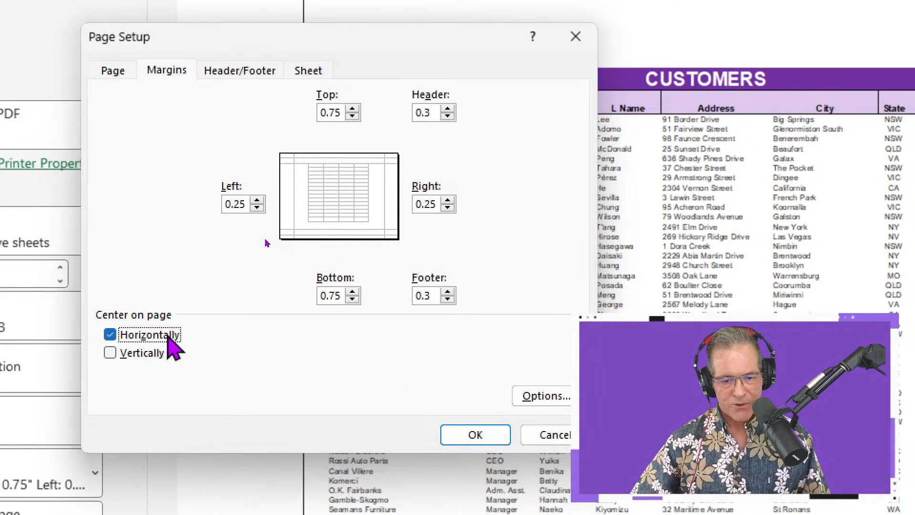
left_click(153, 355)
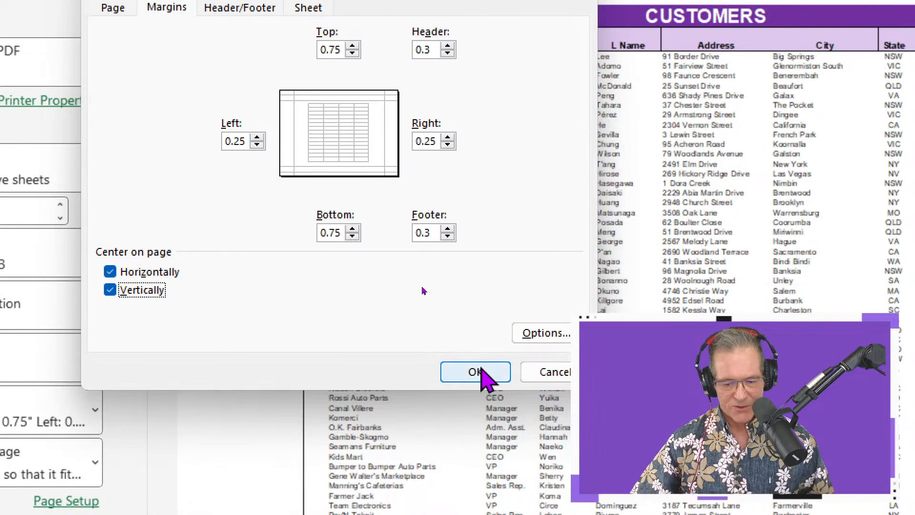
left_click(475, 434)
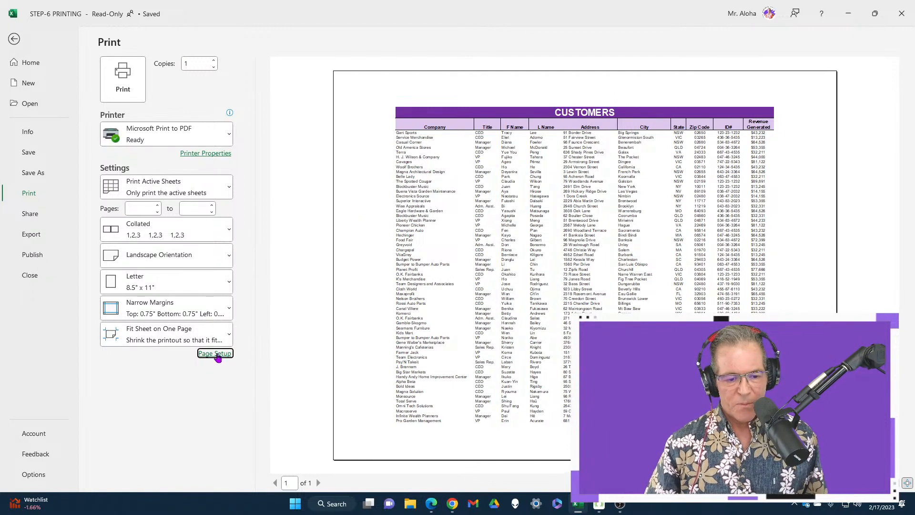
Change the scaling to Fit All Columns on One Page and turn off horizontal and vertical centering.
left_click(215, 340)
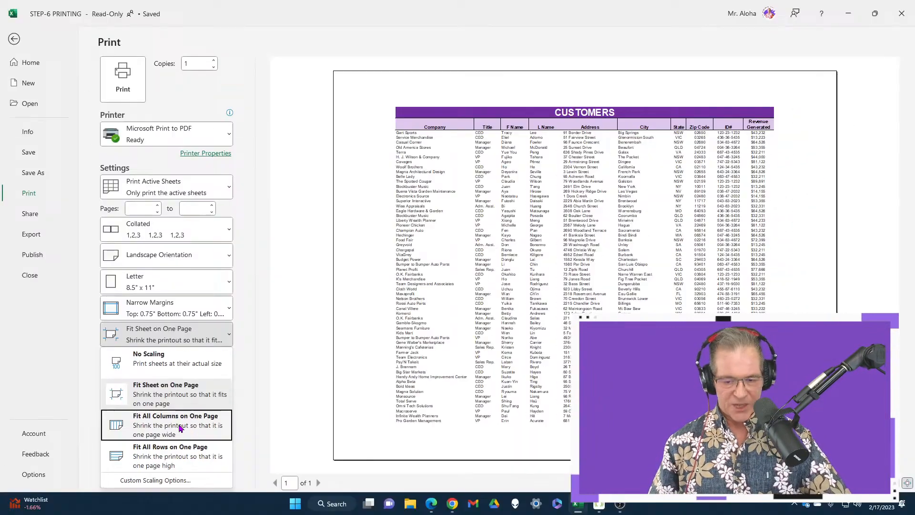
left_click(172, 336)
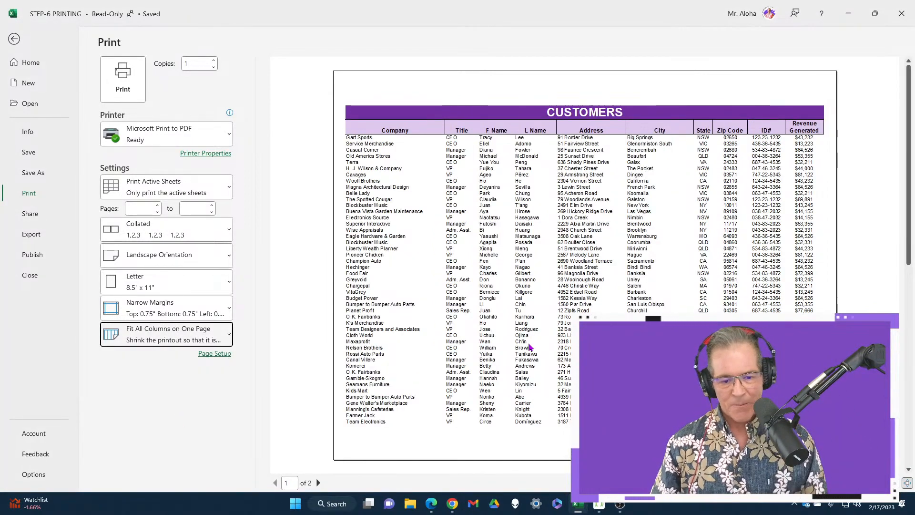
left_click(214, 354)
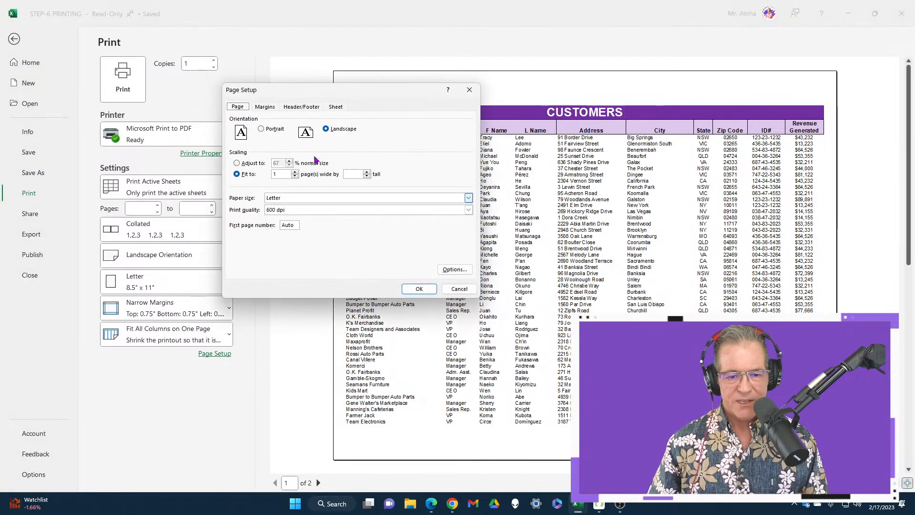
left_click(266, 107)
left_click(250, 248)
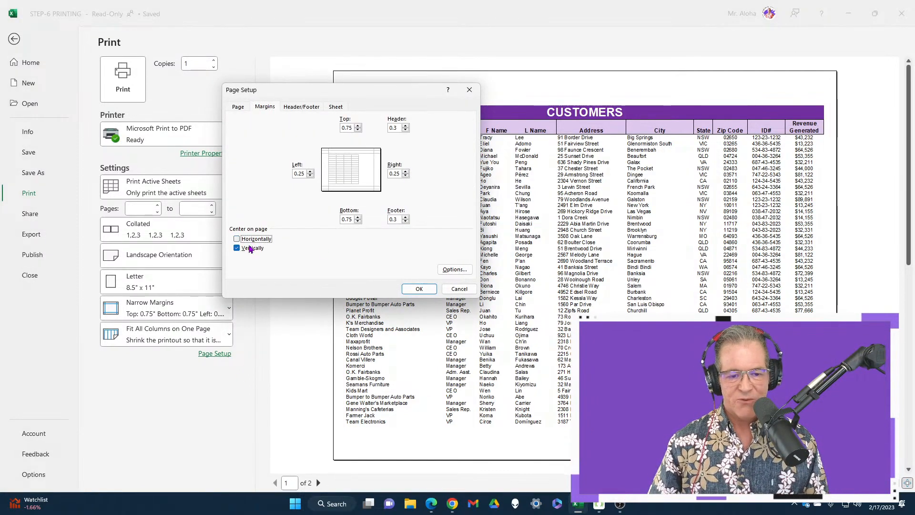
left_click(416, 289)
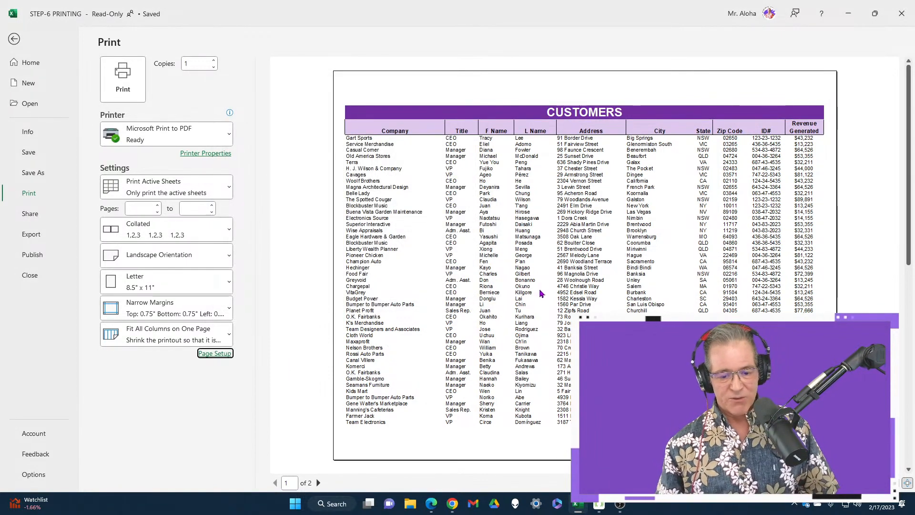
Page back and forth through the print preview to compare the headings on each page, and return to the cells.
scroll(540, 294, "down", 1)
scroll(541, 293, "up", 1)
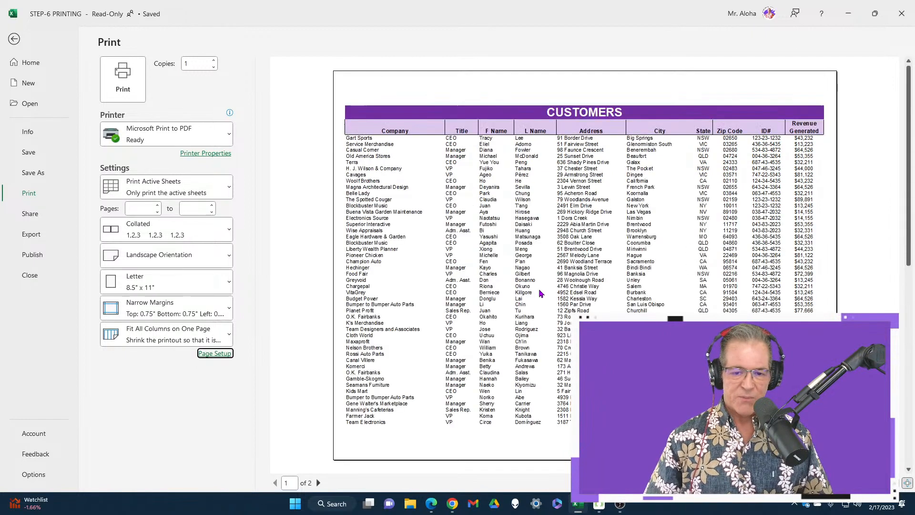
scroll(541, 293, "down", 1)
scroll(541, 293, "up", 1)
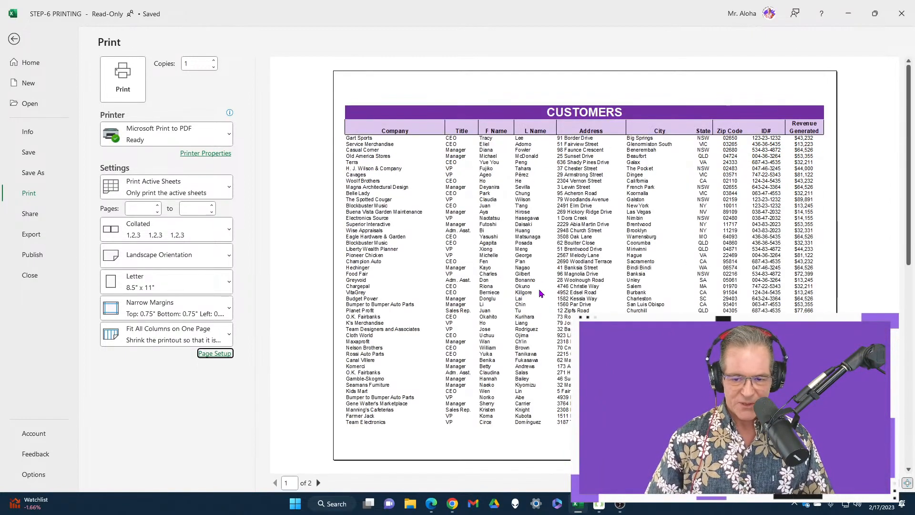
scroll(541, 293, "down", 1)
scroll(540, 293, "up", 1)
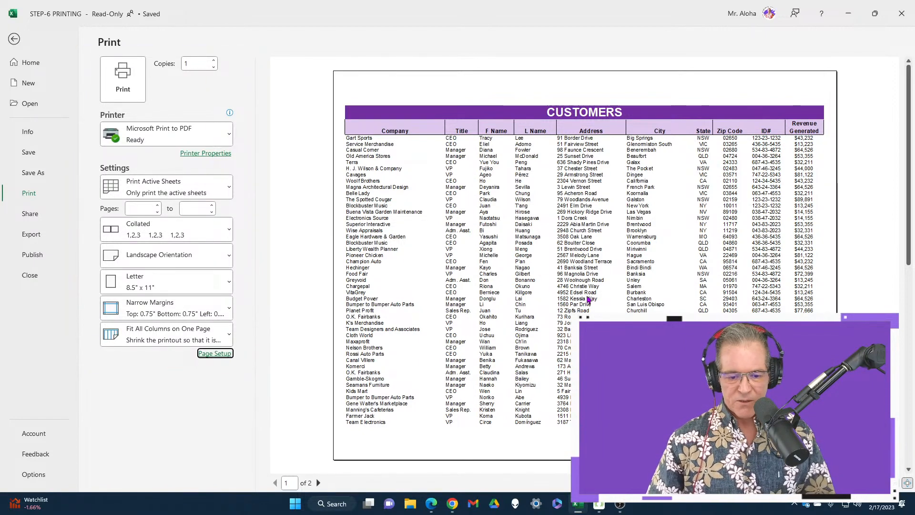
scroll(597, 282, "down", 1)
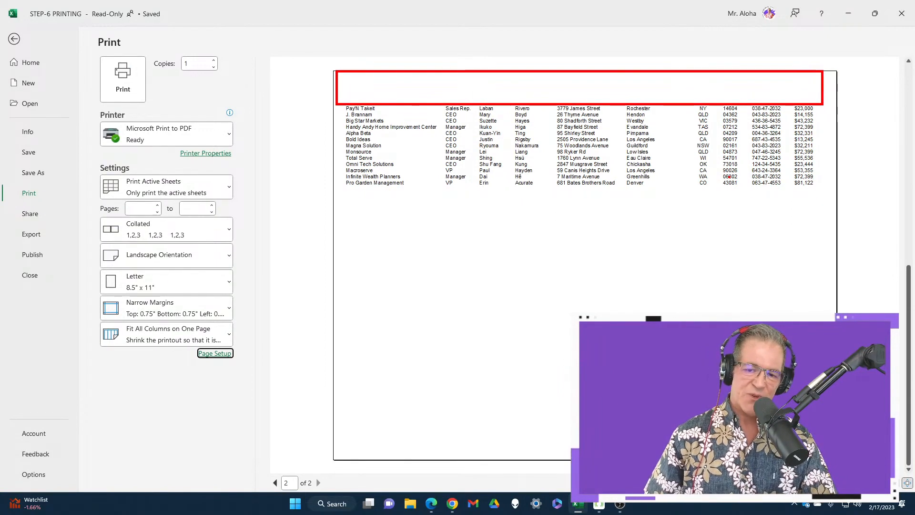
left_click(275, 483)
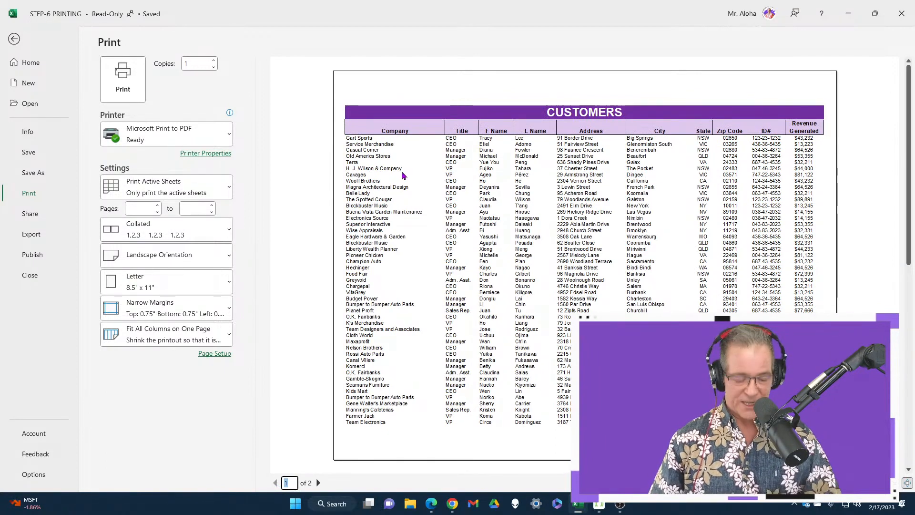
key("Escape")
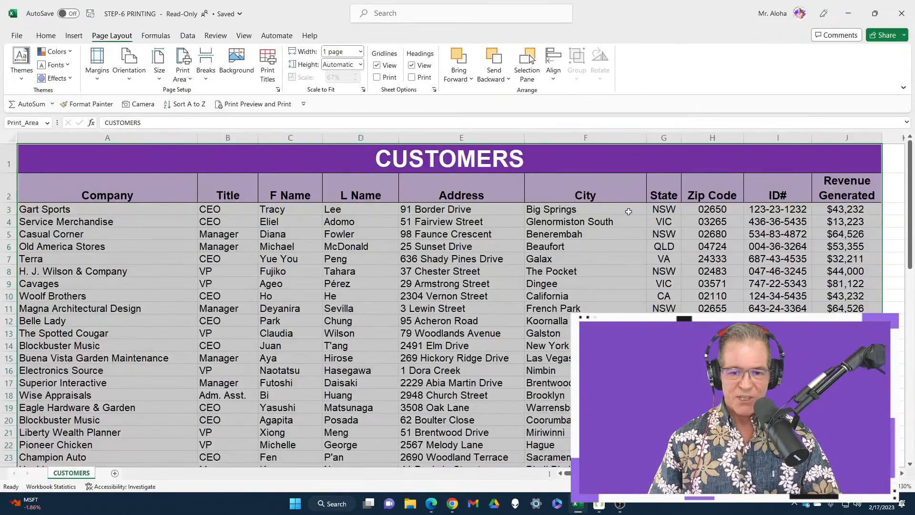
Select the CUSTOMERS title and column heading rows 1 and 2, and collapse the ribbon.
left_click(111, 163)
left_click_drag(109, 159, 102, 193)
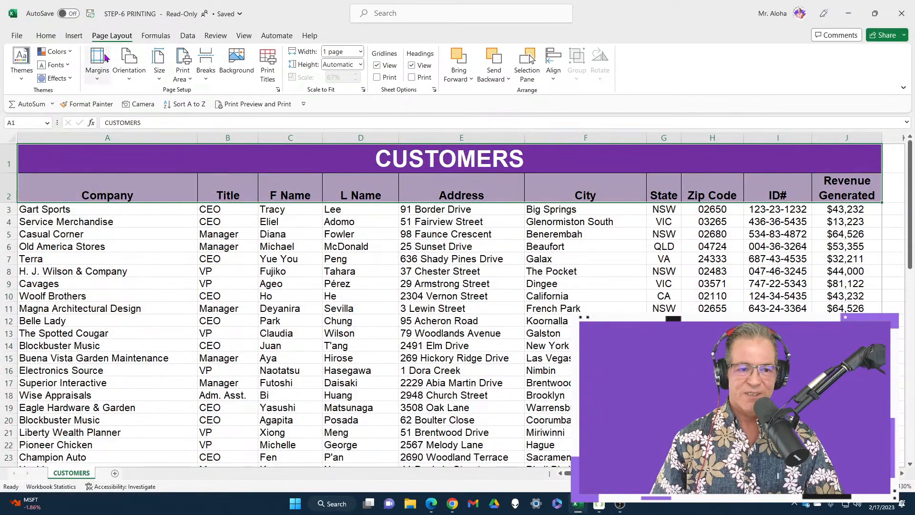
double_click(109, 36)
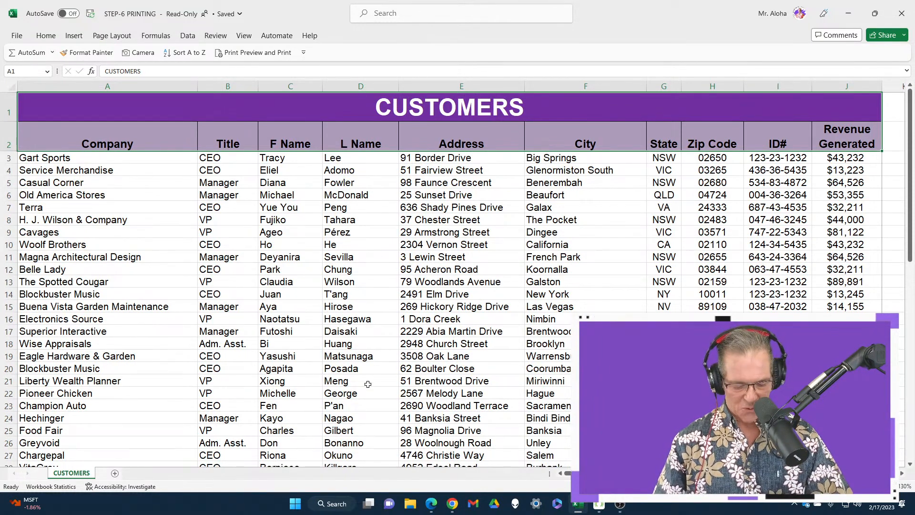
Bring up the print preview again, examine whether rows 1 and 2 repeat on the second page, and go back to the sheet.
key("ctrl+p")
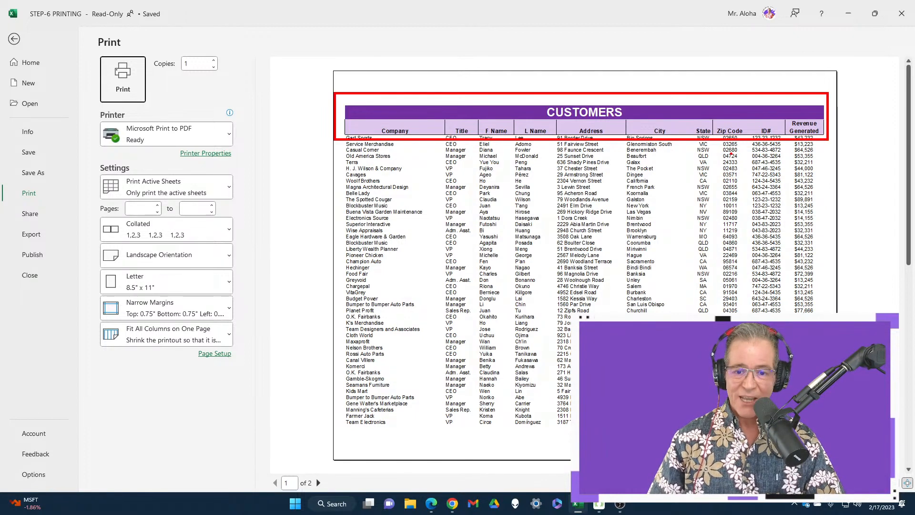
scroll(681, 183, "down", 2)
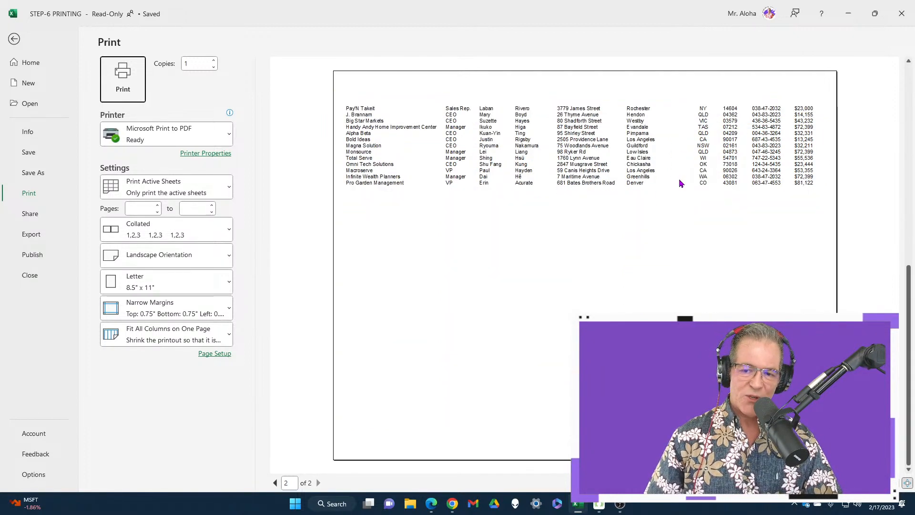
scroll(681, 184, "up", 2)
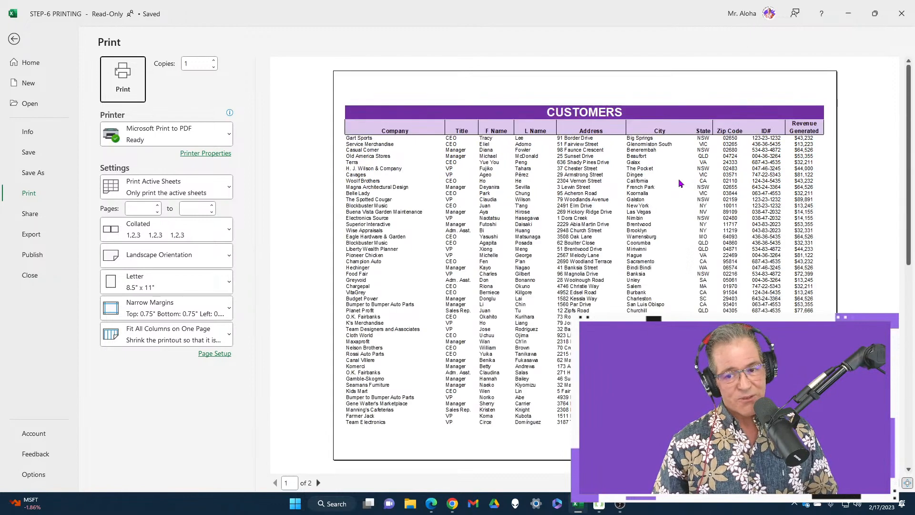
scroll(681, 183, "down", 2)
scroll(681, 183, "up", 2)
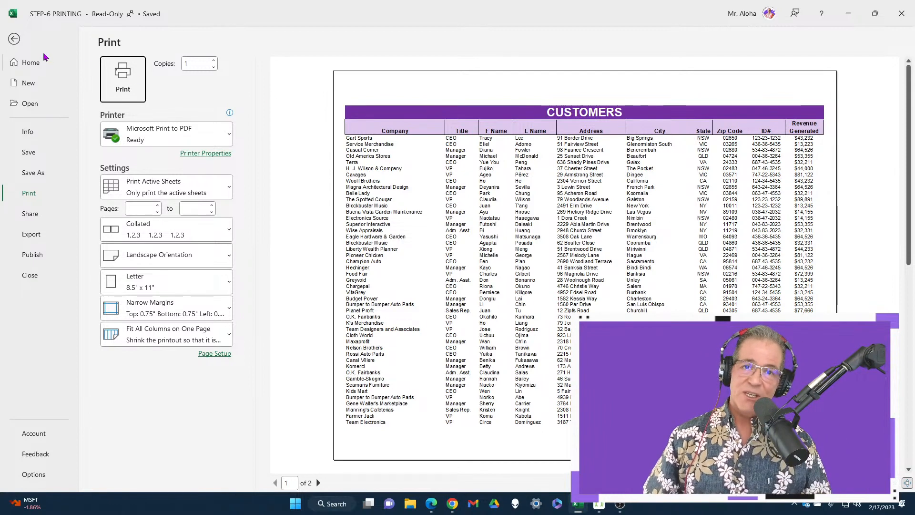
left_click(15, 40)
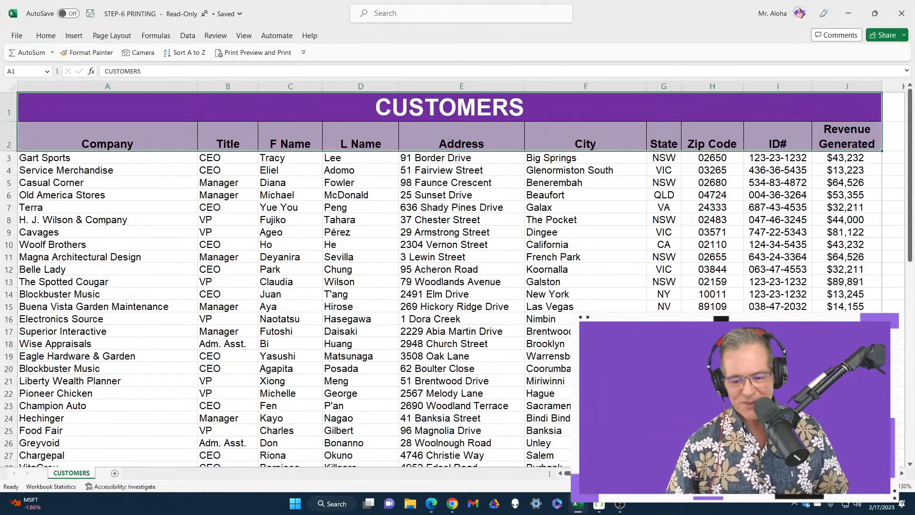
Switch to Chrome to view the Excel VIP membership page.
left_click(454, 506)
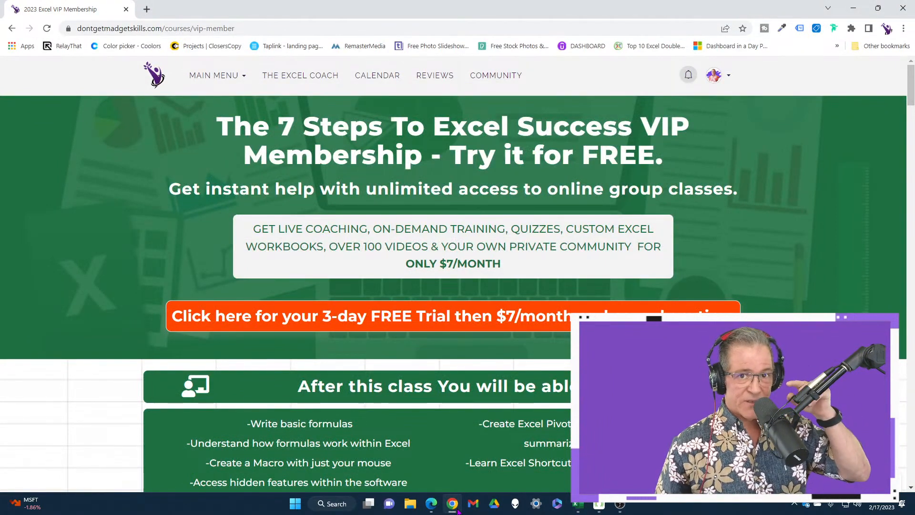
Return to the Excel workbook, open Page Setup from the print preview and look through its settings up to the print titles.
left_click(458, 511)
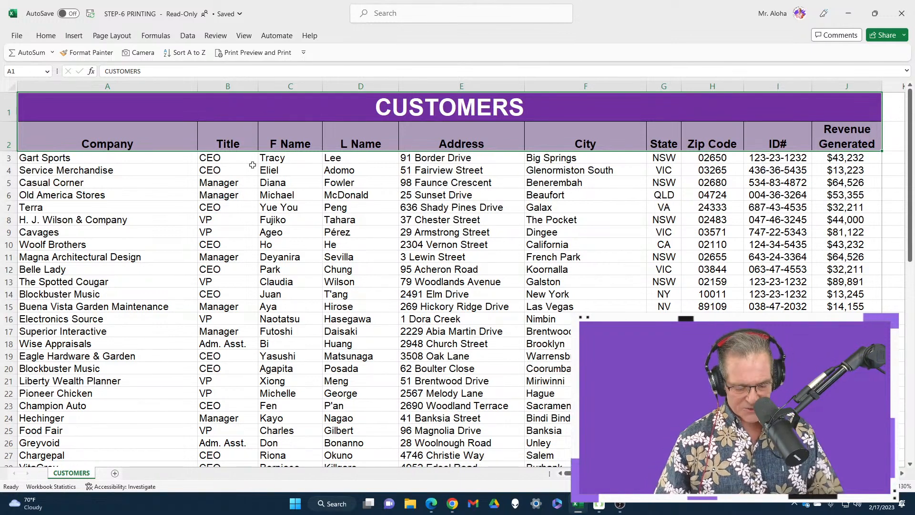
key("ctrl+p")
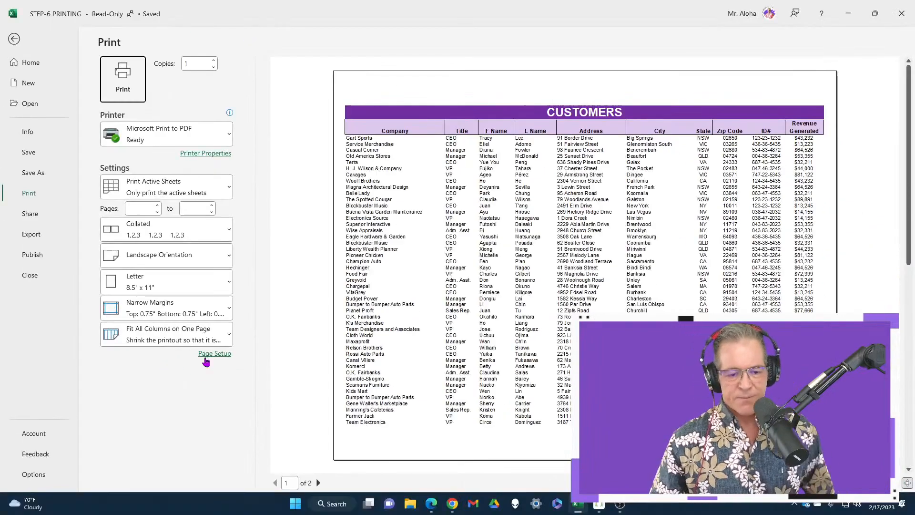
left_click(207, 354)
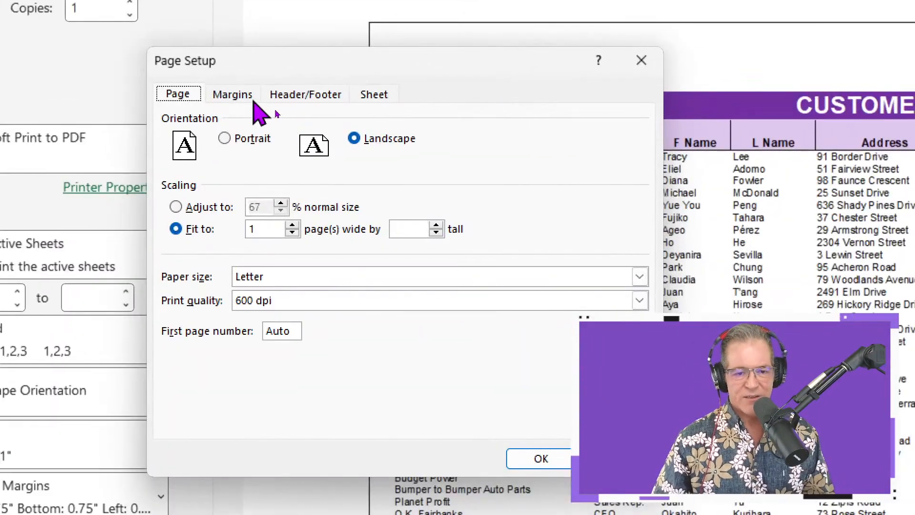
left_click(267, 107)
left_click(303, 94)
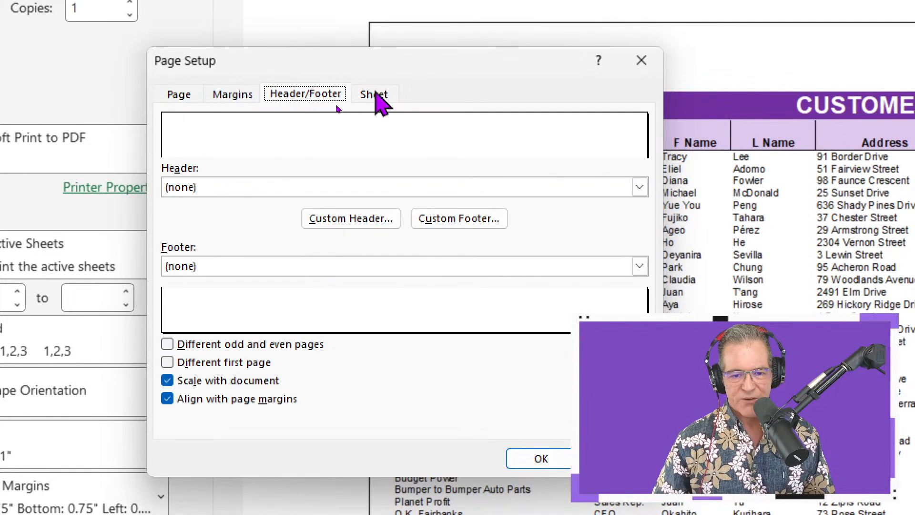
left_click(379, 94)
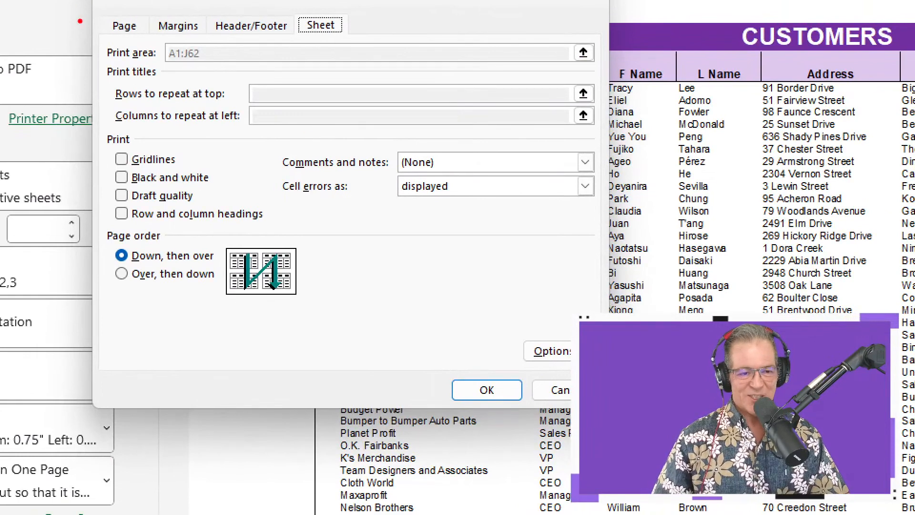
Examine the print title fields, cancel Page Setup, and return to the sheet with the CUSTOMERS title selected.
mouse_move(88, 22)
left_mouse_down()
mouse_move(128, 215)
mouse_move(652, 430)
mouse_move(654, 411)
left_mouse_up()
mouse_move(420, 236)
left_mouse_down()
mouse_move(525, 246)
mouse_move(564, 238)
left_mouse_up()
mouse_move(178, 37)
left_mouse_down()
mouse_move(232, 114)
mouse_move(584, 88)
left_mouse_up()
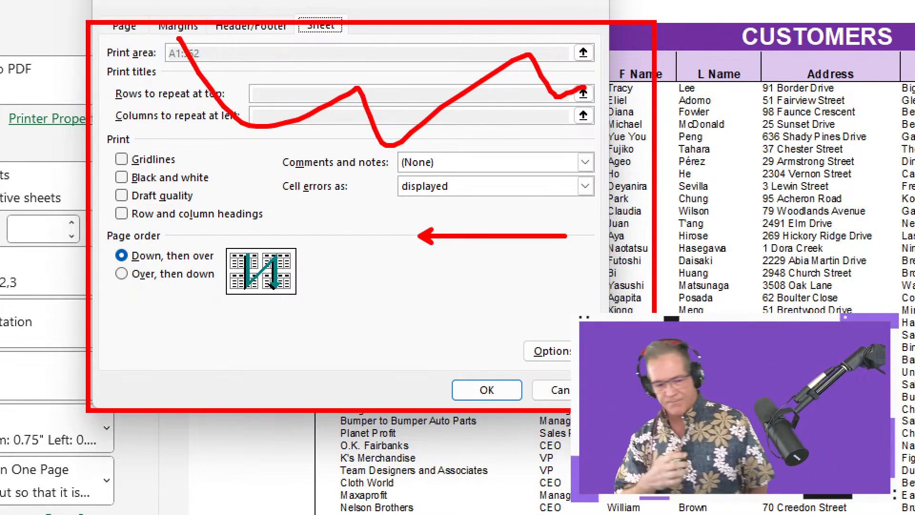
key("Escape")
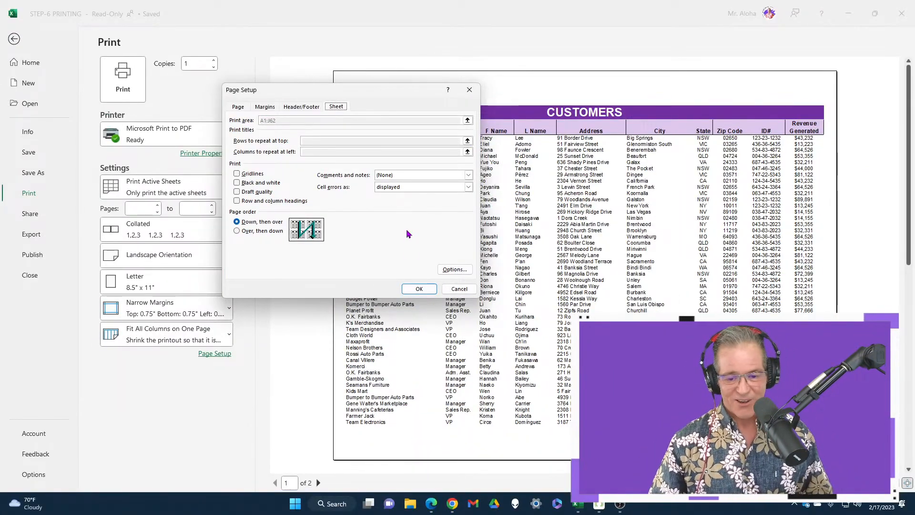
left_click(460, 289)
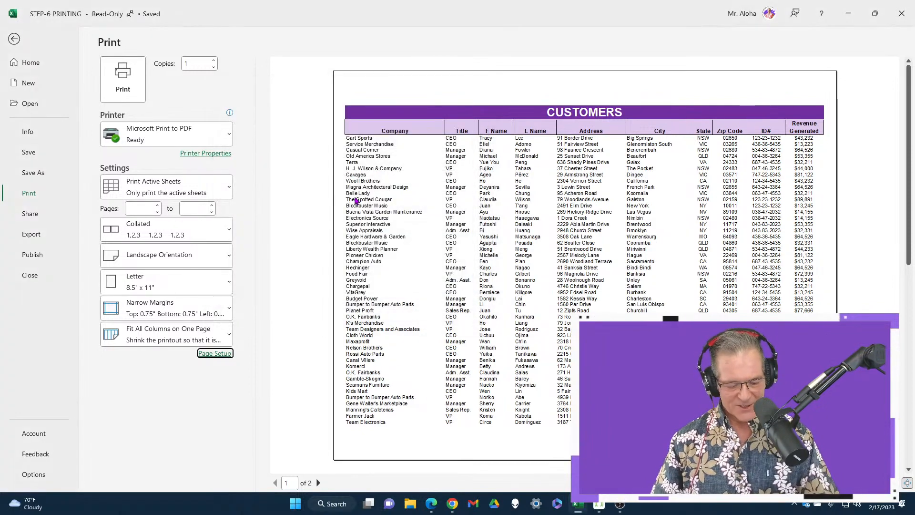
key("Escape")
left_click(147, 118)
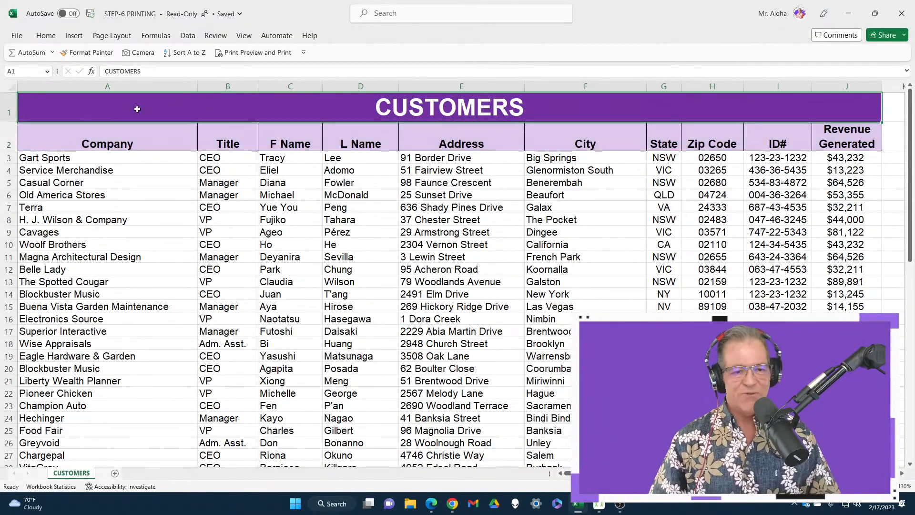
Open the Print Titles settings from the sheet and look through the page, margins, header/footer and sheet options.
left_click(125, 38)
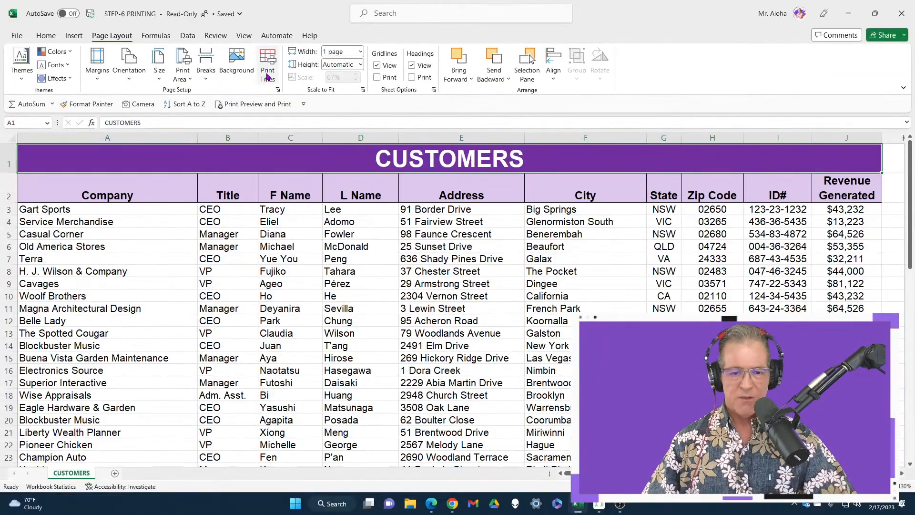
left_click(407, 114)
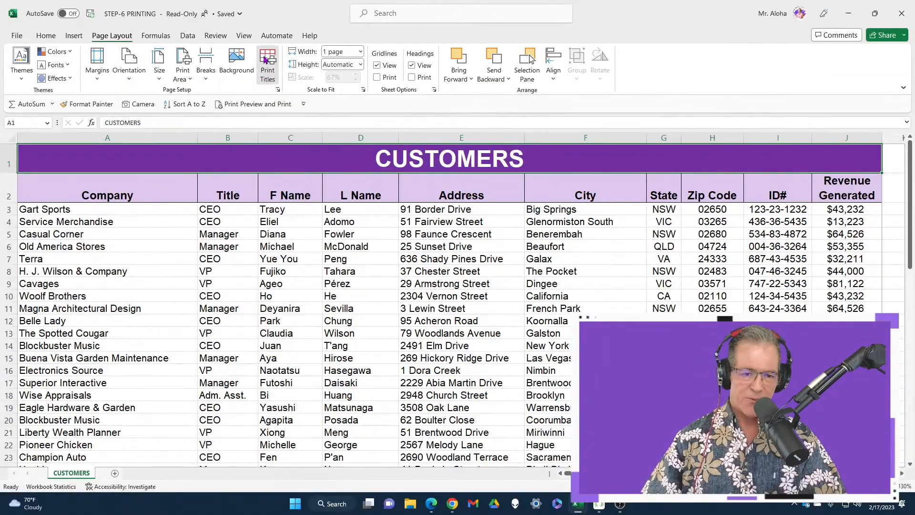
left_click_drag(335, 95, 256, 139)
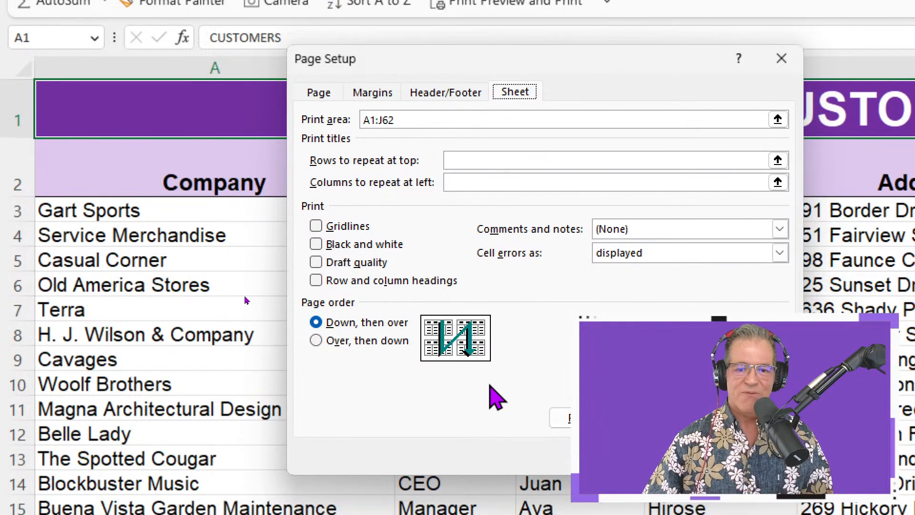
left_click(320, 93)
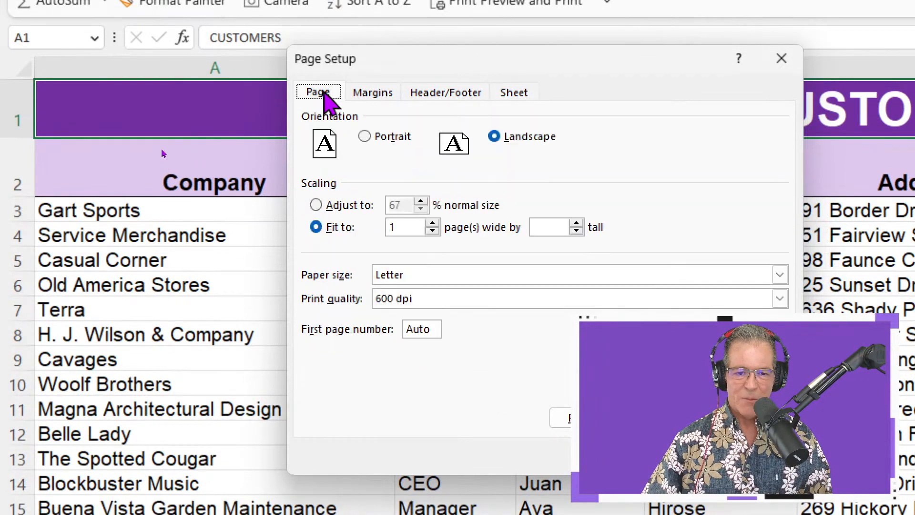
left_click(374, 94)
left_click(431, 93)
left_click(516, 92)
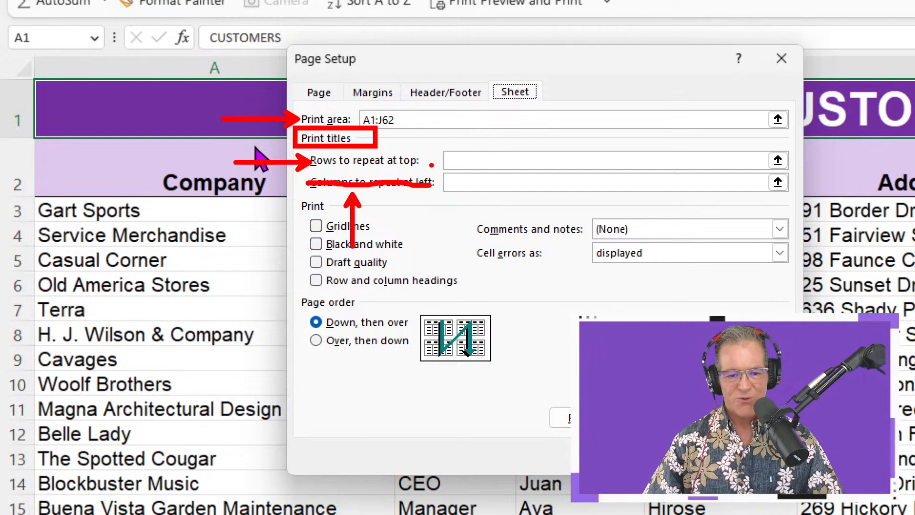
Set the CUSTOMERS title row ($1:$1) as the row to repeat at top and bring up the print preview.
left_click(468, 160)
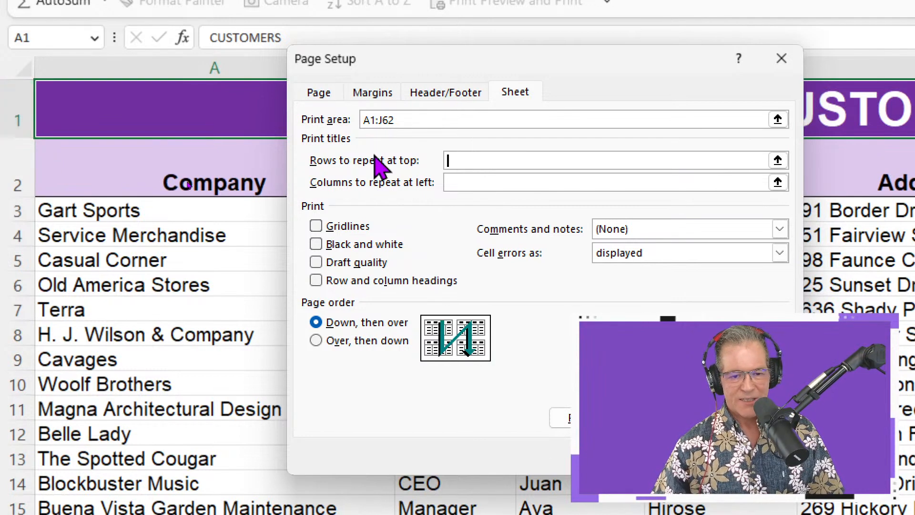
left_click(240, 115)
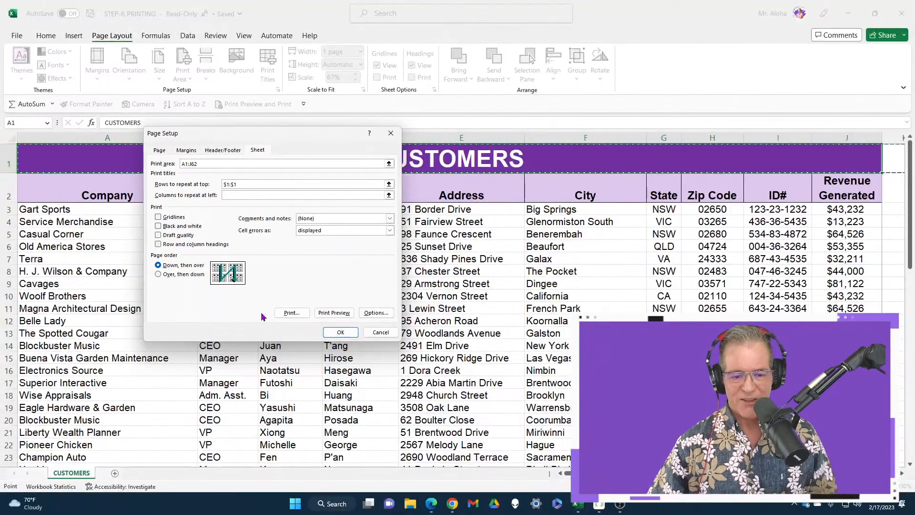
left_click(341, 310)
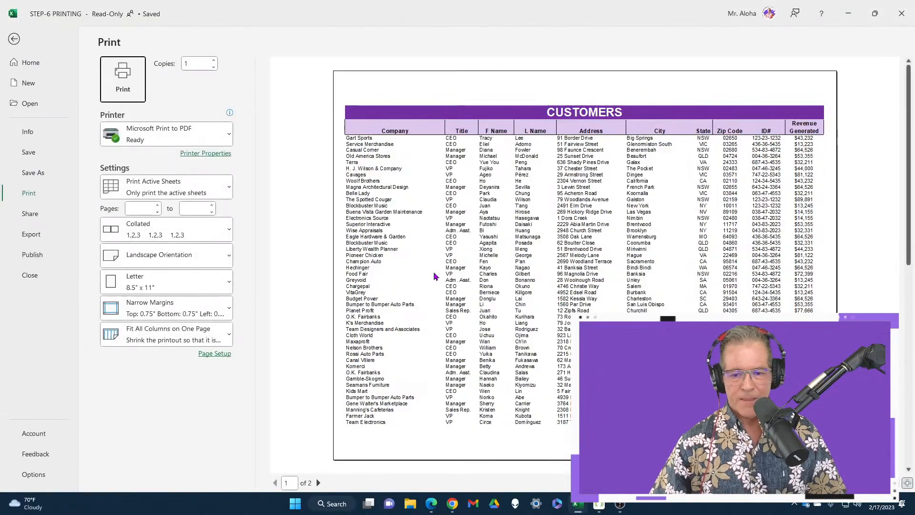
Page back and forth between the two preview pages to check whether the CUSTOMERS title repeats.
scroll(435, 277, "up", 3)
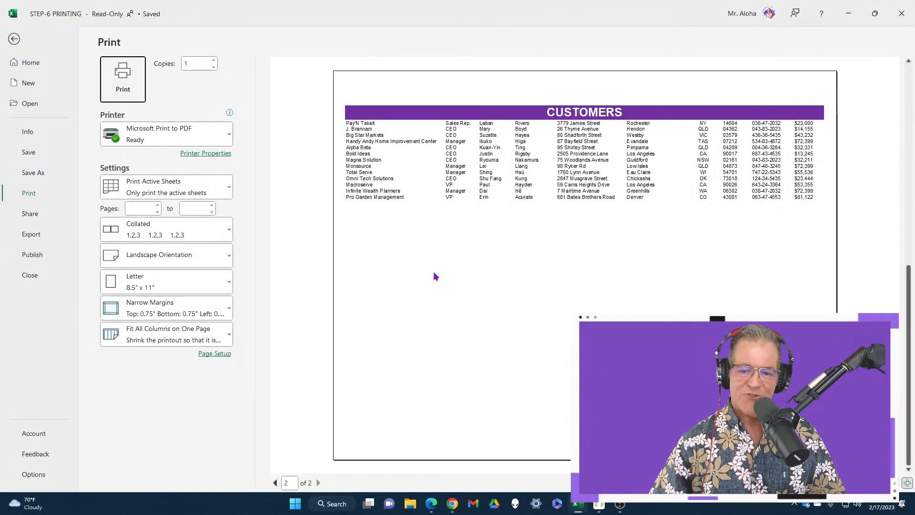
scroll(435, 277, "down", 4)
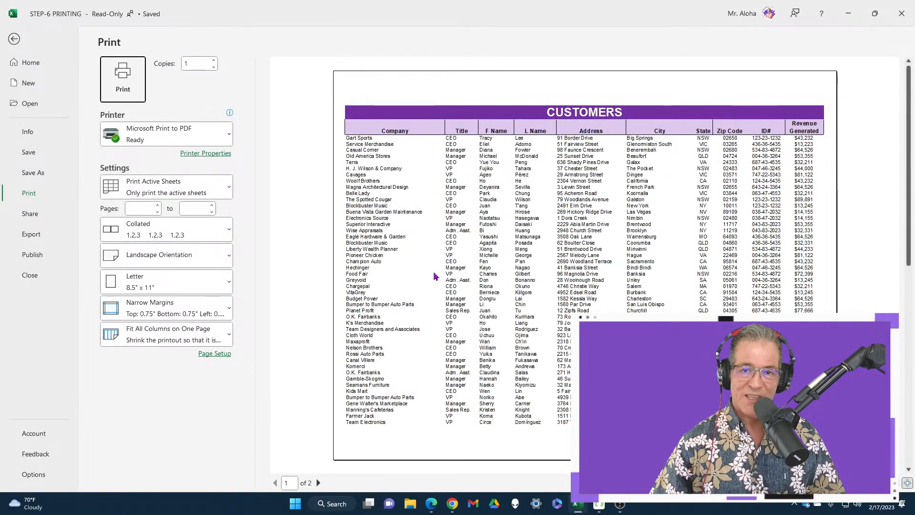
scroll(435, 277, "up", 2)
scroll(434, 276, "down", 2)
scroll(435, 277, "up", 2)
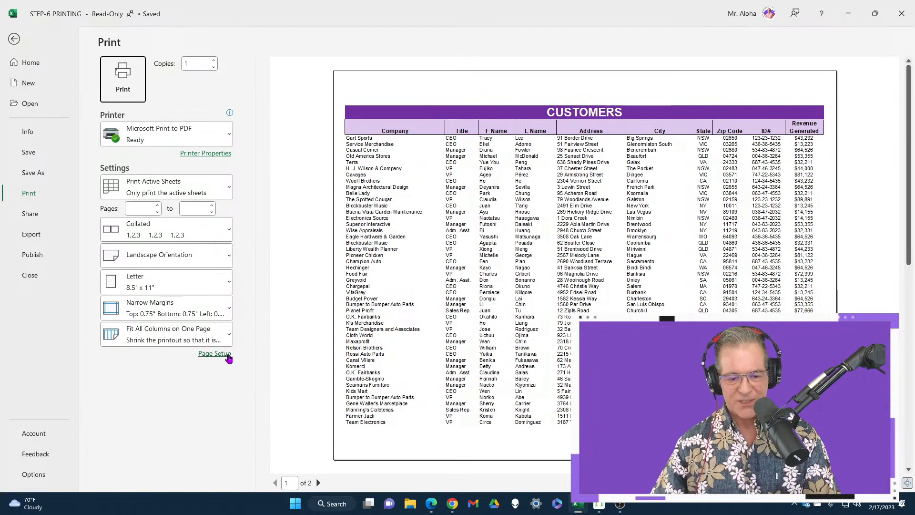
Inspect the print title fields in Page Setup opened from the print preview, and return to the sheet without changing anything.
left_click(227, 356)
left_click_drag(282, 141, 412, 141)
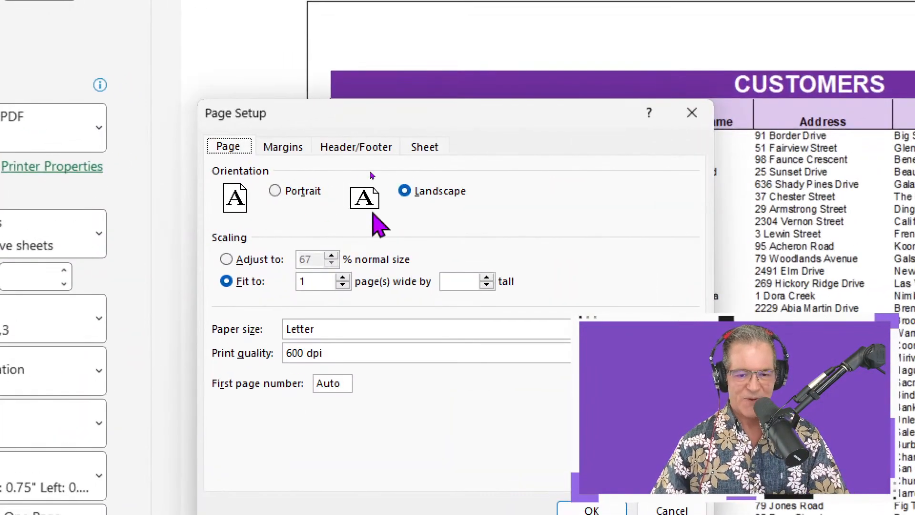
left_click(387, 144)
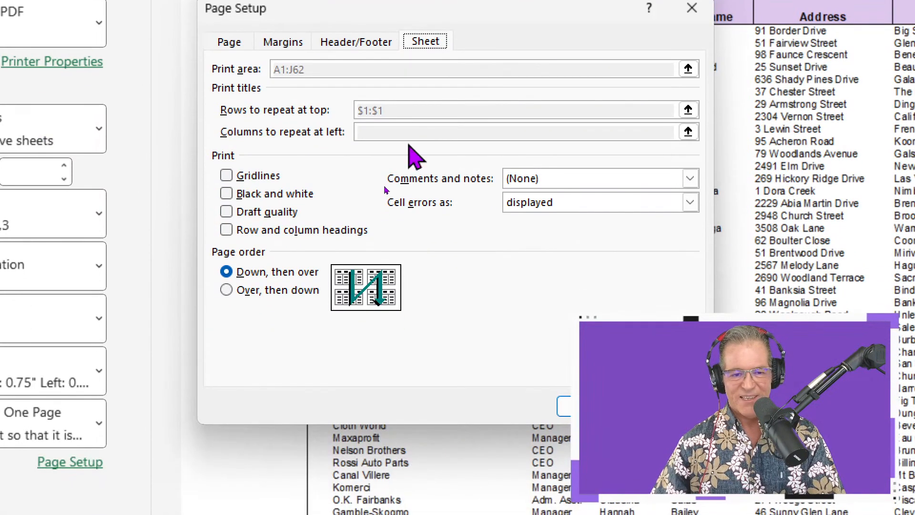
key("Escape")
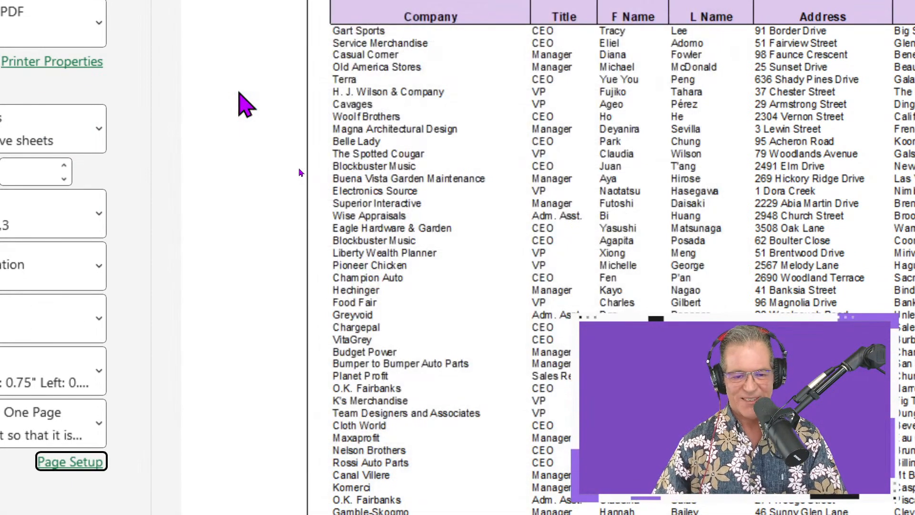
key("Escape")
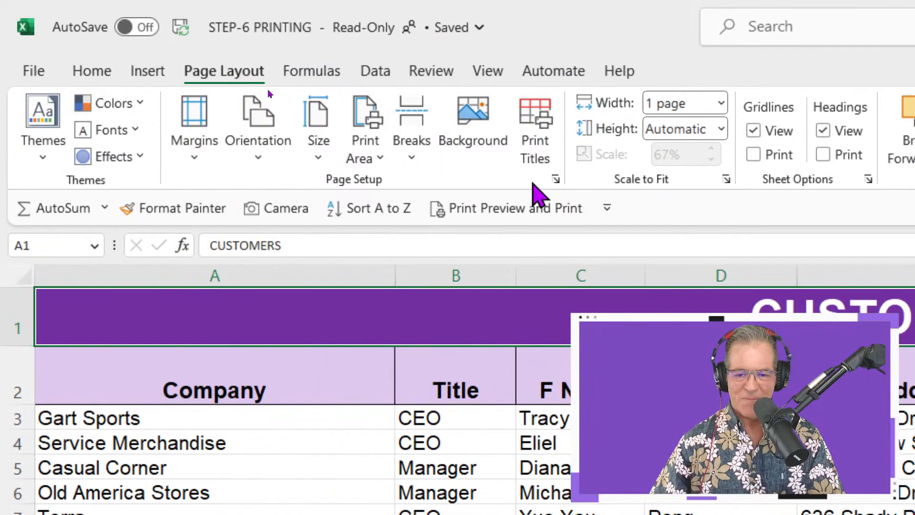
Reopen Print Titles from the sheet and set only the column heading row ($2:$2) to repeat at top.
left_click(539, 148)
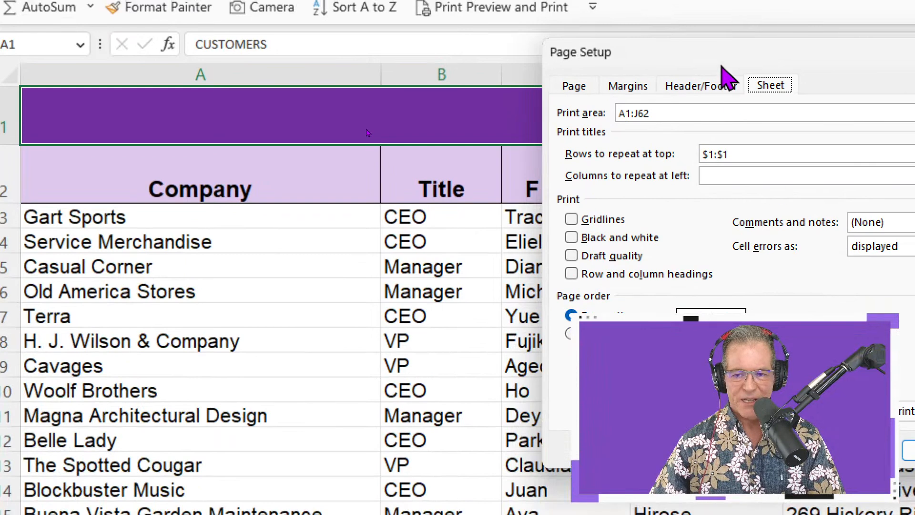
left_click_drag(729, 251, 698, 254)
left_click_drag(690, 81, 460, 60)
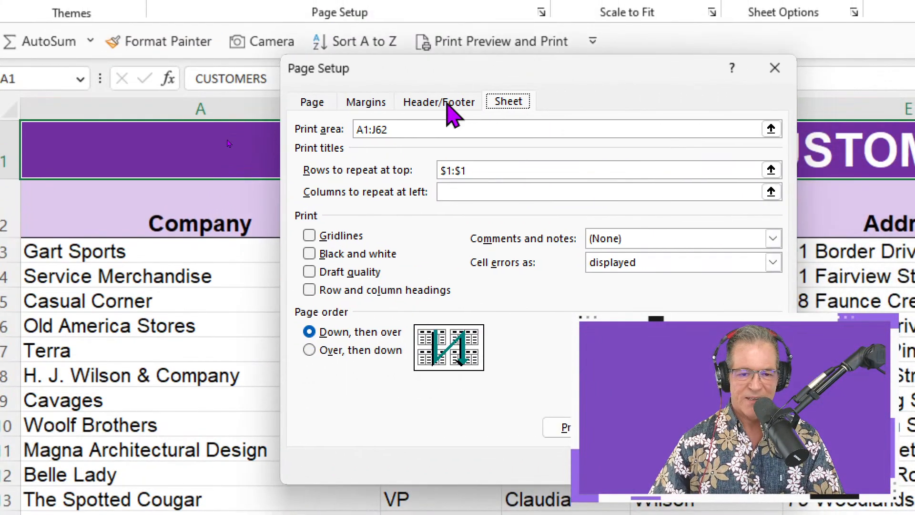
double_click(481, 171)
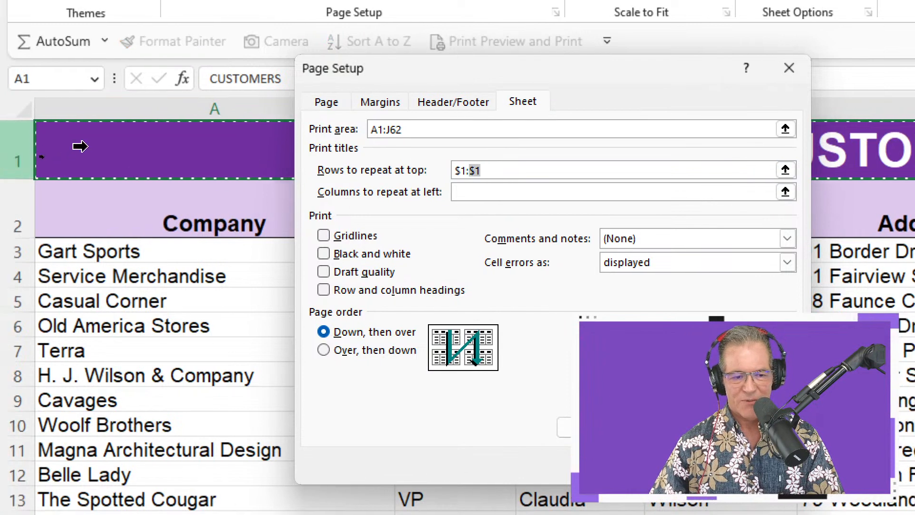
left_click_drag(72, 149, 66, 211)
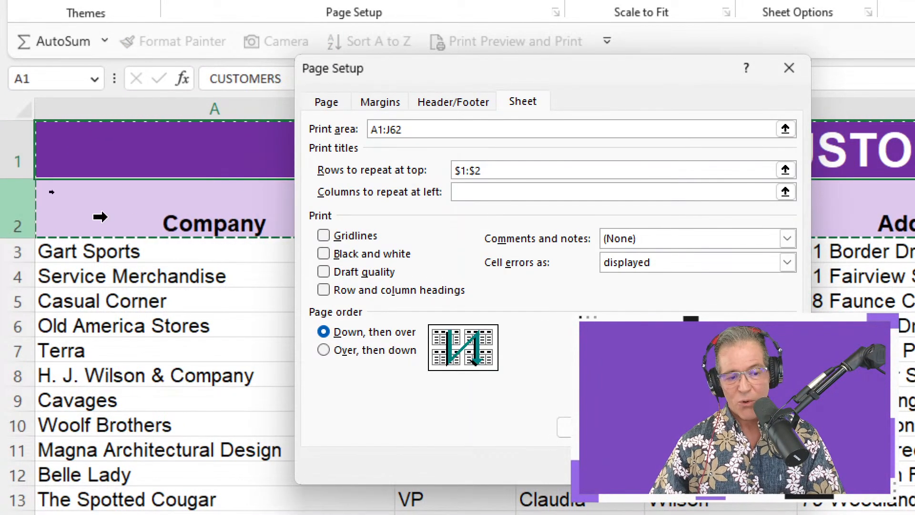
left_click(100, 213)
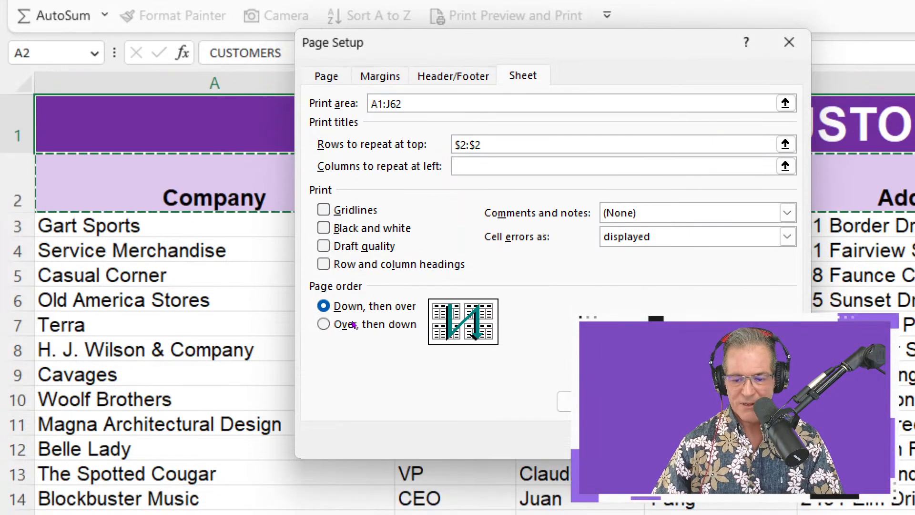
key("Return")
Compare both pages in the print preview to check whether the column headings repeat, and return to the sheet.
key("ctrl+p")
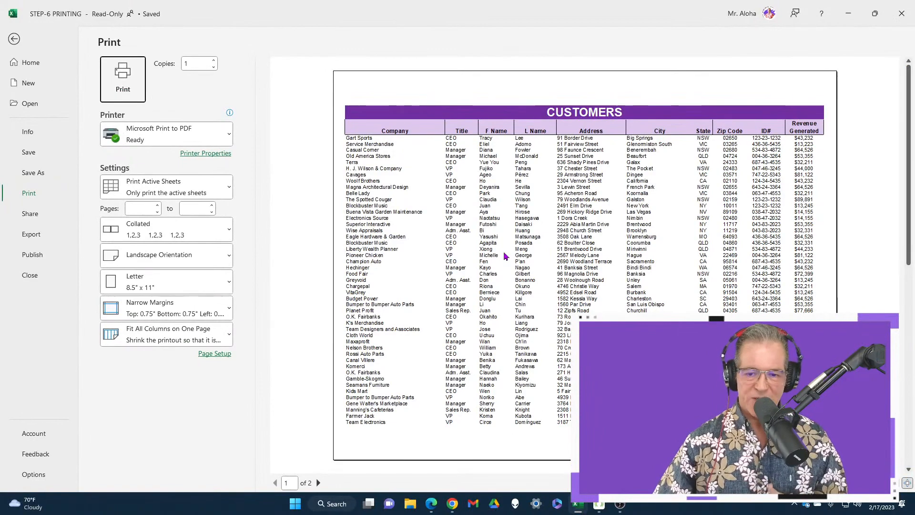
scroll(505, 257, "down", 1)
scroll(505, 256, "up", 1)
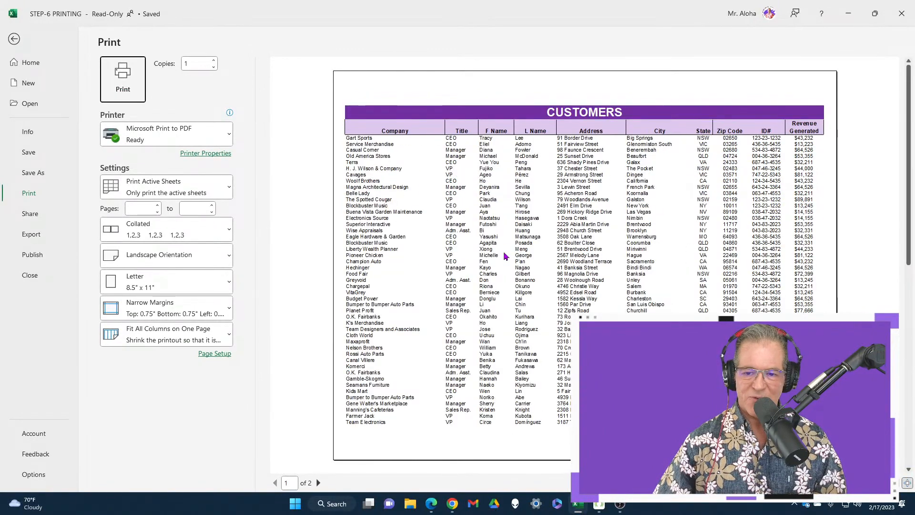
scroll(505, 257, "down", 1)
scroll(506, 257, "up", 1)
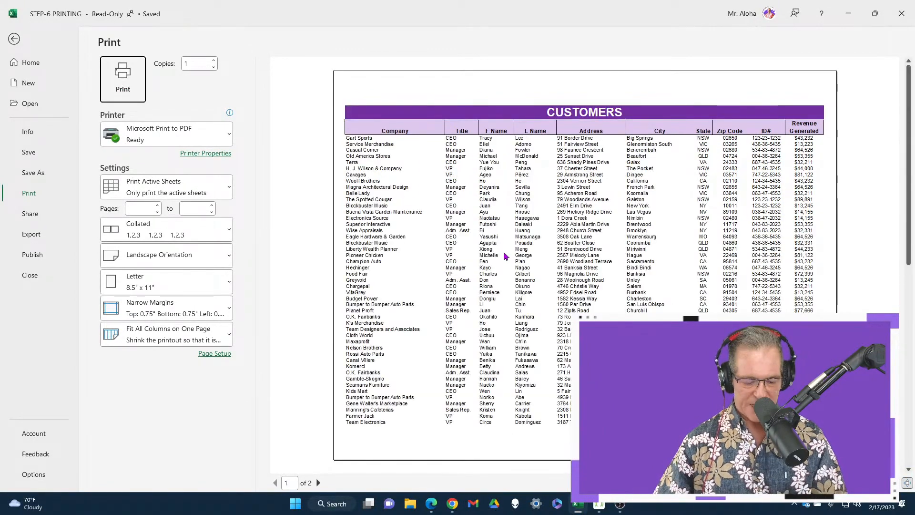
key("Escape")
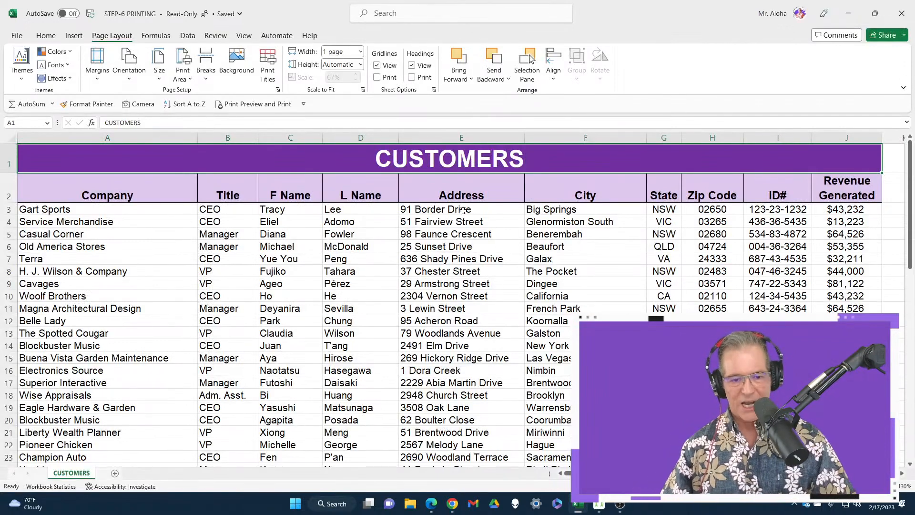
Set the title and column heading rows ($1:$2) to repeat at top, and check the second page in the print preview.
left_click(269, 72)
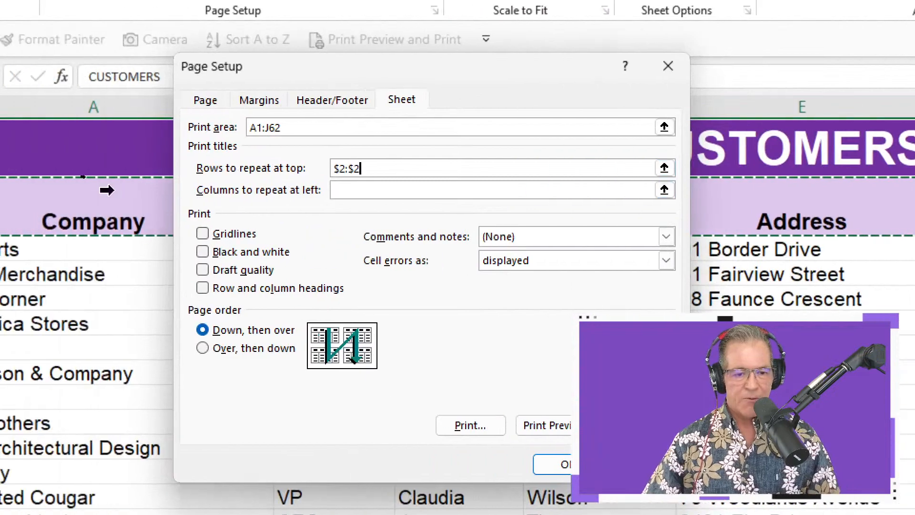
left_click(33, 164)
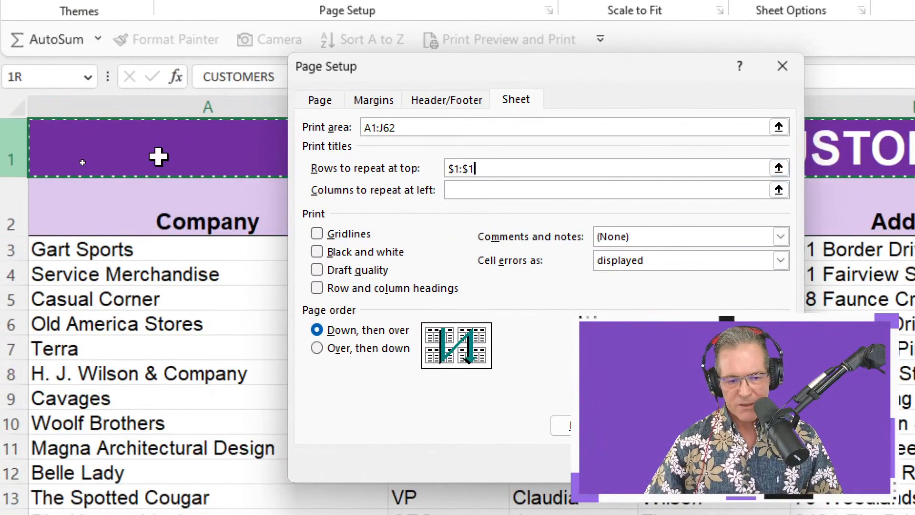
left_click_drag(159, 156, 149, 205)
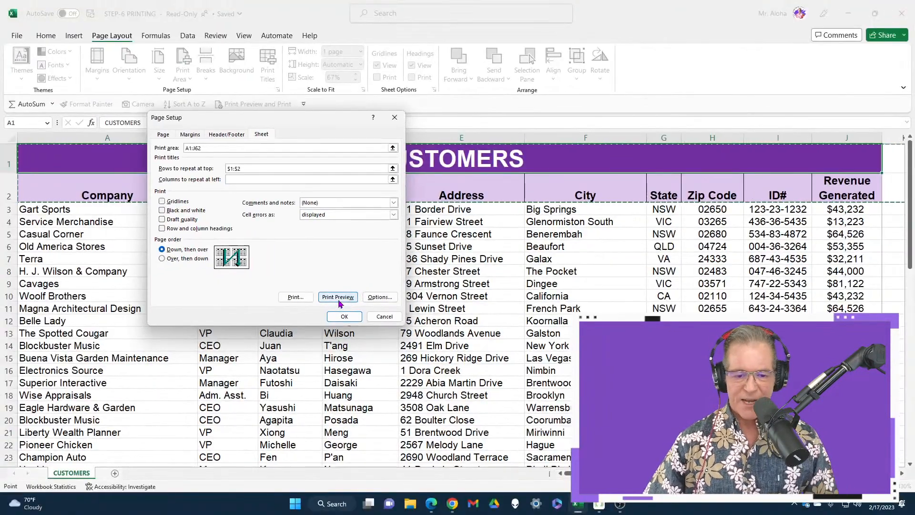
left_click(337, 299)
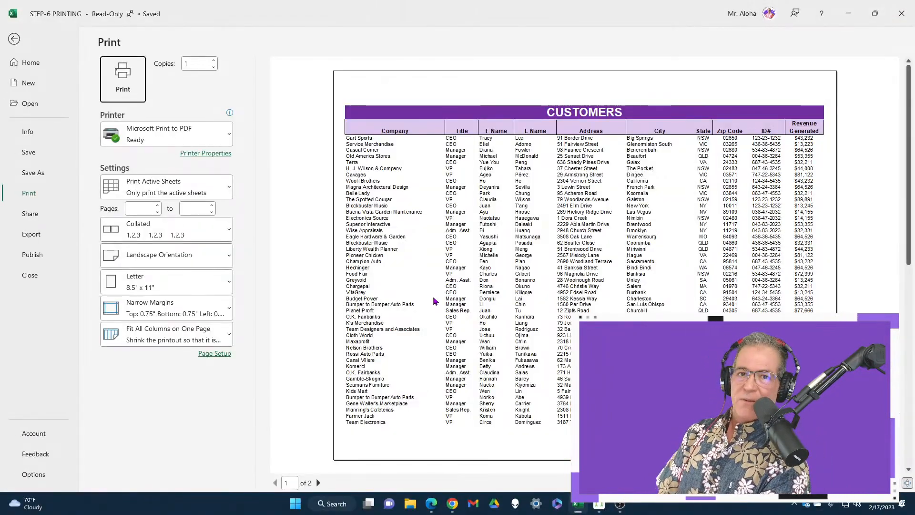
scroll(434, 301, "down", 2)
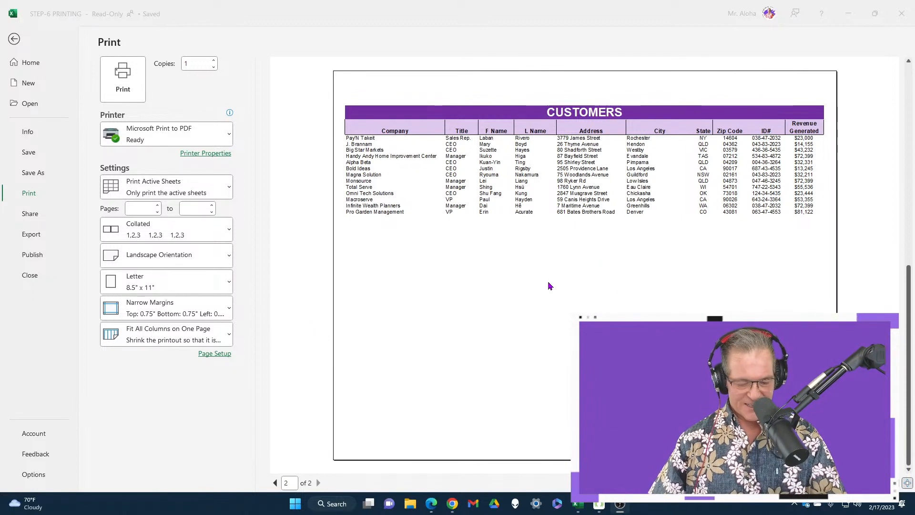
left_click_drag(339, 434, 620, 455)
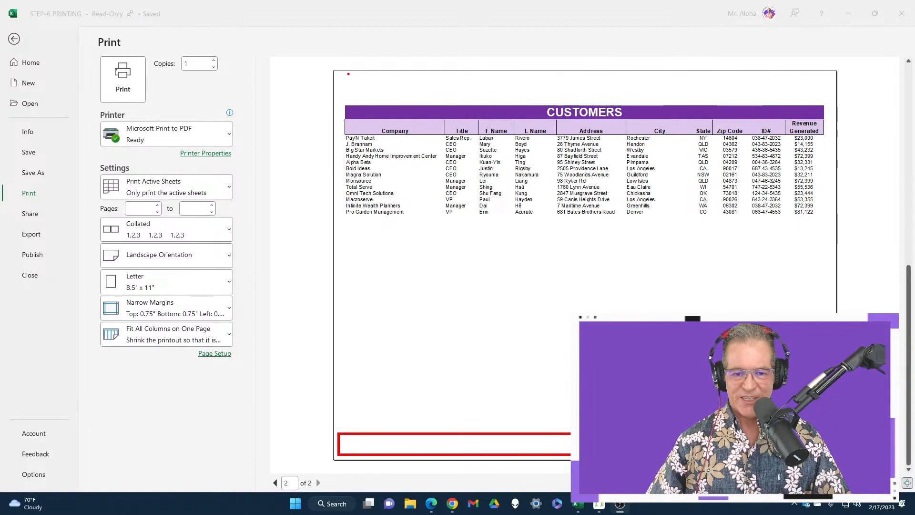
left_click_drag(348, 74, 833, 91)
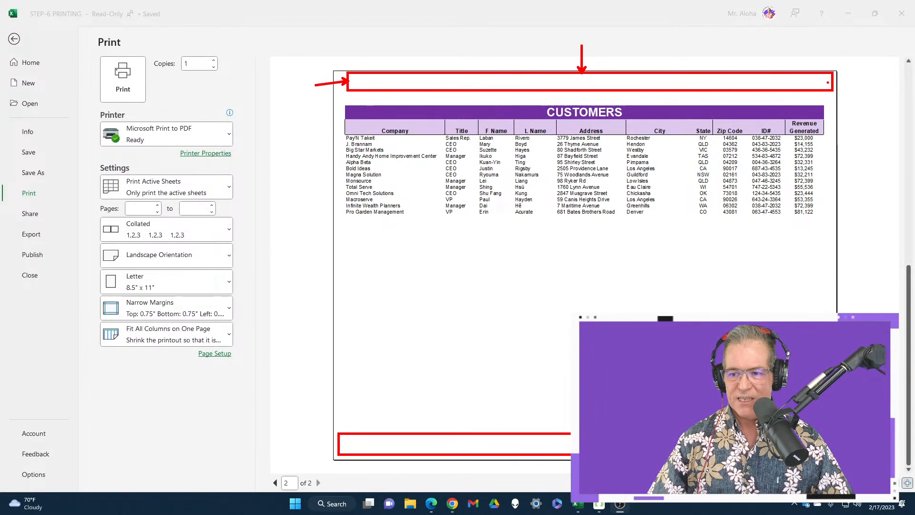
left_click_drag(829, 82, 864, 78)
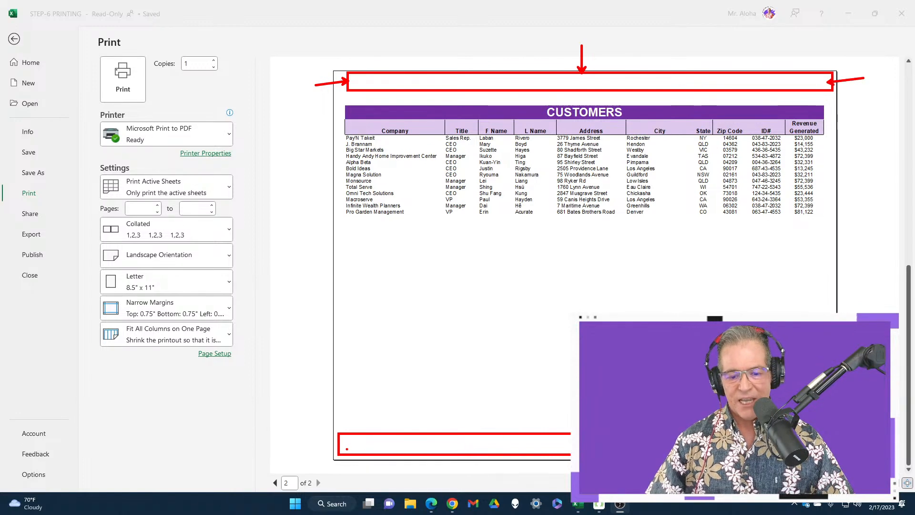
mouse_move(340, 444)
left_mouse_down()
mouse_move(420, 444)
mouse_move(418, 388)
mouse_move(286, 397)
mouse_move(281, 406)
left_mouse_up()
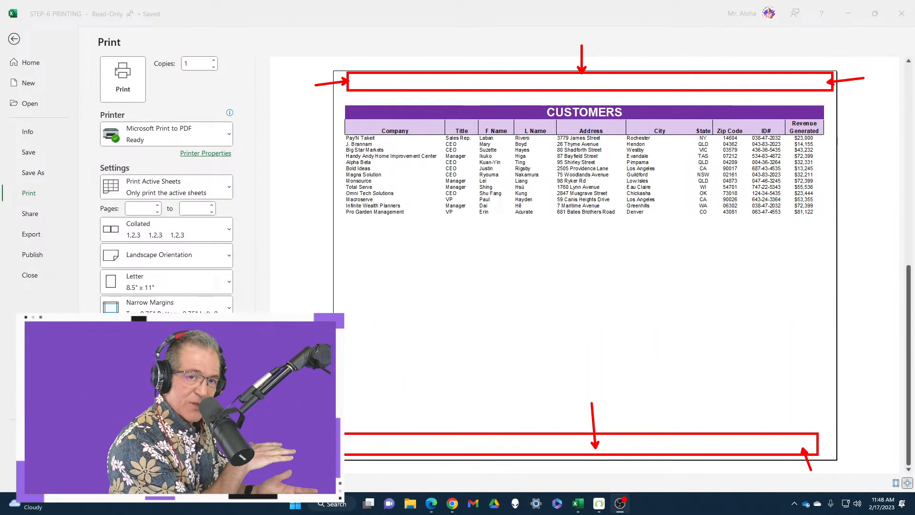
key("Escape")
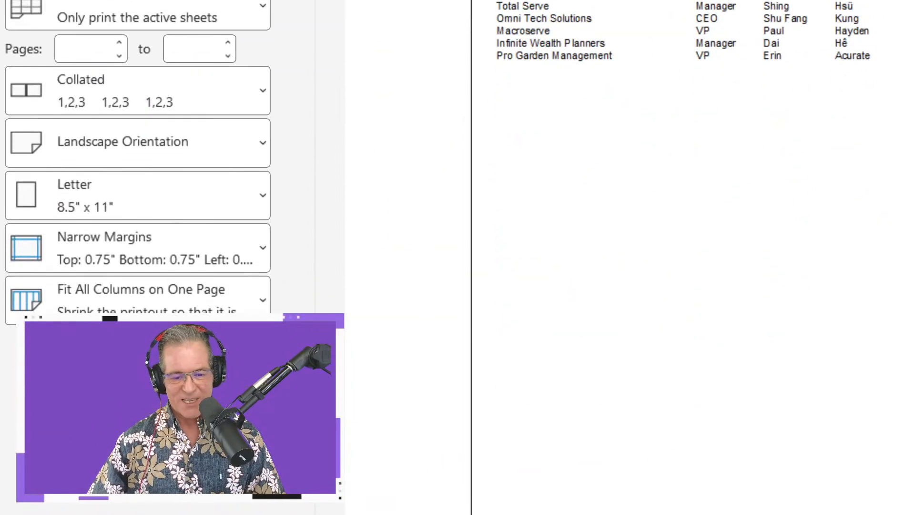
Open Page Setup from the print preview and review the print area and print title settings, keeping the page visible behind the dialog.
left_click(240, 337)
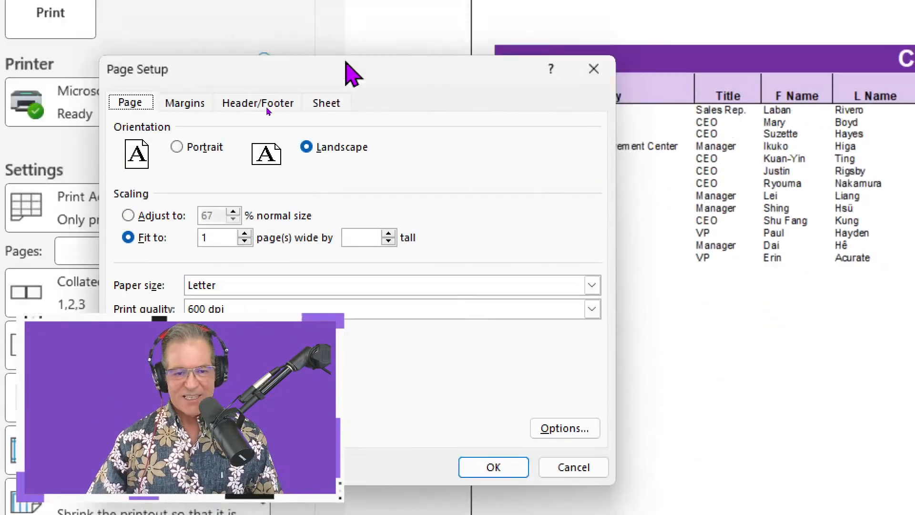
left_click(331, 131)
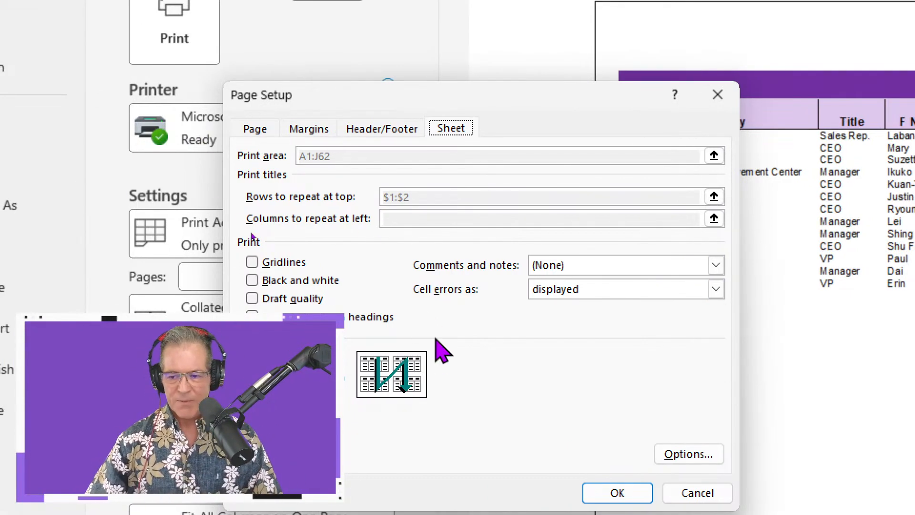
left_click_drag(525, 98, 525, 40)
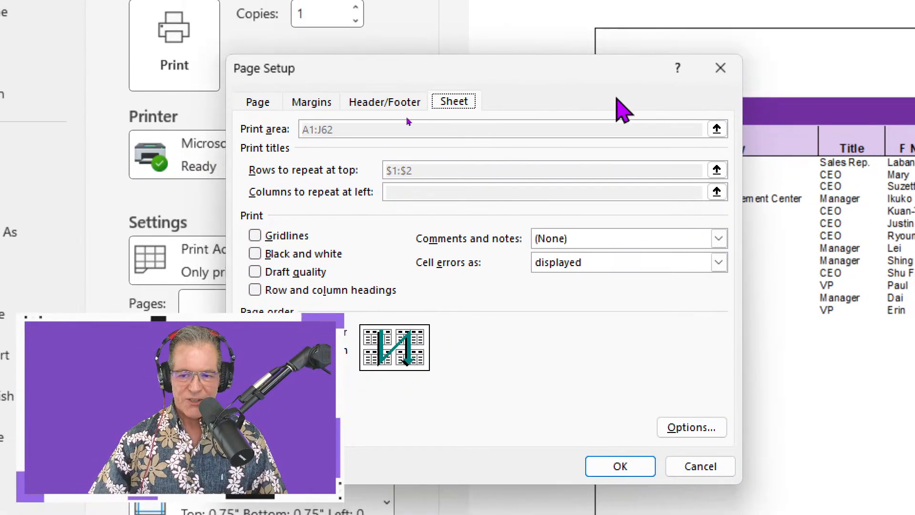
left_click_drag(426, 68, 219, 72)
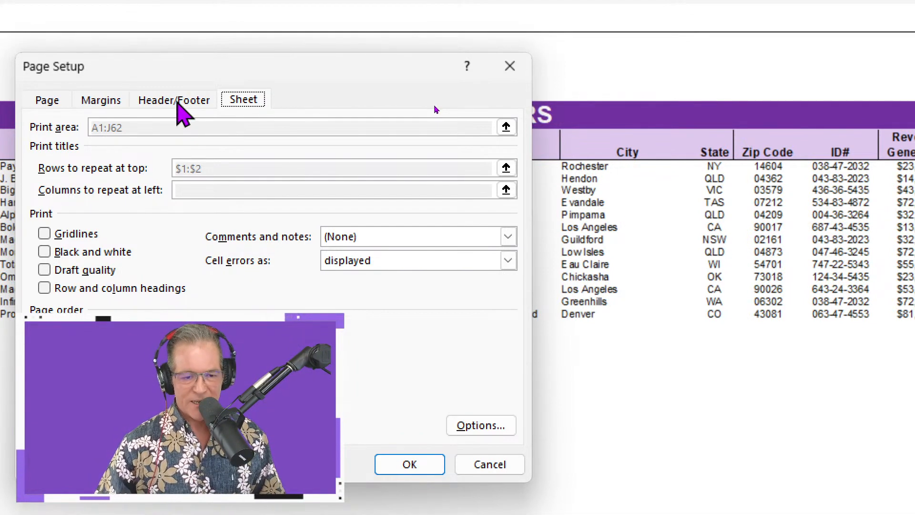
Apply the built-in page header that combines "Prepared by" with the author's name, the date and the page number.
left_click(177, 102)
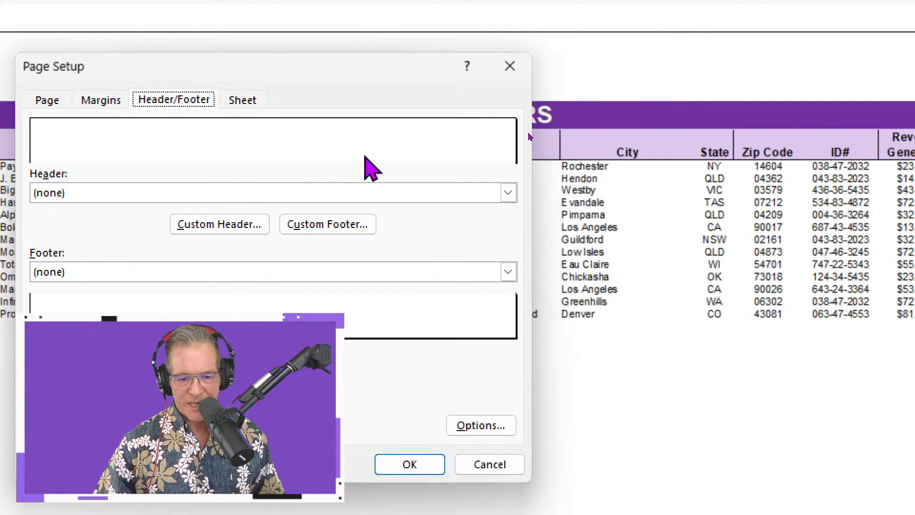
left_click(509, 194)
left_click(509, 197)
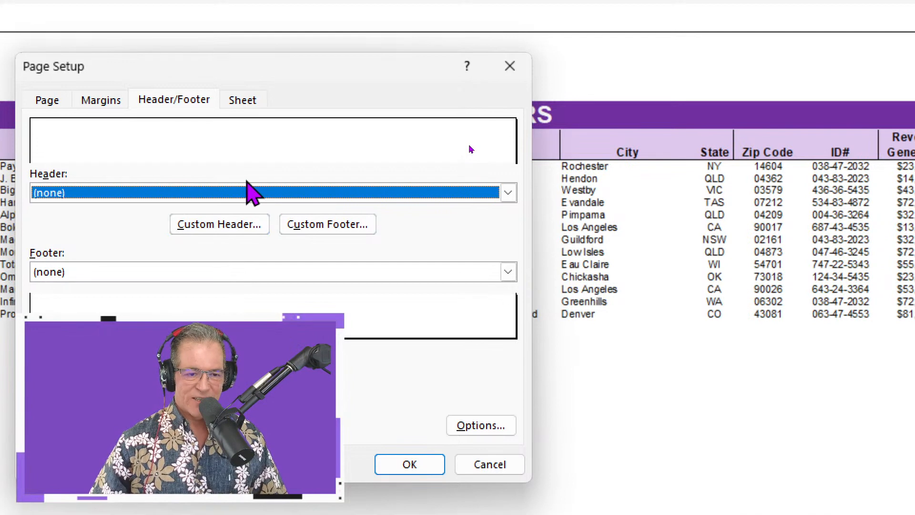
left_click(241, 197)
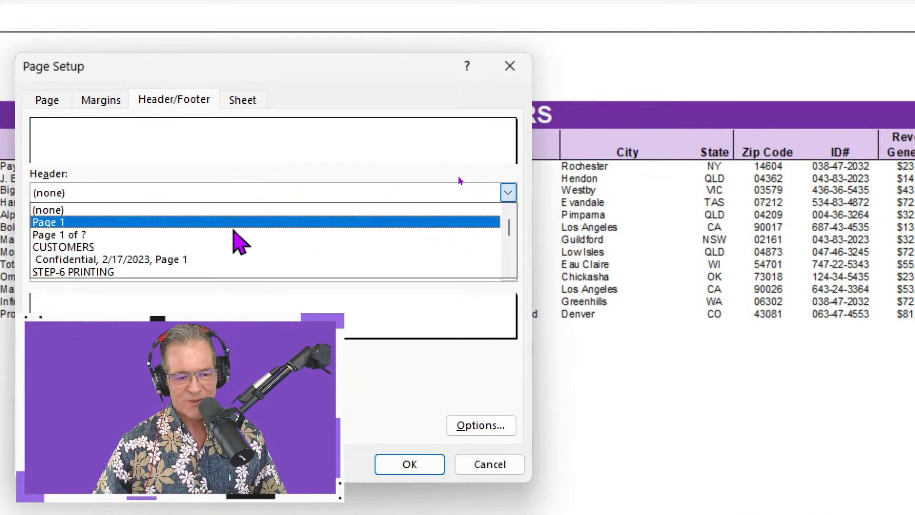
scroll(280, 233, "down", 1)
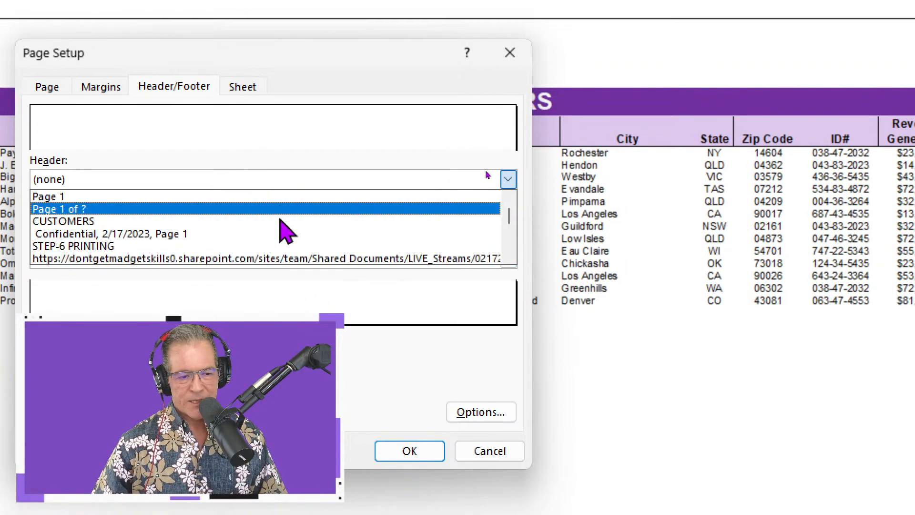
scroll(281, 220, "down", 2)
scroll(257, 220, "down", 8)
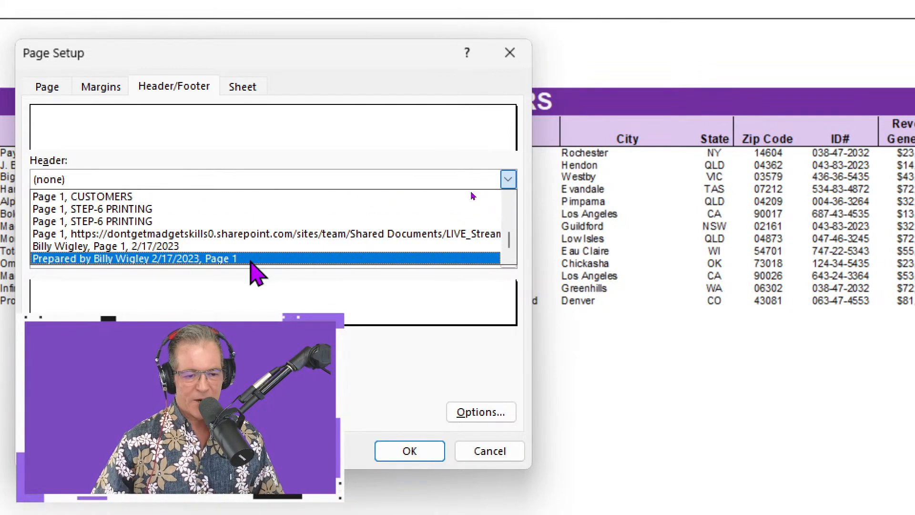
left_click(251, 260)
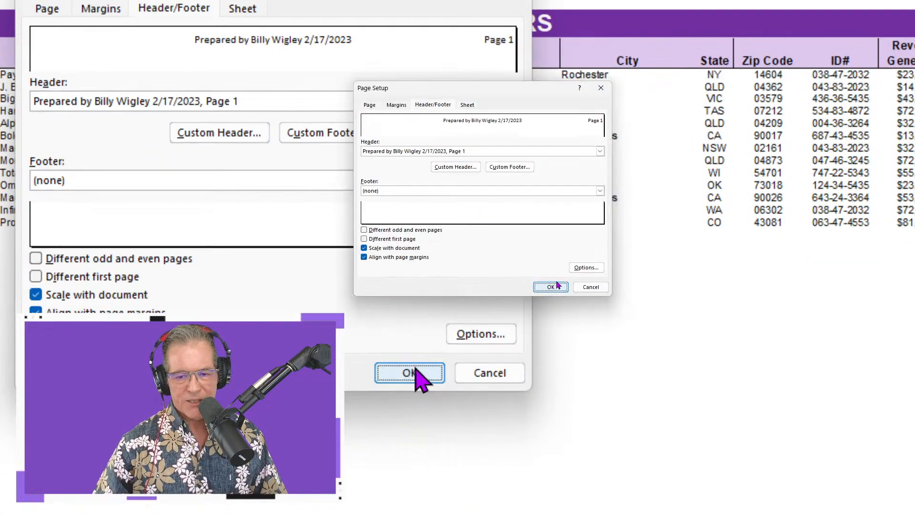
left_click(554, 287)
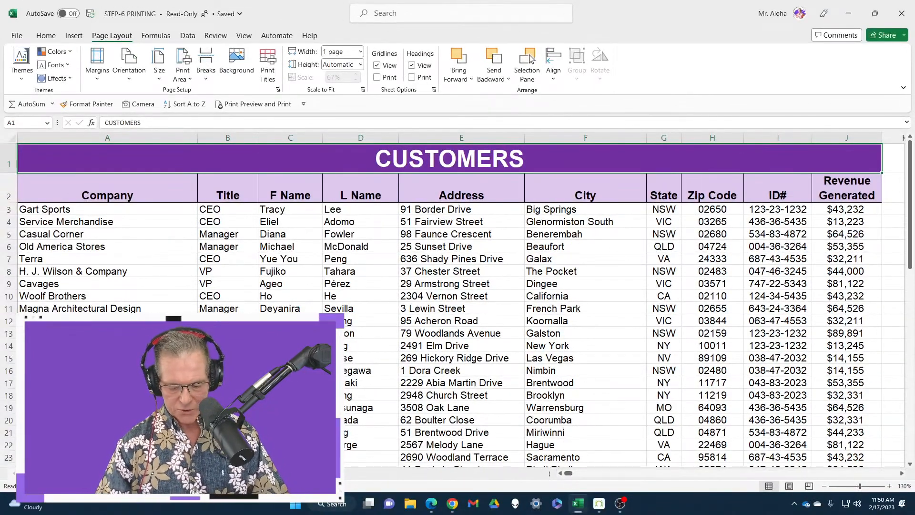
Page through both pages in the print preview to check the header above the CUSTOMERS title.
key("ctrl+p")
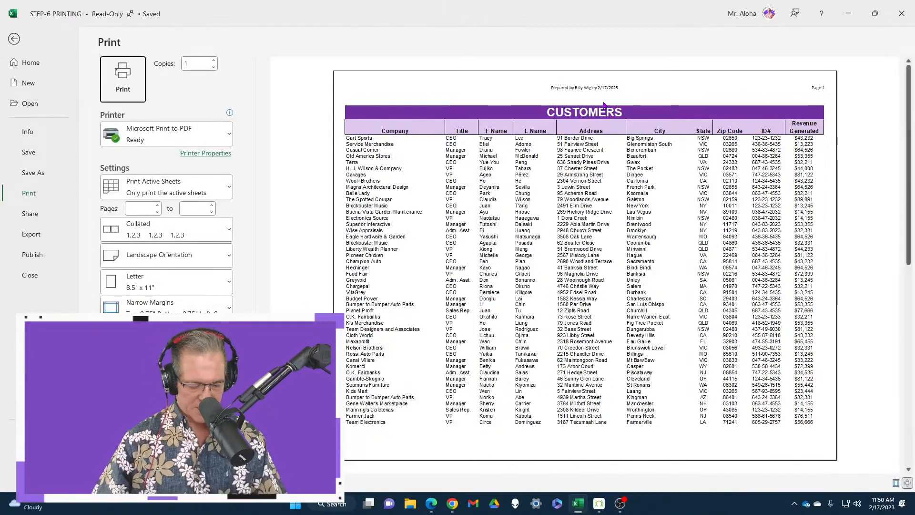
scroll(620, 119, "down", 1)
scroll(610, 126, "up", 1)
scroll(600, 132, "down", 1)
scroll(601, 132, "up", 1)
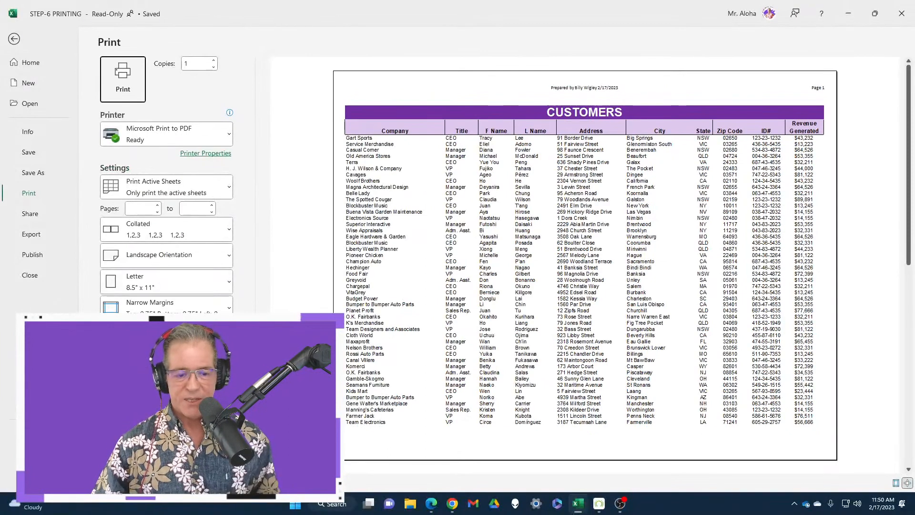
Reopen Page Setup from the print preview and reset the page header to (none).
left_click(214, 354)
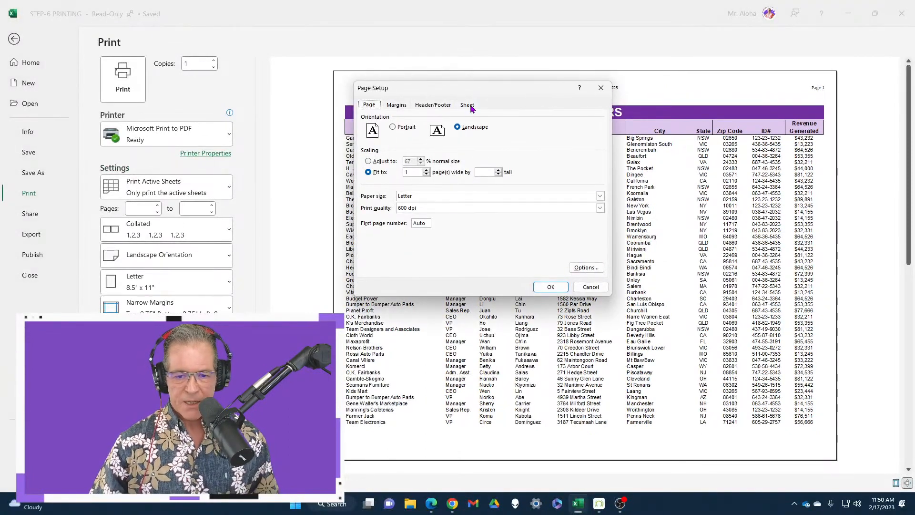
left_click_drag(496, 91, 549, 109)
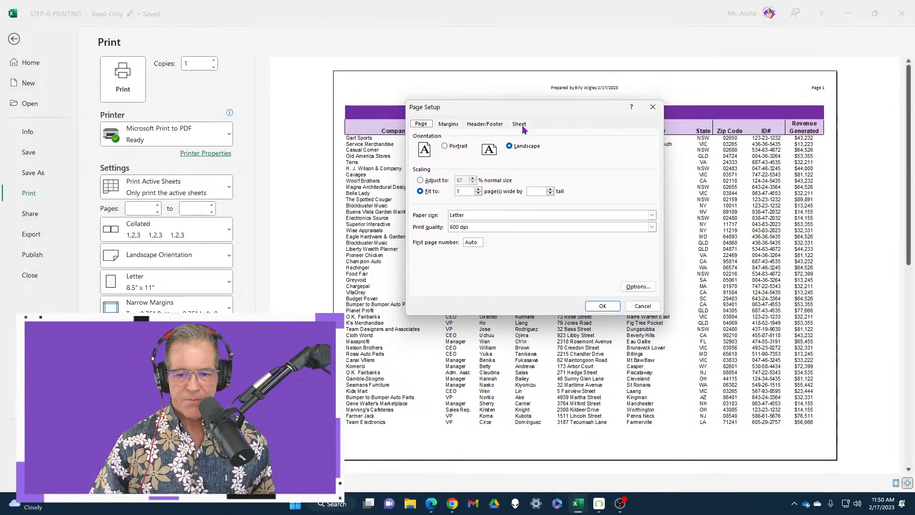
left_click(495, 125)
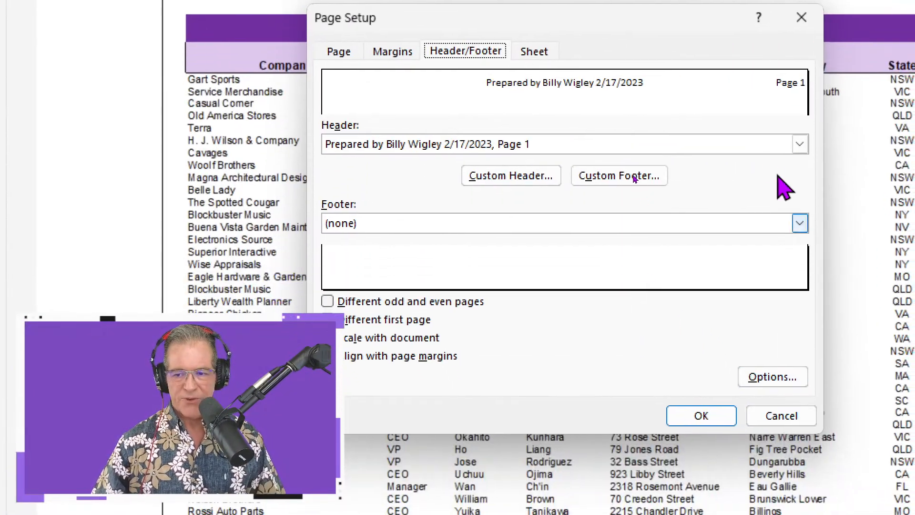
left_click(599, 144)
scroll(591, 181, "up", 5)
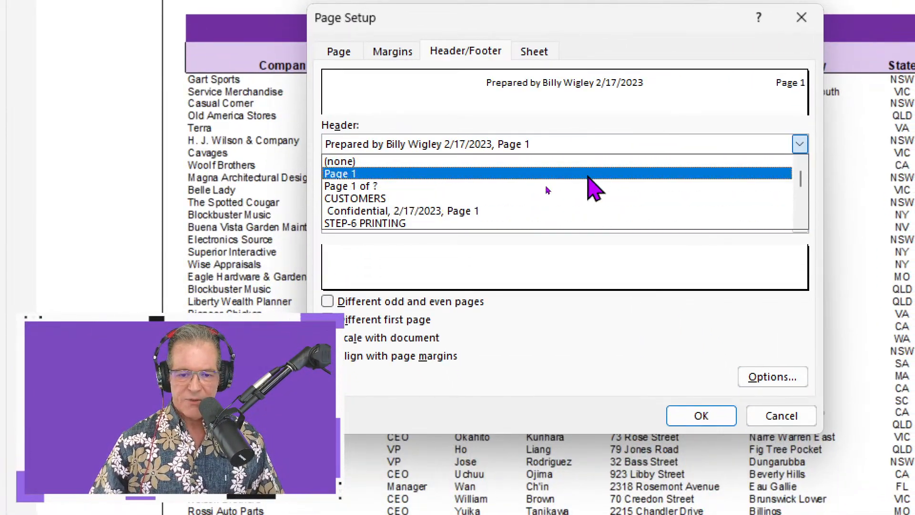
left_click(588, 161)
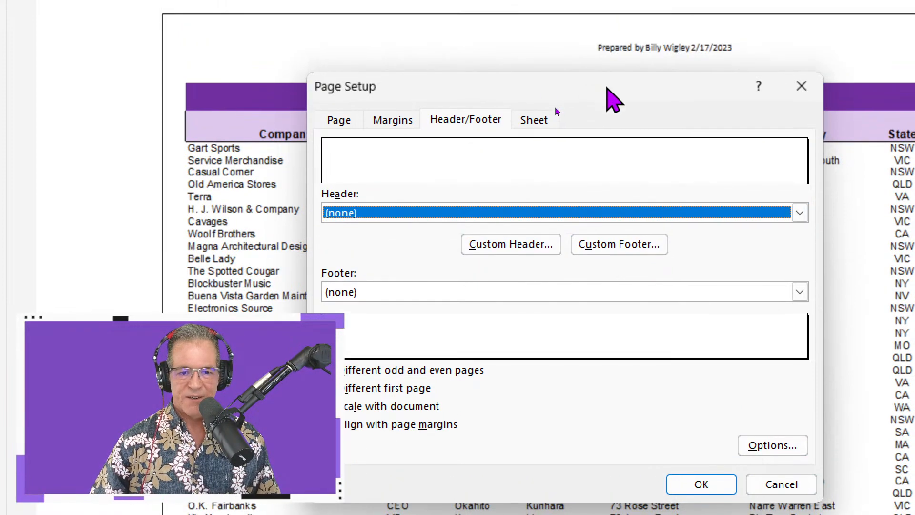
Start a custom header and insert the date code &[Date] in its left section.
left_click_drag(606, 29, 457, 37)
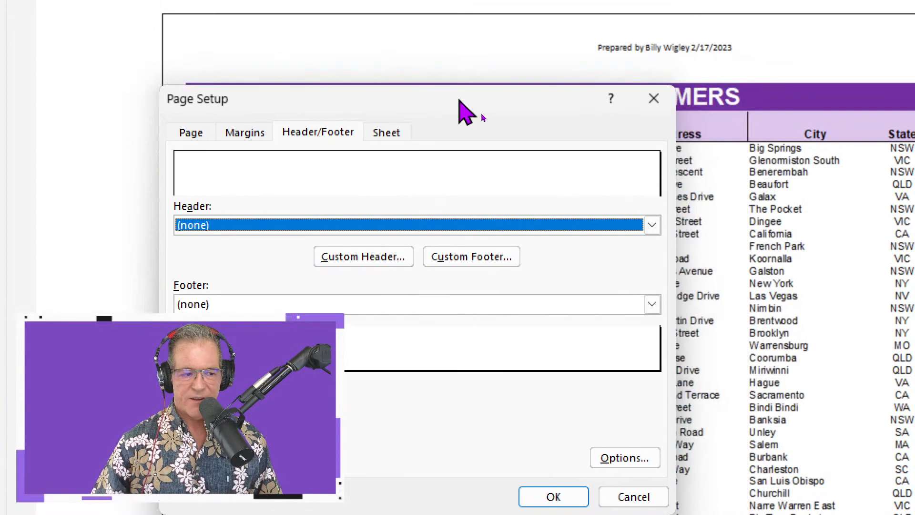
left_click_drag(459, 99, 337, 66)
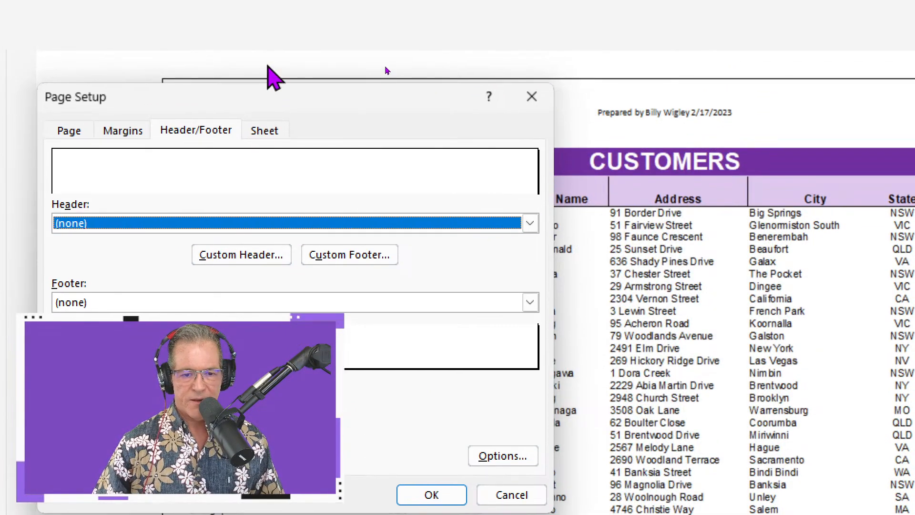
left_click_drag(265, 67, 255, 108)
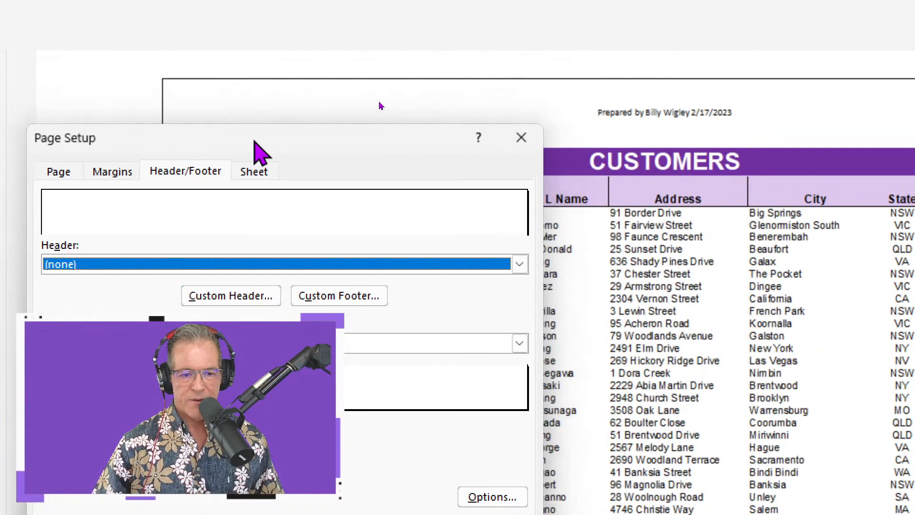
left_click_drag(254, 141, 254, 141)
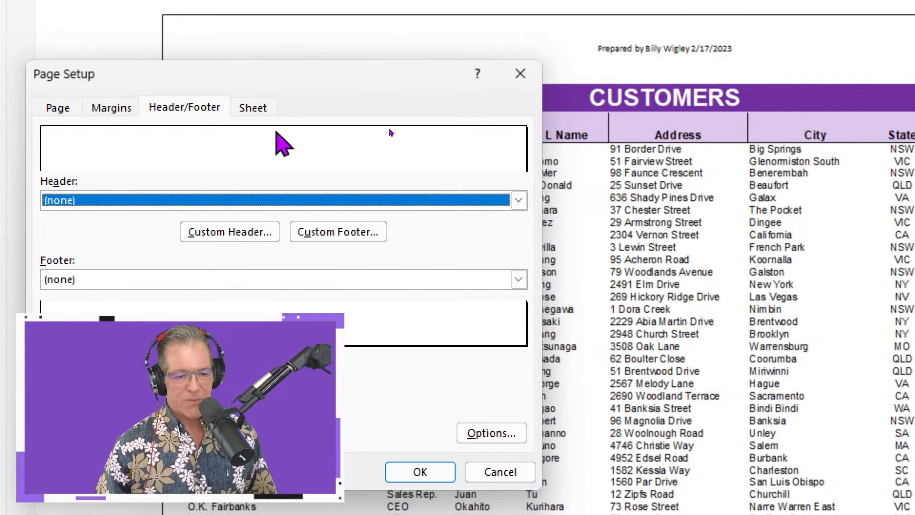
left_click(248, 238)
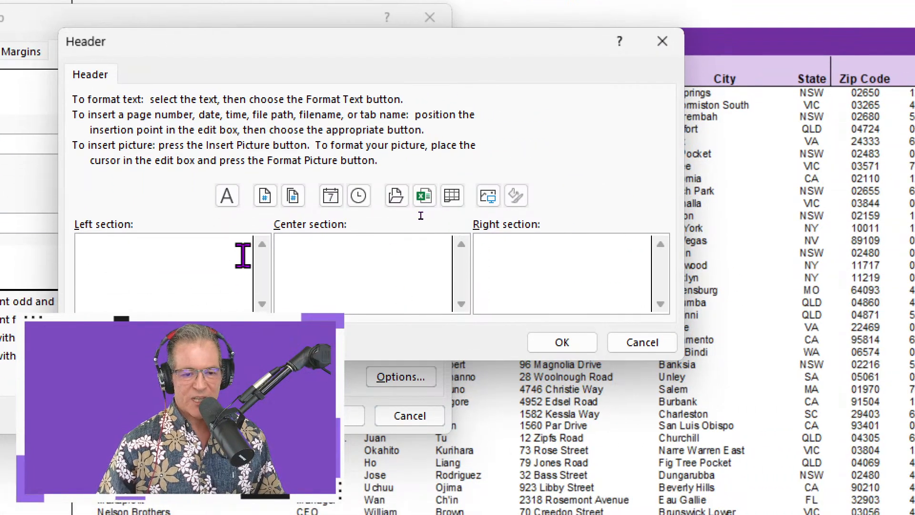
left_click(243, 256)
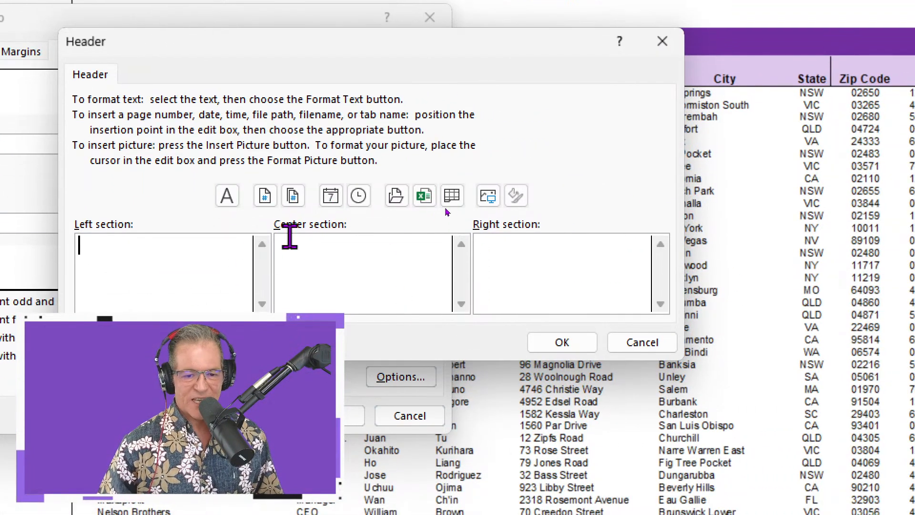
left_click(331, 196)
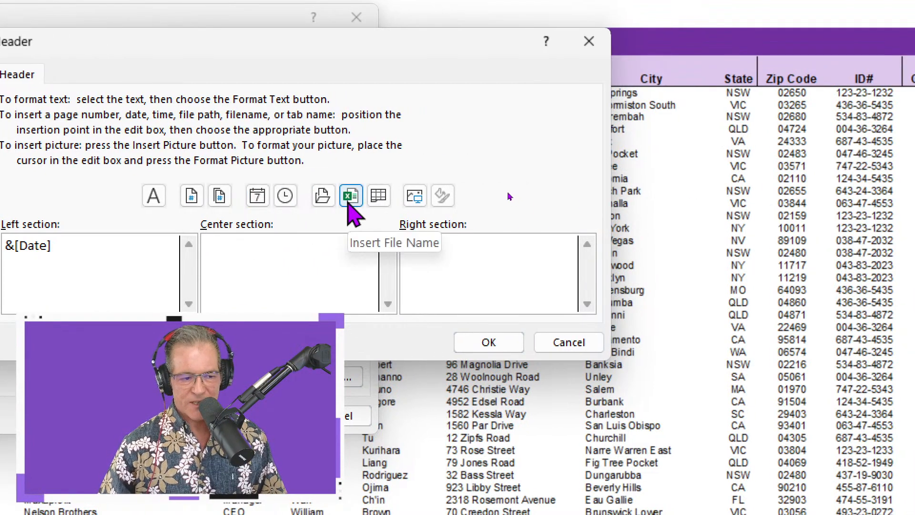
Complete the custom header with the file name code &[File] in the center section and the page code &[Page] in the right section.
left_click(352, 201)
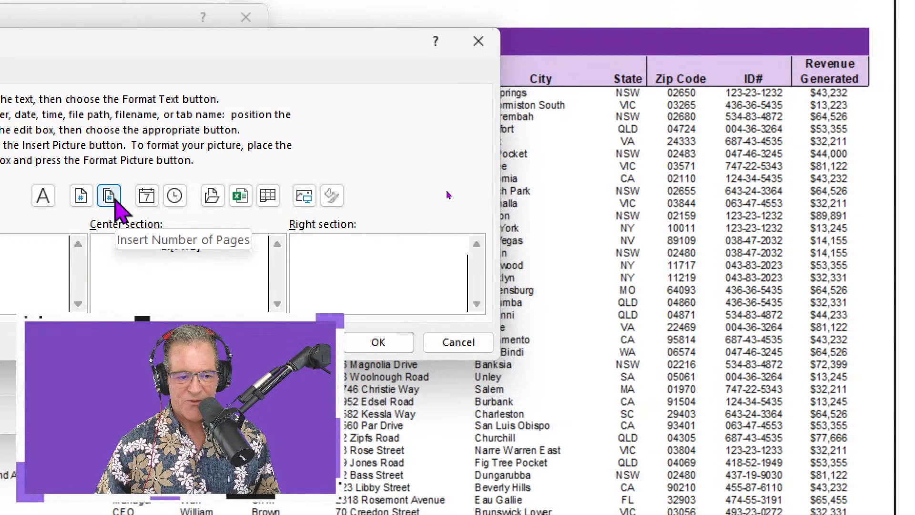
left_click(81, 196)
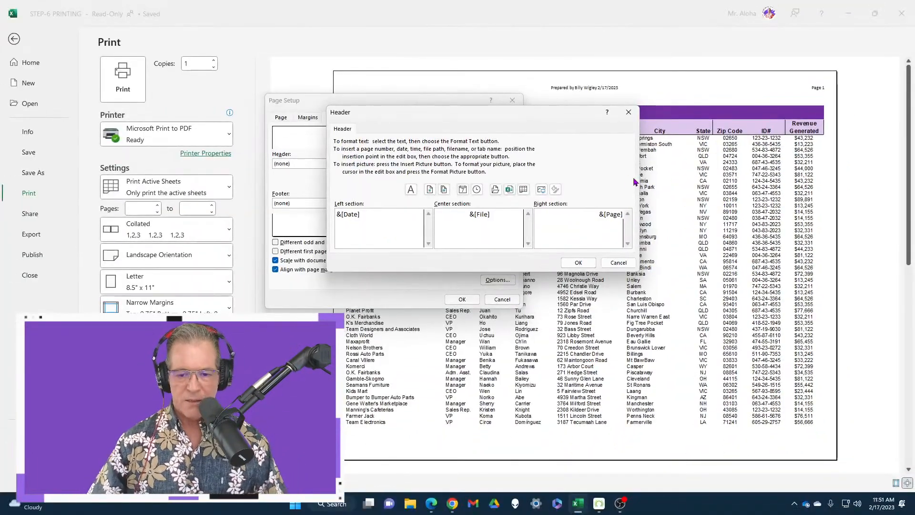
left_click(588, 265)
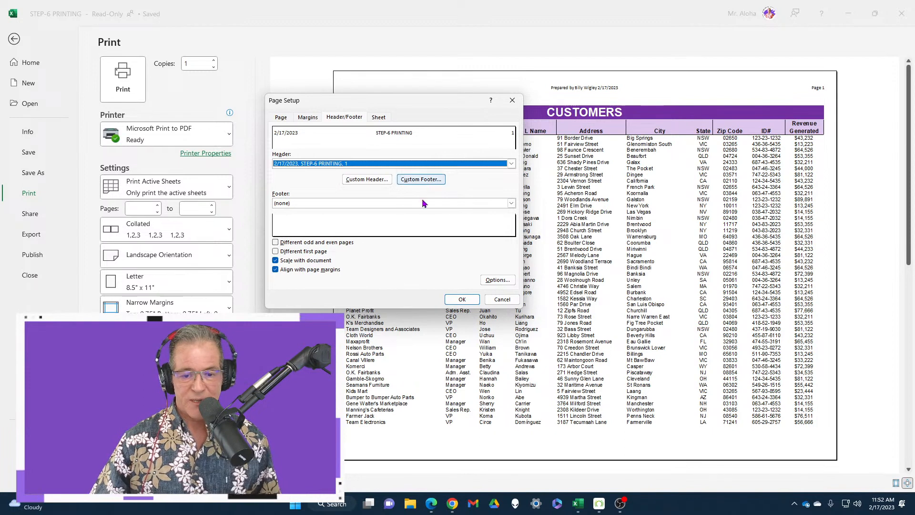
left_click(376, 181)
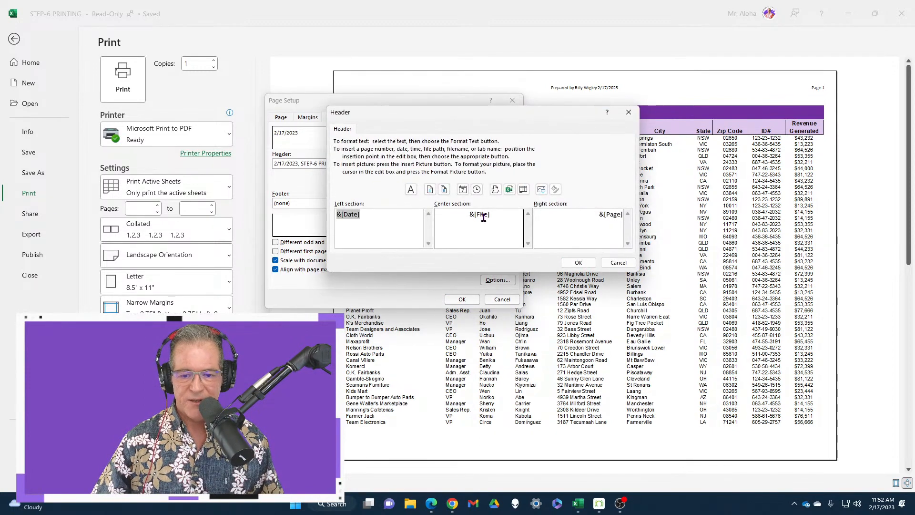
left_click(619, 263)
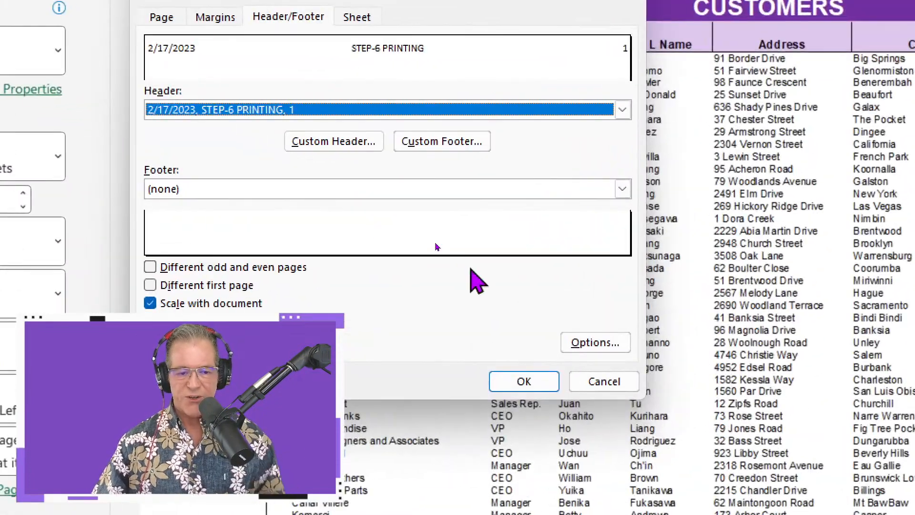
Apply the built-in page footer that combines "Prepared by" with the author's name, the date and the page number.
left_click(623, 188)
scroll(458, 239, "down", 3)
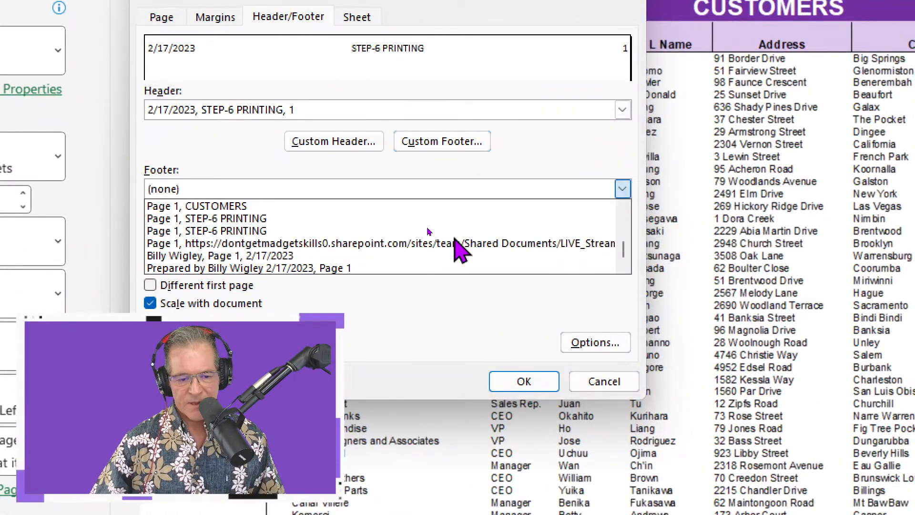
left_click(316, 268)
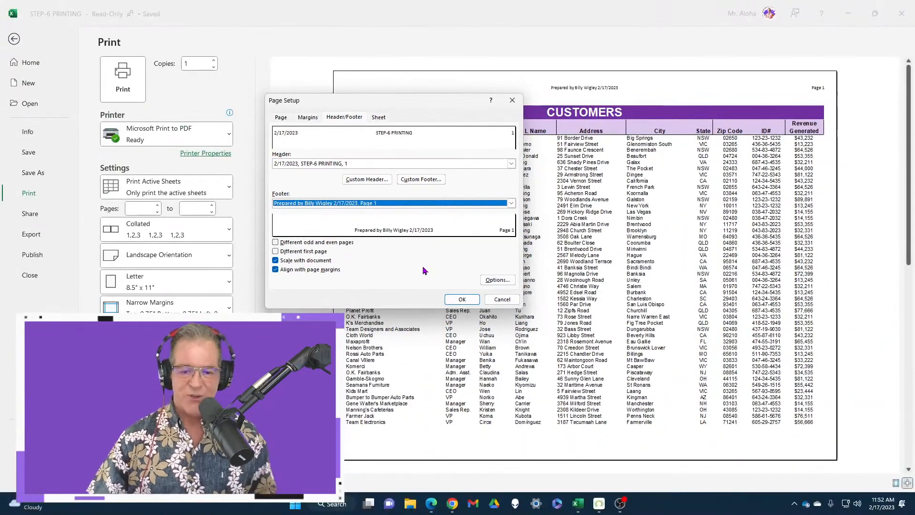
left_click(462, 300)
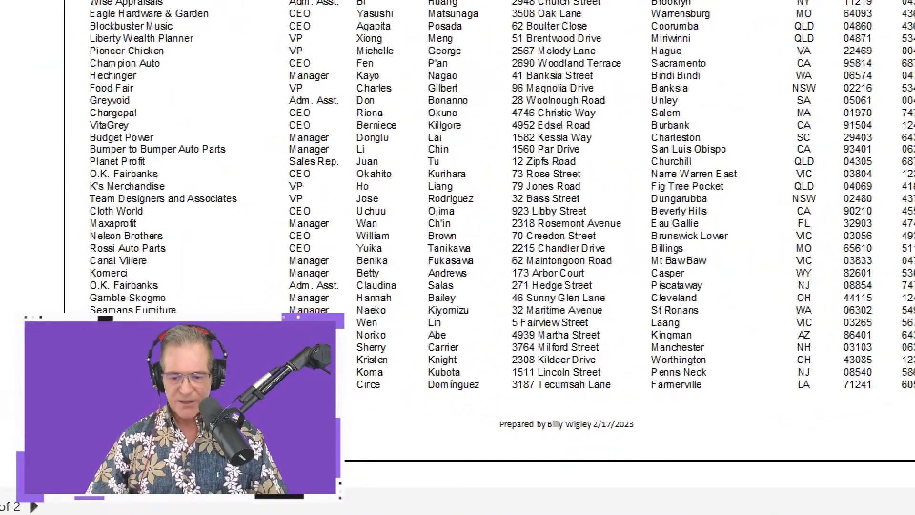
Page through both pages in the print preview to check the custom header and the footer.
left_click_drag(324, 276, 695, 392)
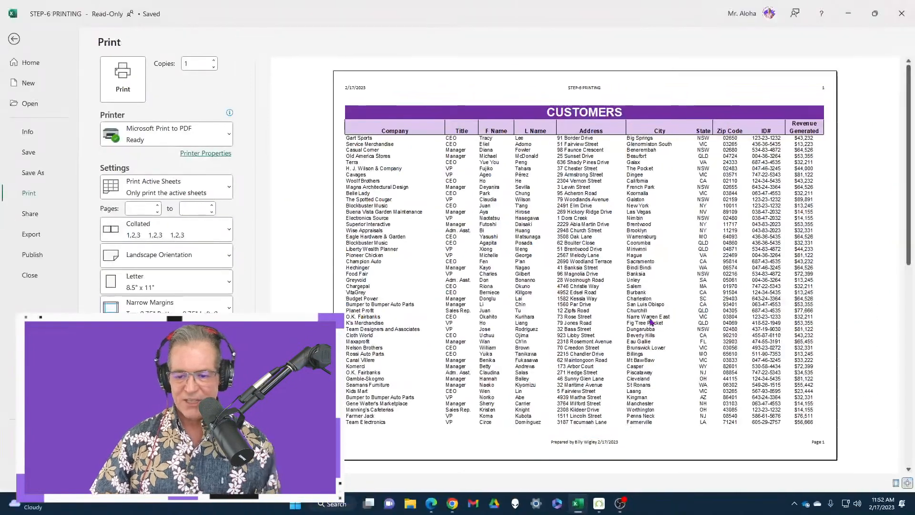
scroll(644, 270, "down", 1)
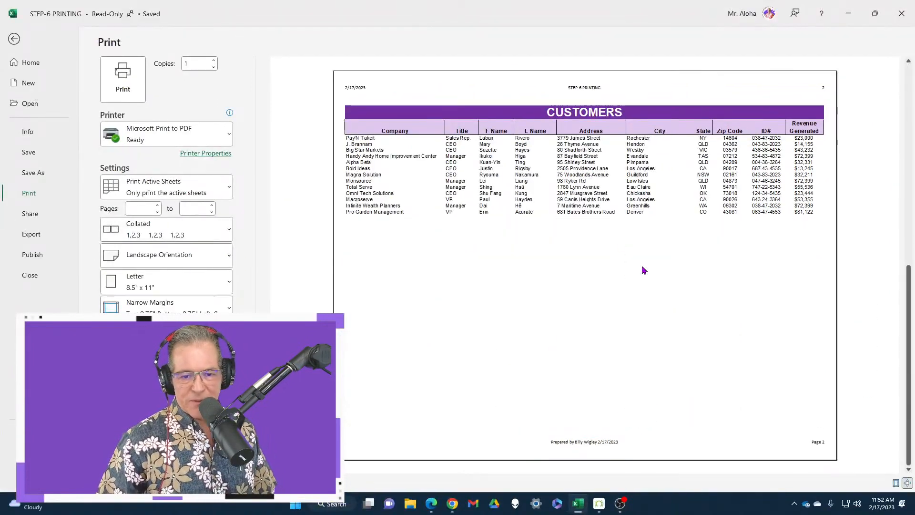
scroll(644, 270, "up", 1)
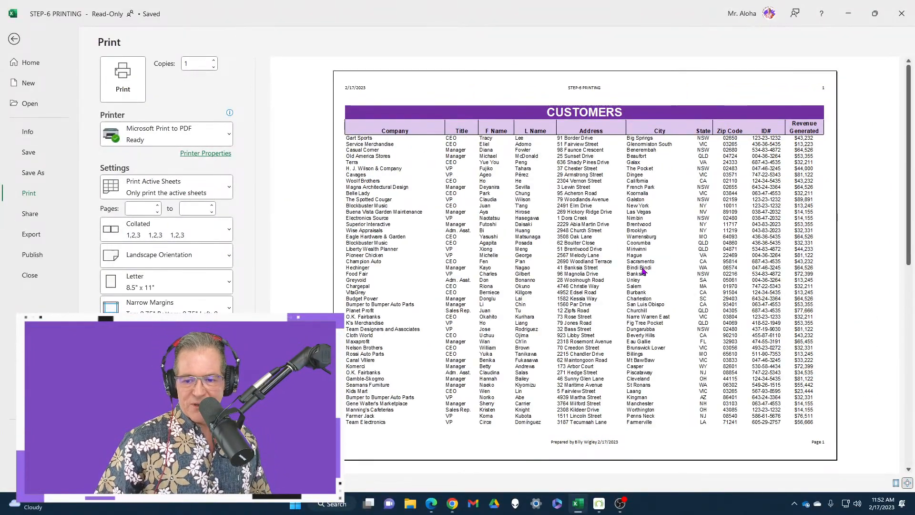
scroll(644, 271, "down", 1)
scroll(644, 273, "up", 1)
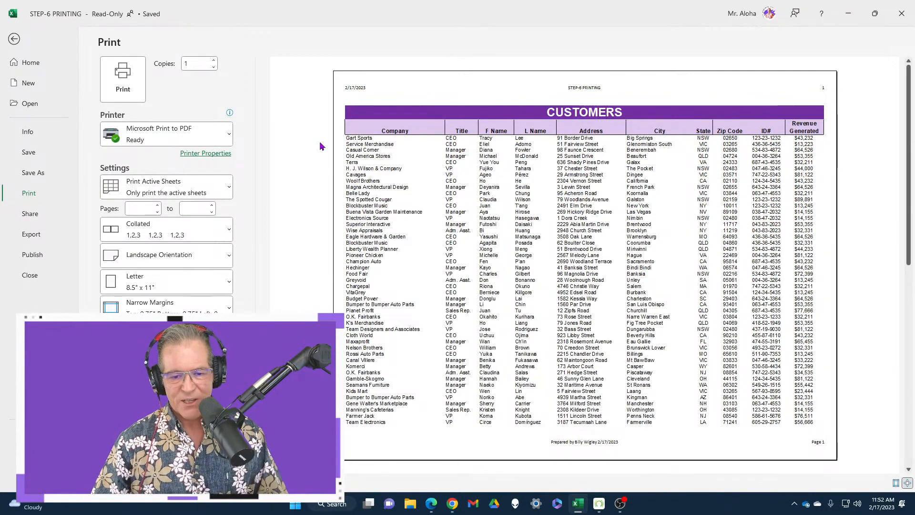
Close the STEP-6 PRINTING workbook without saving and open STEP-6 PRINTING-FINAL, dismissing its read-only notice.
left_click(910, 11)
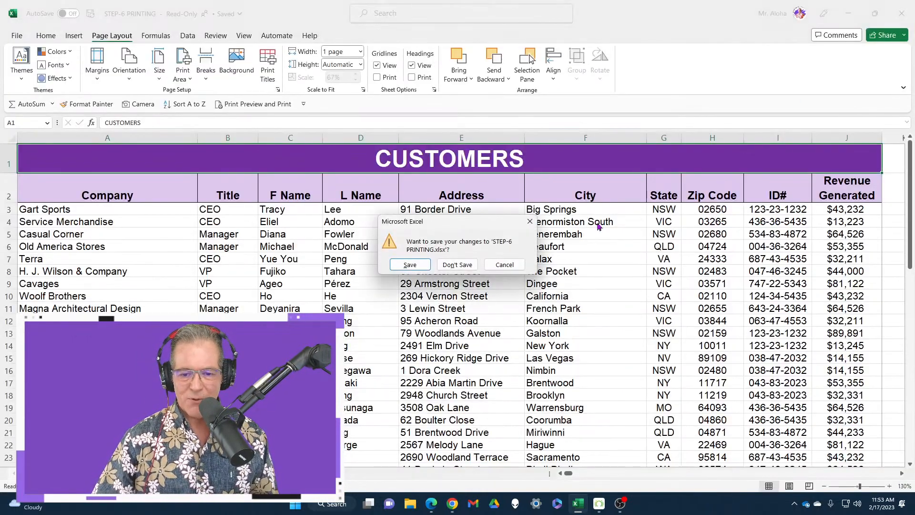
left_click(457, 264)
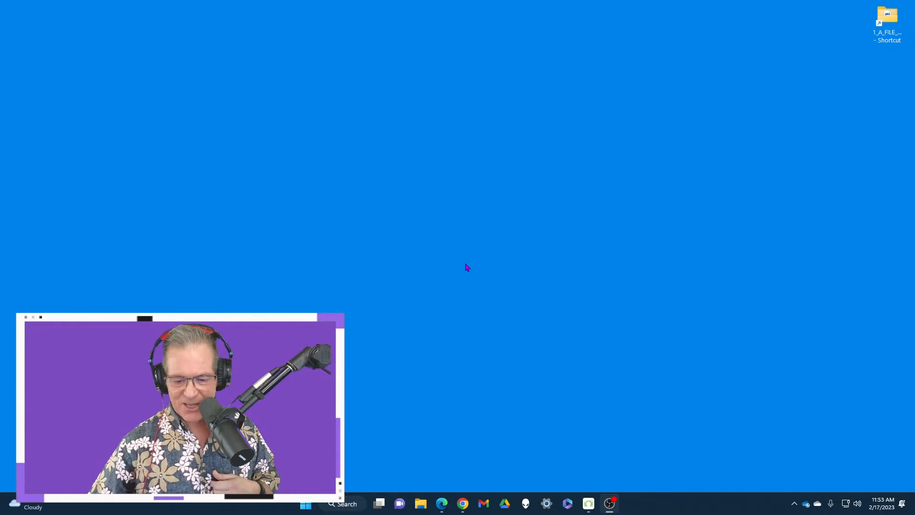
left_click(305, 506)
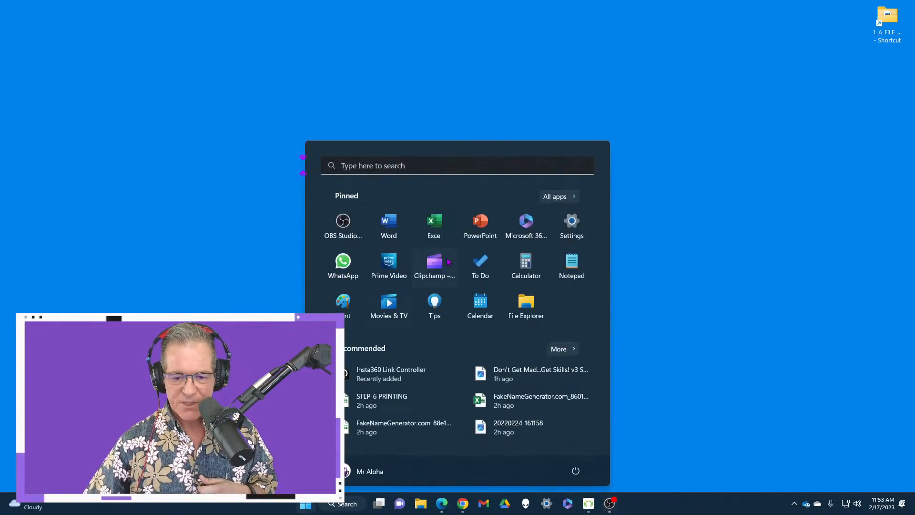
left_click(435, 219)
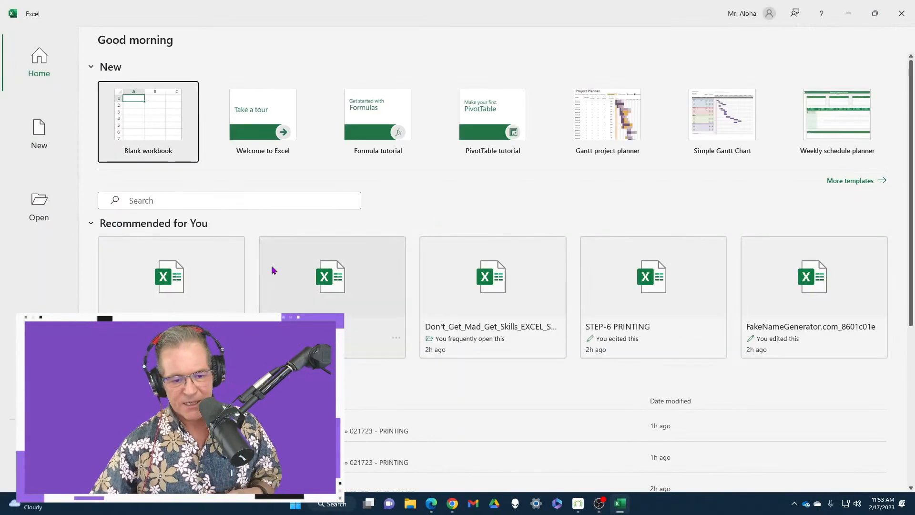
left_click(168, 290)
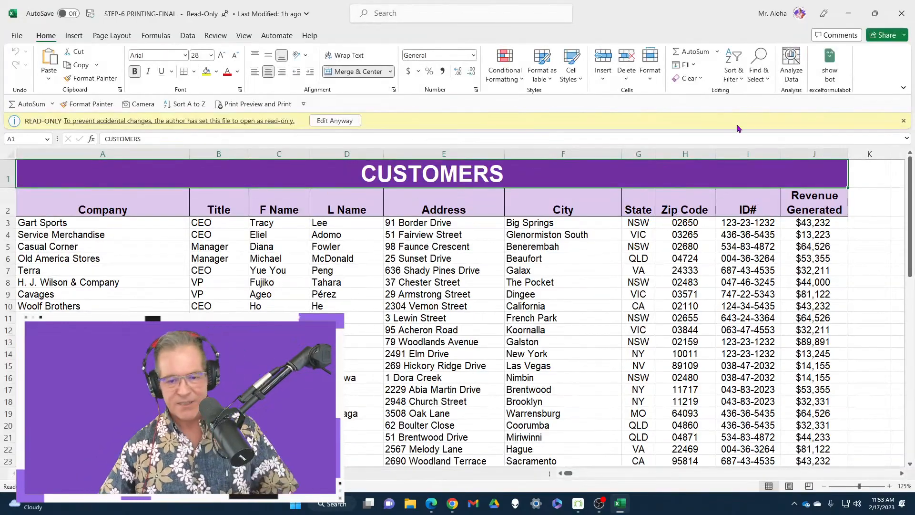
left_click(902, 123)
Look through the customer list in STEP-6 PRINTING-FINAL and examine its pages in the print preview.
scroll(410, 291, "down", 20)
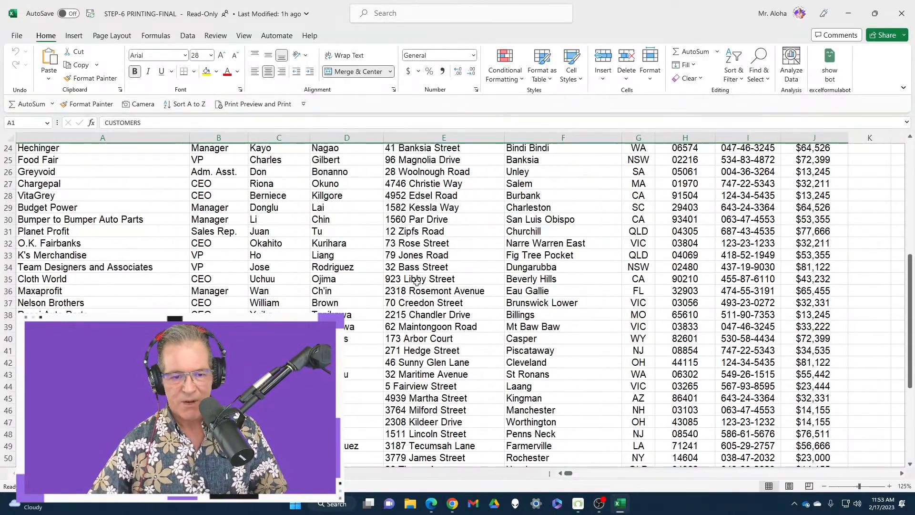
scroll(410, 291, "up", 15)
scroll(410, 291, "up", 5)
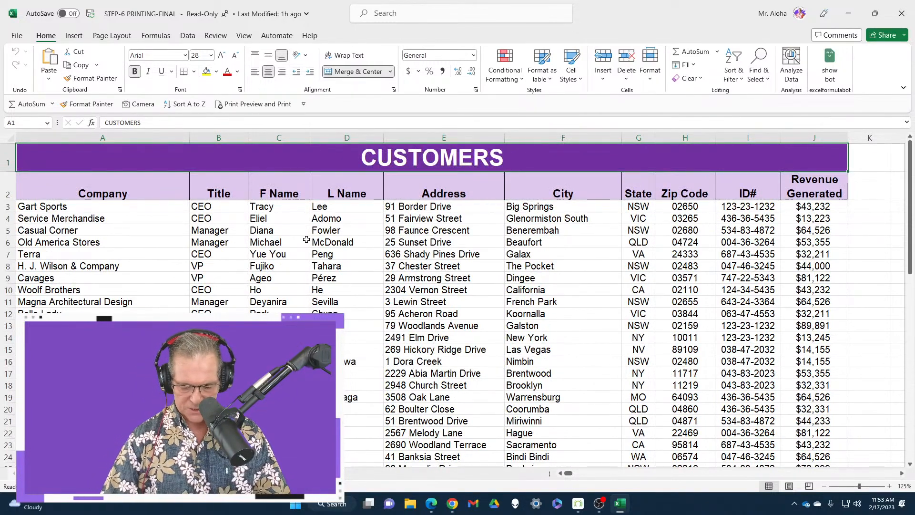
key("ctrl+p")
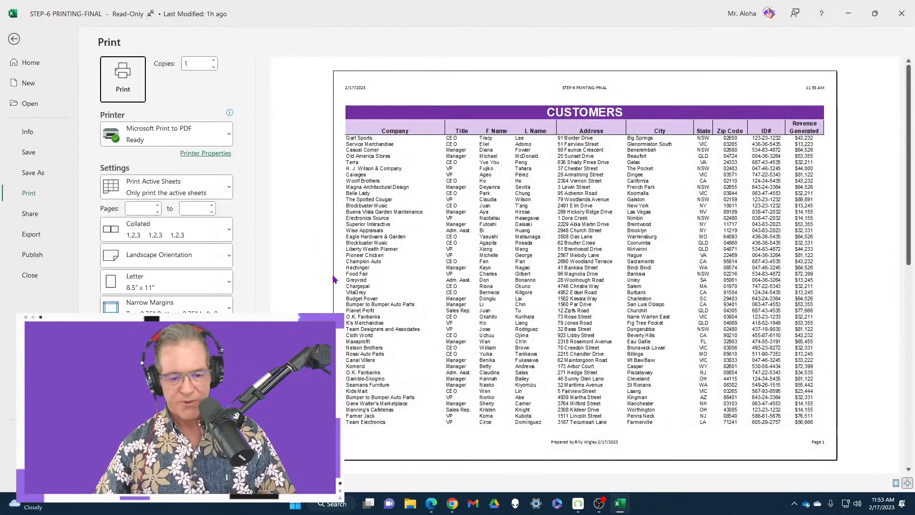
scroll(552, 225, "down", 1)
scroll(809, 58, "up", 1)
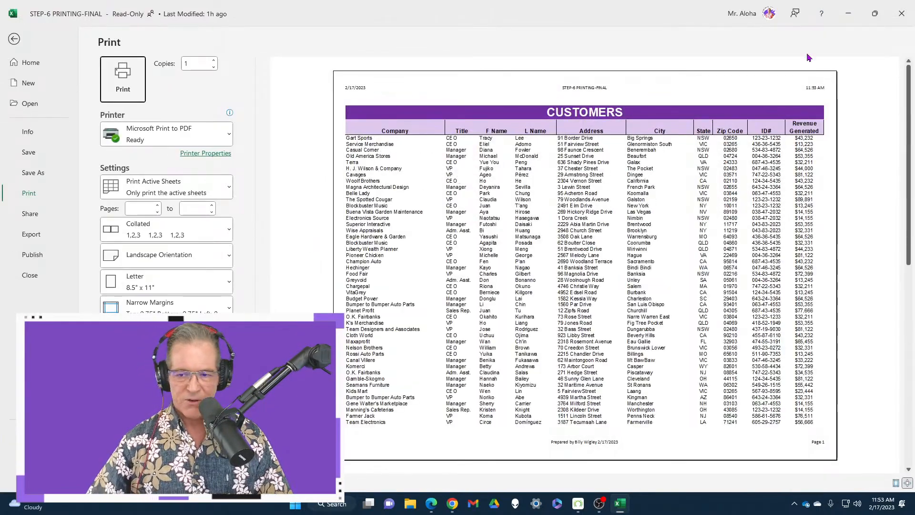
Close STEP-6 PRINTING-FINAL and reopen the STEP-6 PRINTING workbook, dismissing its read-only notice.
left_click(907, 26)
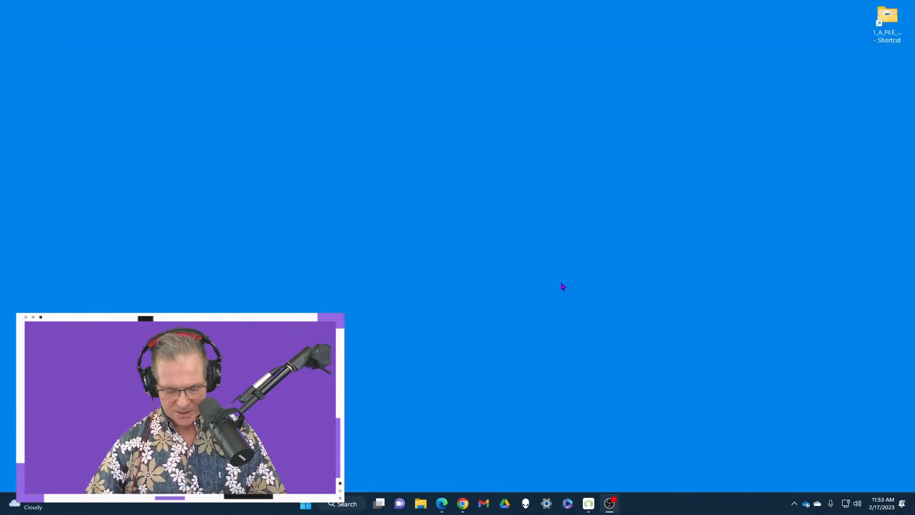
left_click(309, 505)
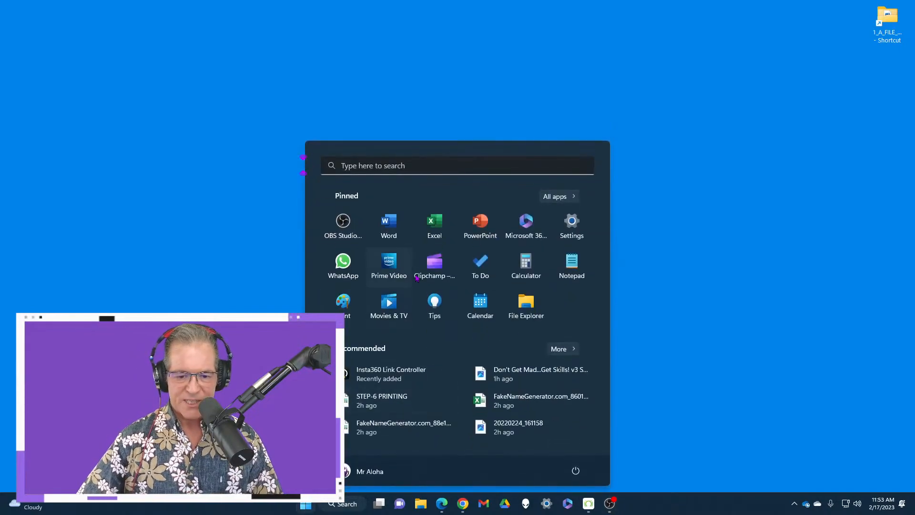
left_click(446, 232)
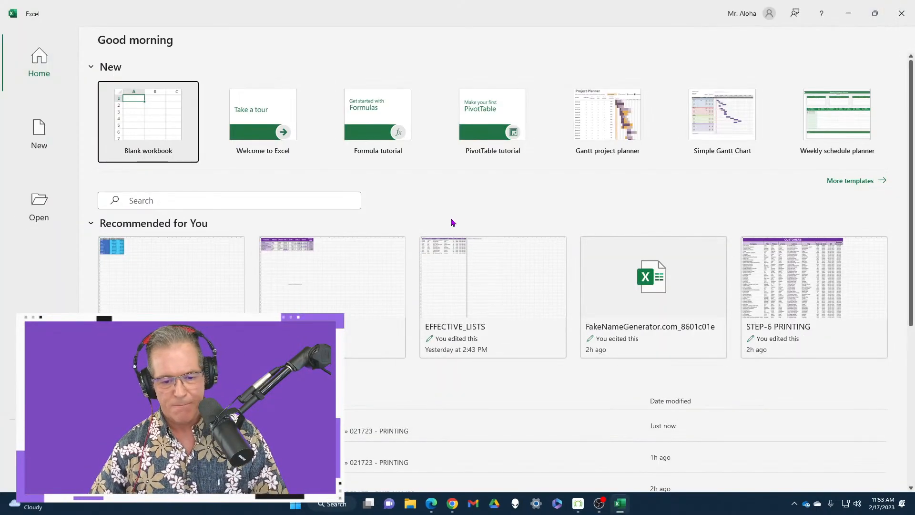
scroll(249, 273, "down", 1)
left_click(419, 413)
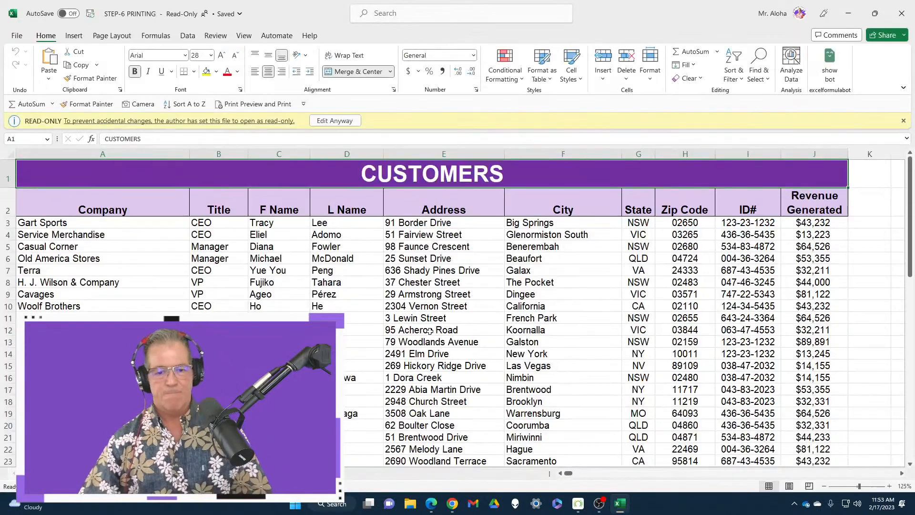
left_click(903, 121)
scroll(397, 252, "down", 8)
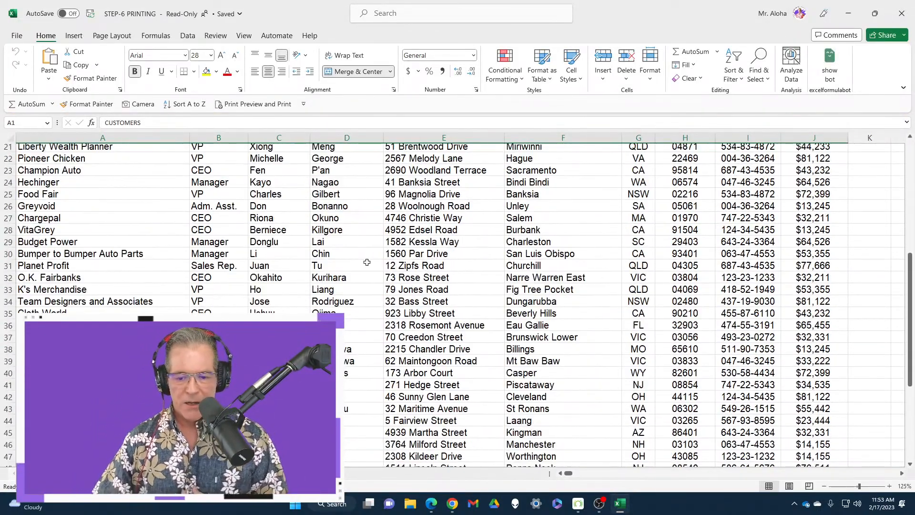
scroll(368, 263, "up", 8)
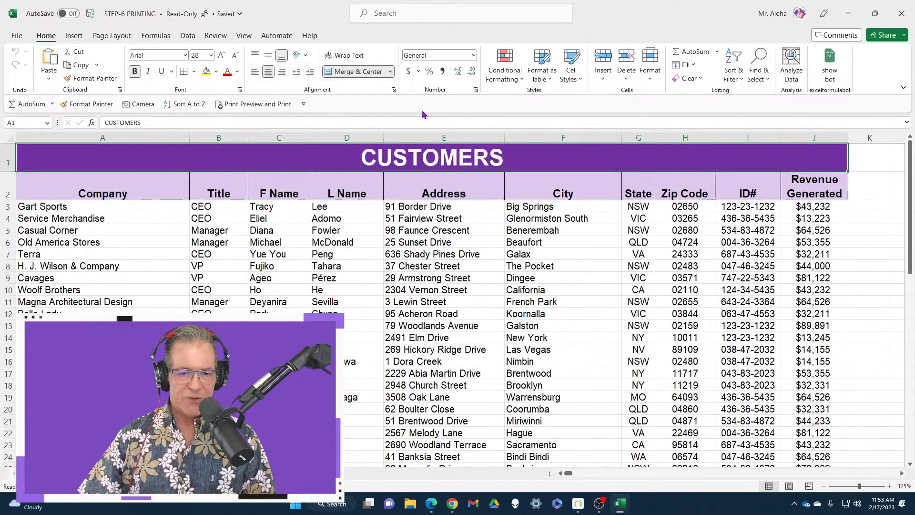
Shrink the workbook window, move it on the desktop to expose the view controls, and maximize it again.
left_click(875, 13)
left_click_drag(497, 37, 479, 16)
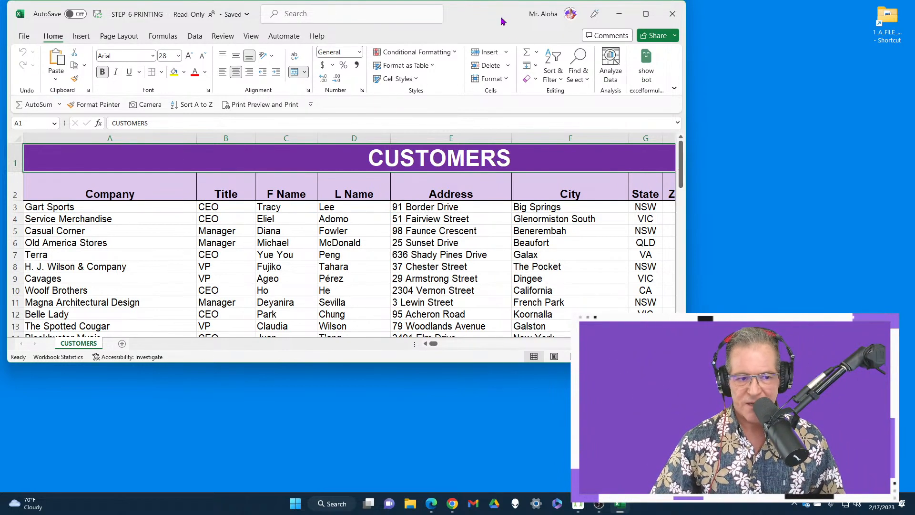
left_click_drag(482, 19, 453, 14)
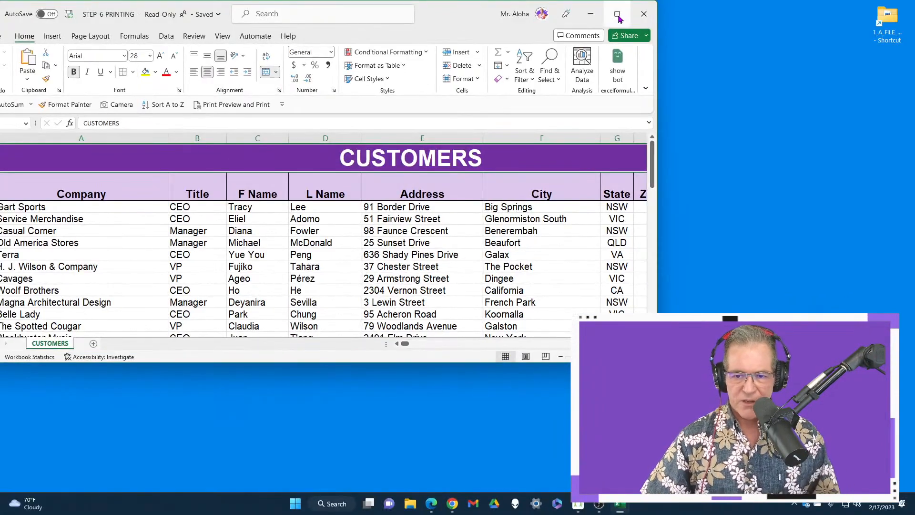
left_click(618, 15)
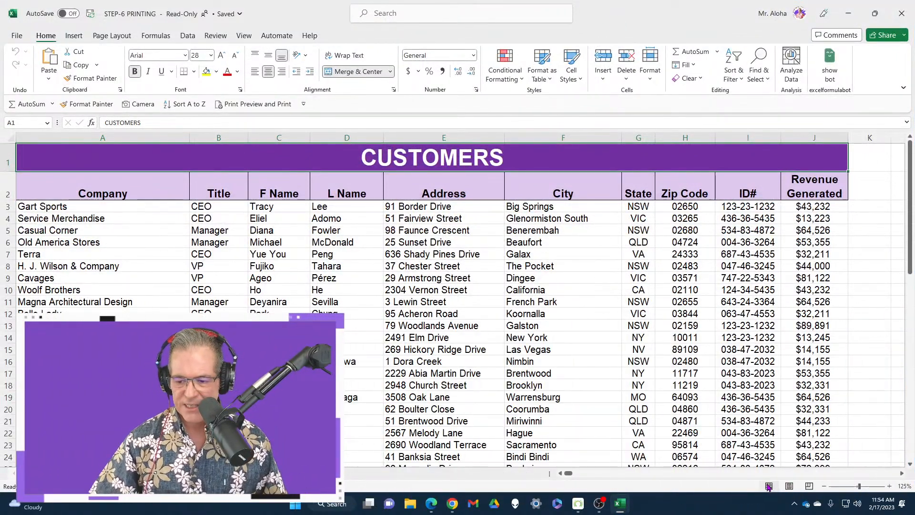
Switch the CUSTOMERS sheet to Page Layout view and collapse the ribbon to look through its pages.
left_click(789, 488)
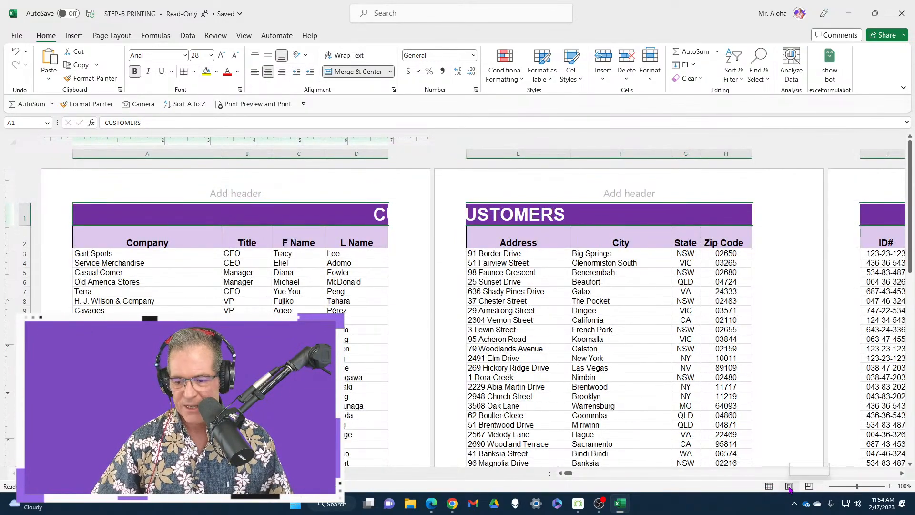
scroll(690, 271, "down", 8)
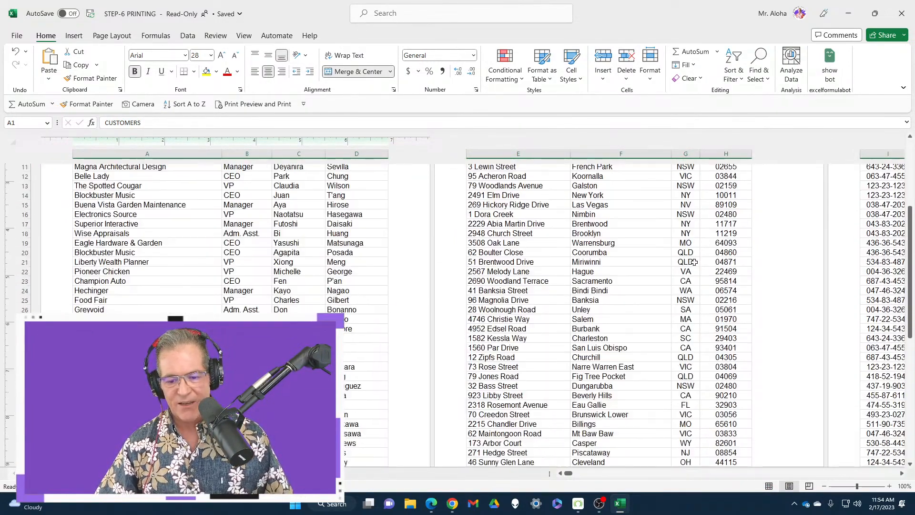
double_click(44, 38)
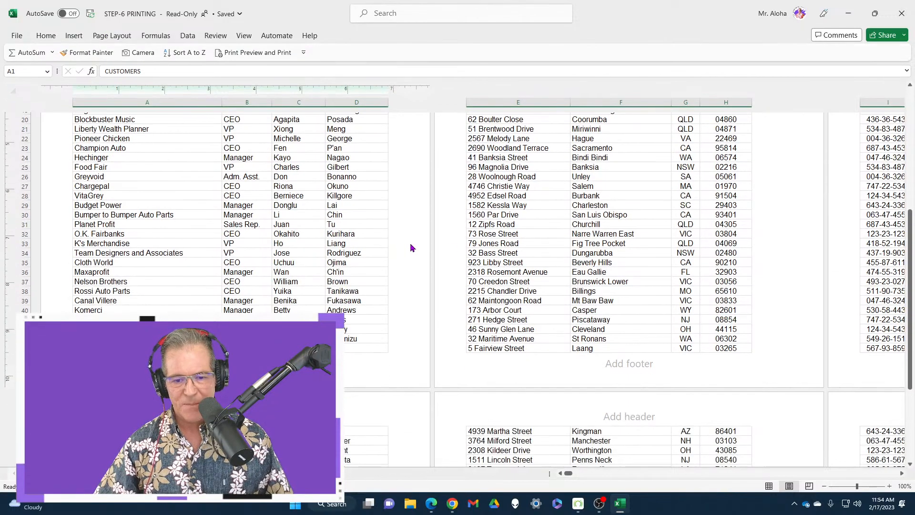
scroll(452, 246, "down", 6)
scroll(517, 262, "up", 12)
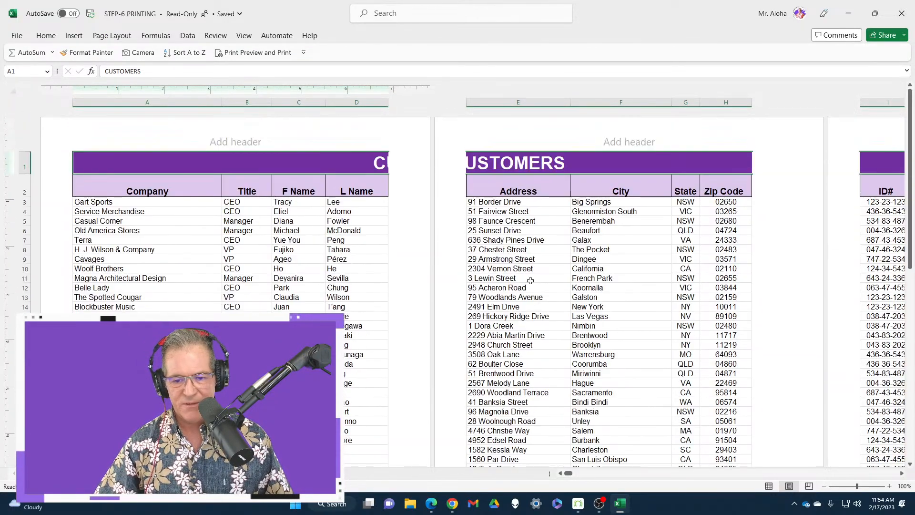
mouse_move(571, 476)
left_mouse_down()
mouse_move(579, 476)
mouse_move(567, 477)
left_mouse_up()
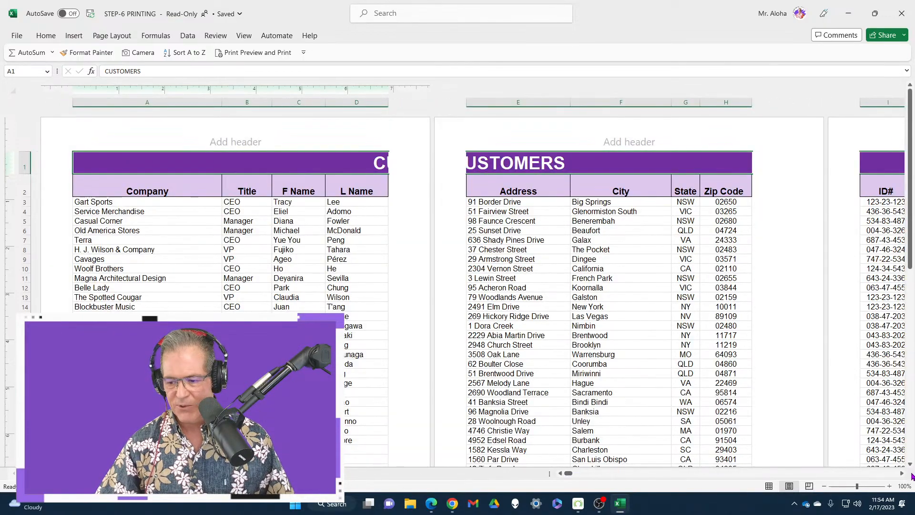
Look over the remaining pages of the customer list and switch the sheet to Page Break Preview.
left_click(901, 474)
left_click(901, 475)
scroll(653, 358, "down", 13)
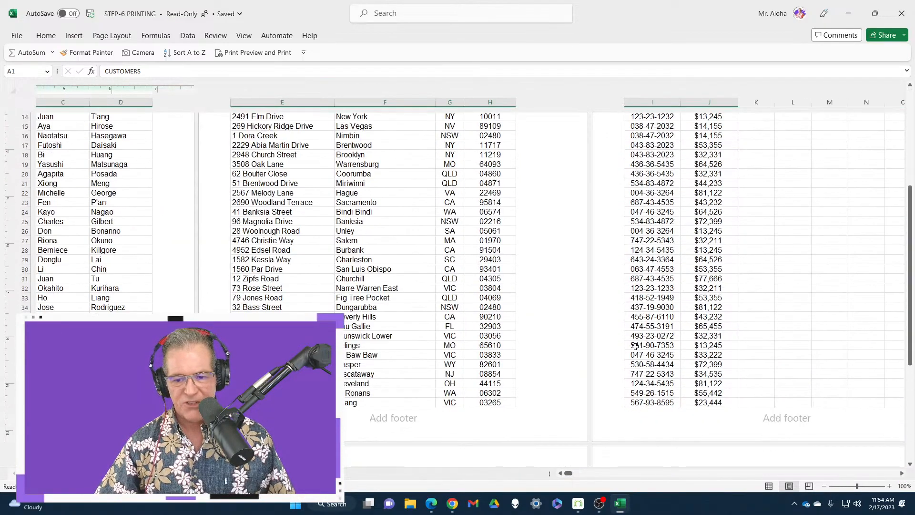
scroll(634, 472, "down", 3)
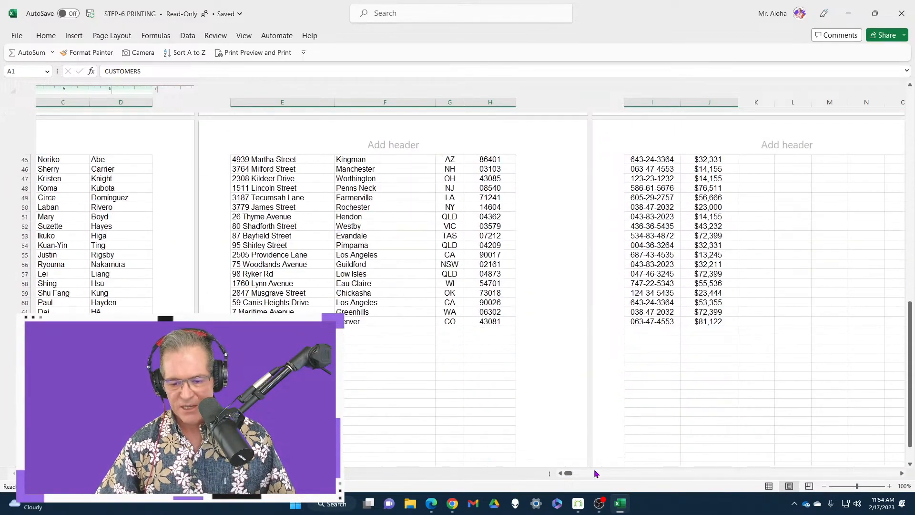
left_click(562, 474)
left_click(562, 474)
scroll(546, 282, "up", 17)
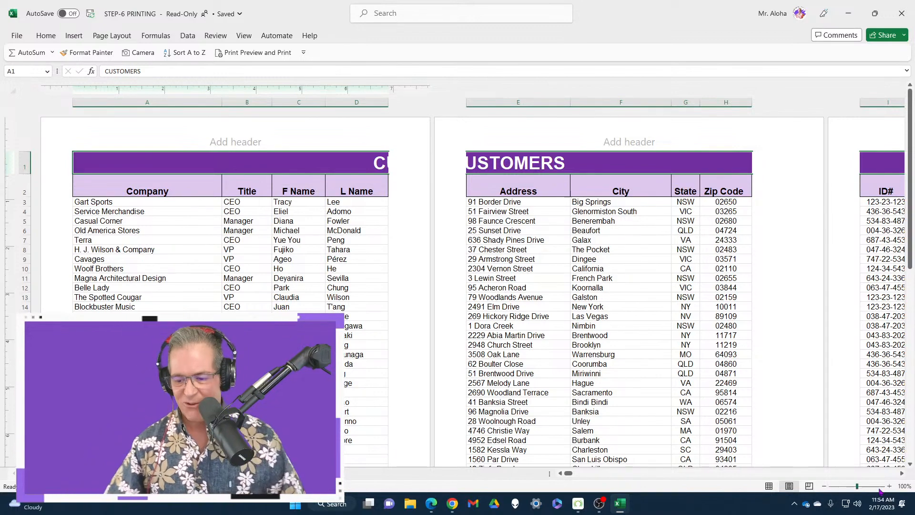
left_click(810, 486)
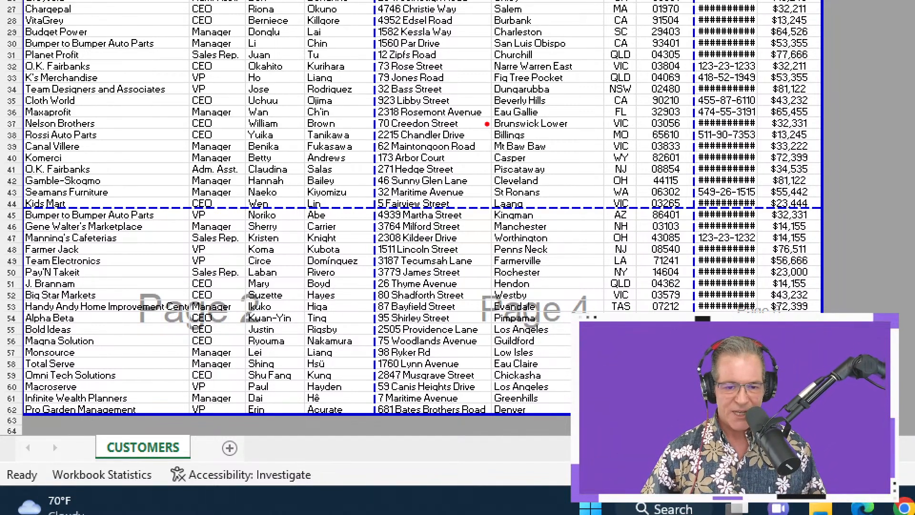
left_click_drag(397, 100, 513, 102)
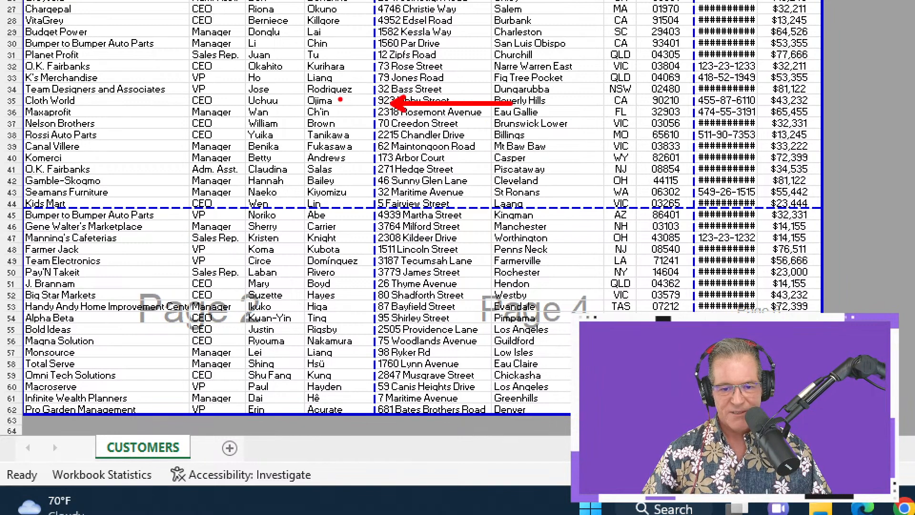
left_click_drag(347, 99, 227, 104)
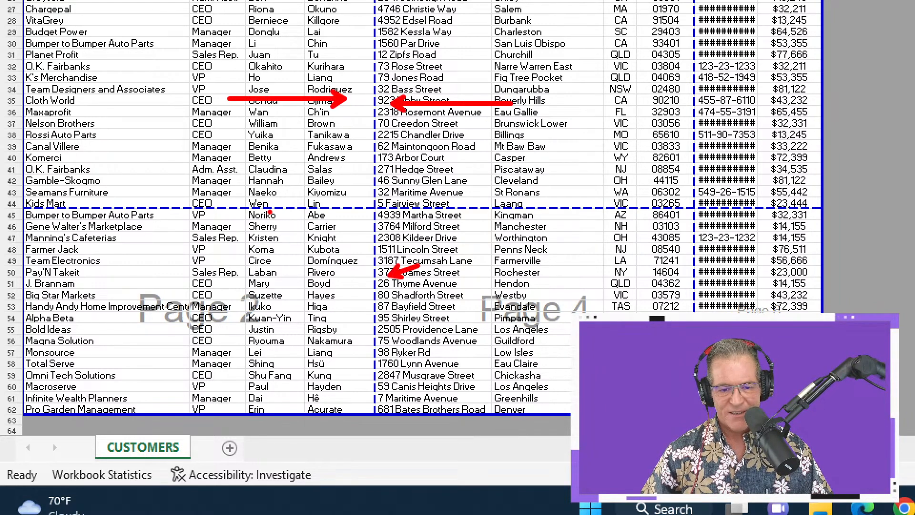
left_click_drag(298, 225, 294, 308)
key("Escape")
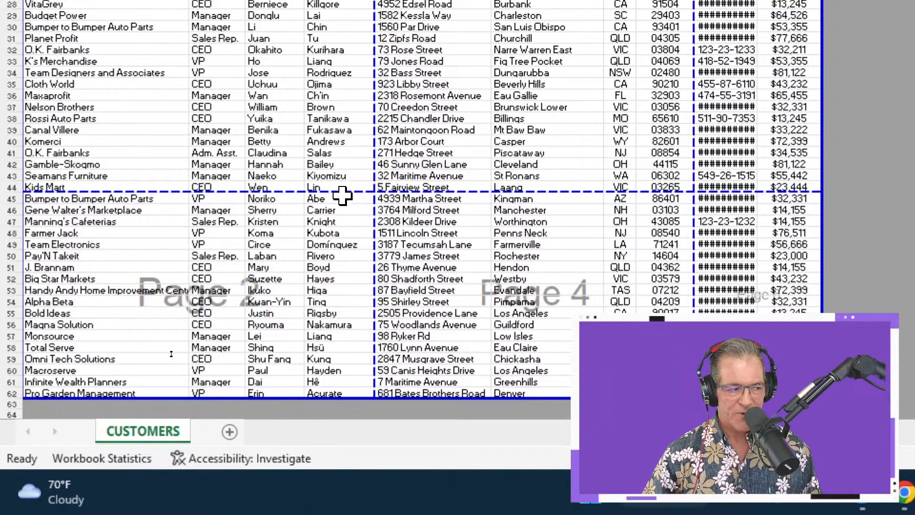
Move the horizontal page break down past the last customer row 62 and check the resulting pages in the print preview.
left_click_drag(342, 191, 346, 207)
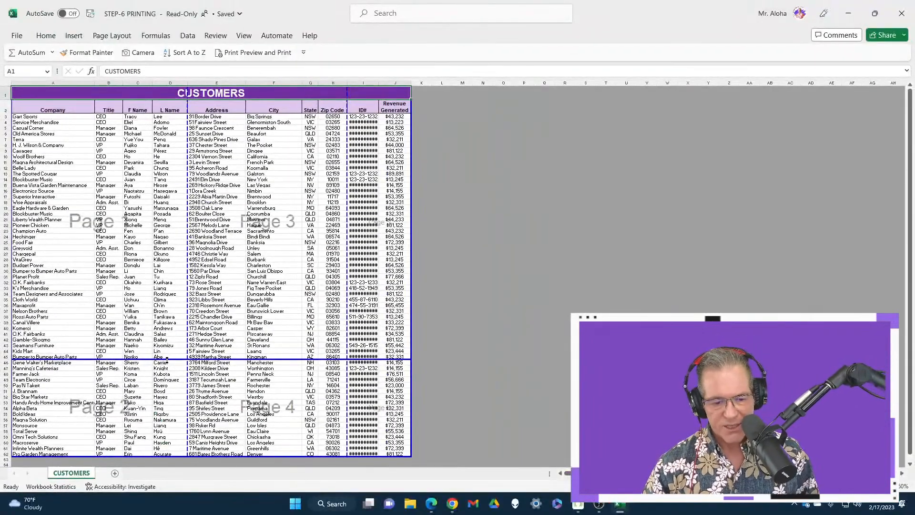
left_click_drag(166, 360, 168, 454)
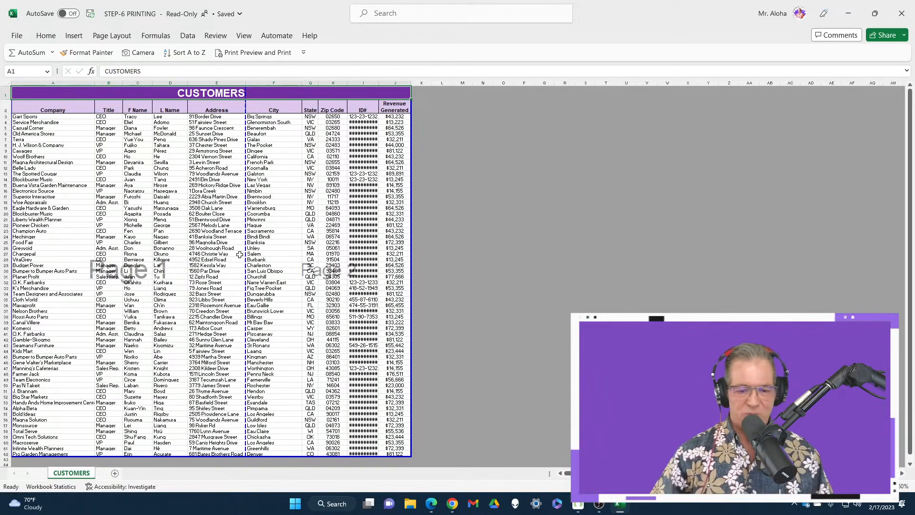
key("ctrl+p")
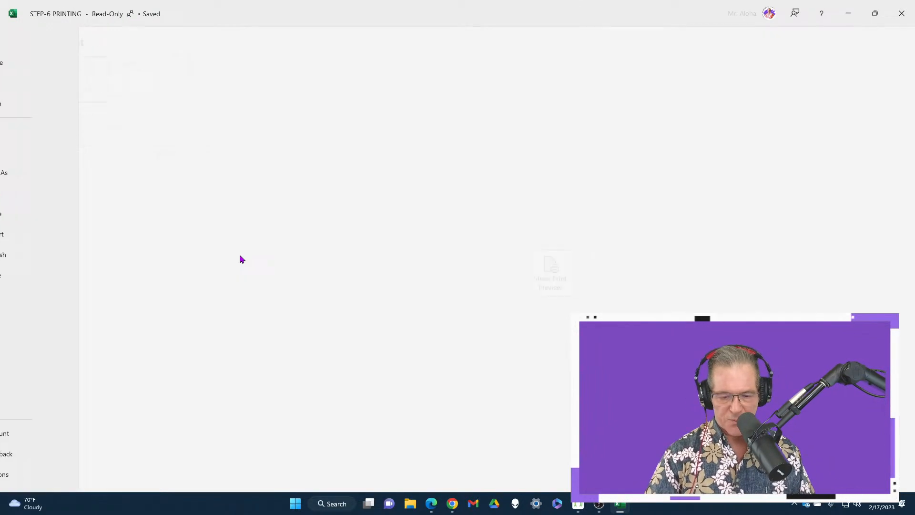
left_click(584, 268)
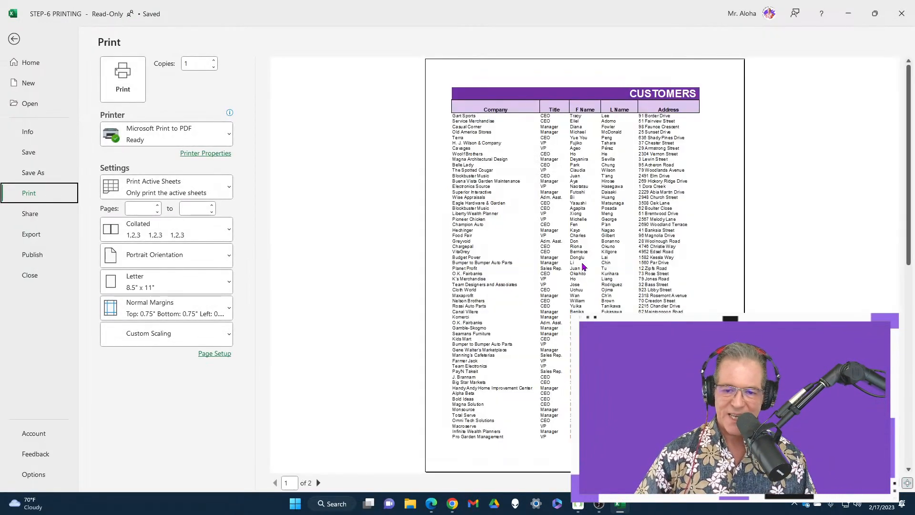
scroll(605, 247, "down", 1)
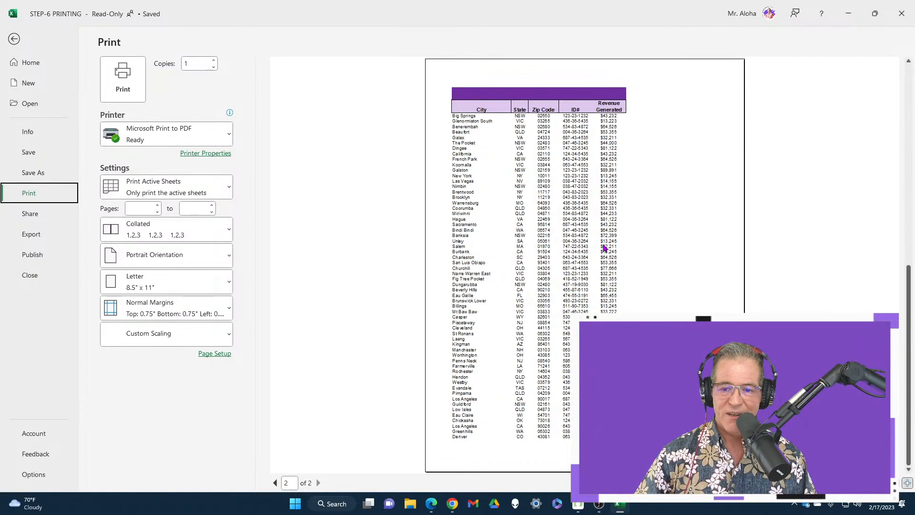
scroll(605, 247, "up", 1)
scroll(604, 247, "down", 1)
scroll(604, 247, "up", 1)
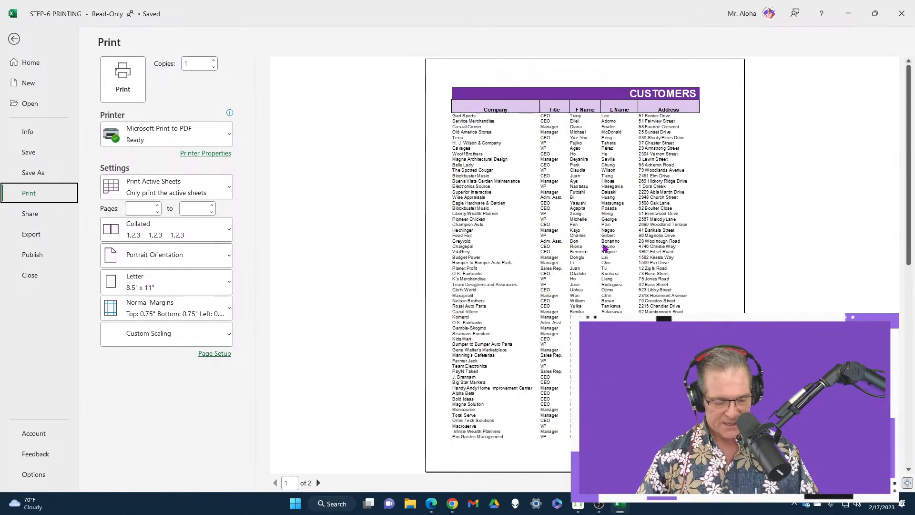
key("Escape")
Move the vertical page break out past the Revenue Generated column and check the result in the print preview.
left_click_drag(245, 266, 420, 252)
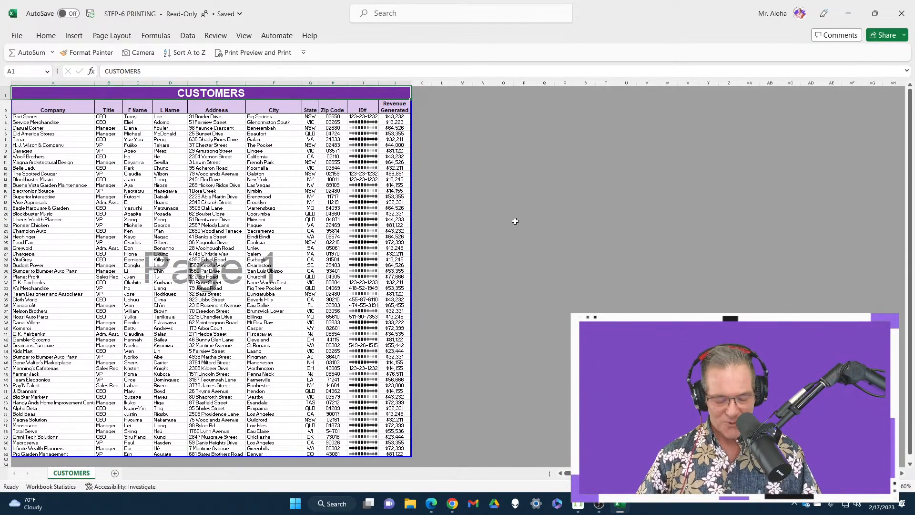
key("ctrl+p")
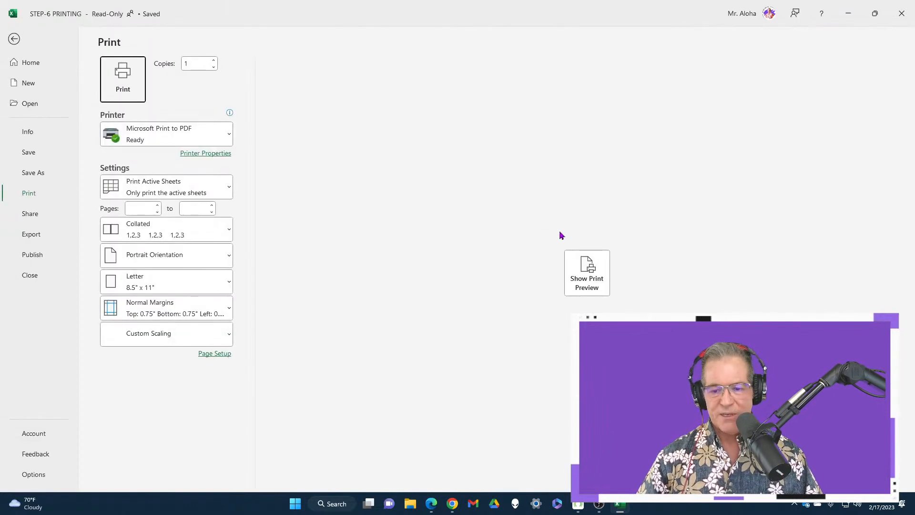
left_click(596, 281)
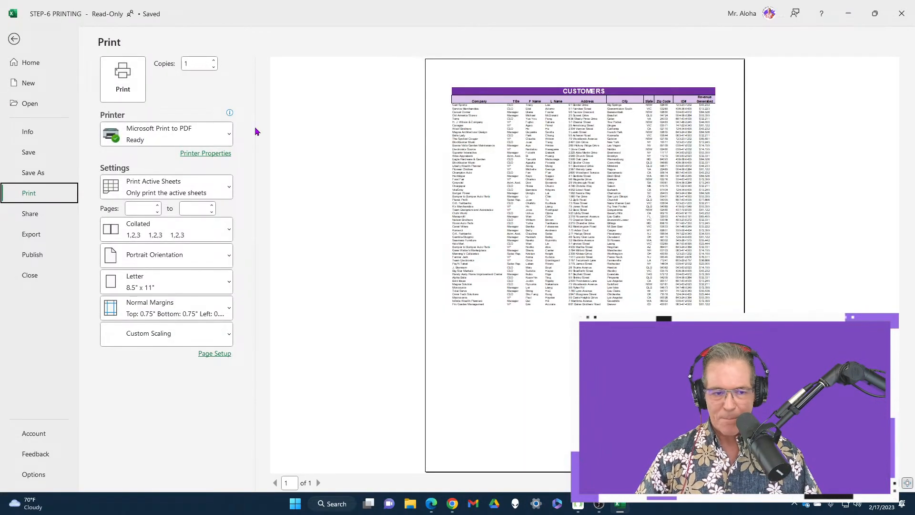
key("Escape")
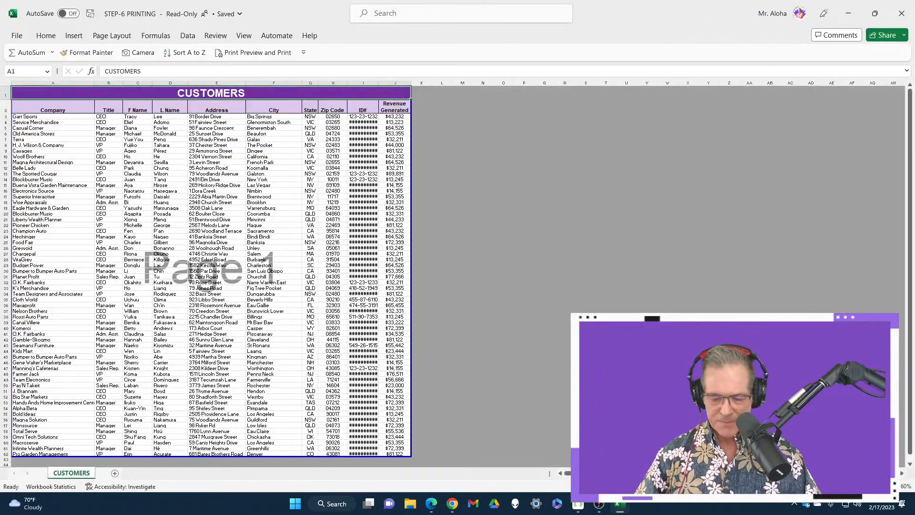
Restore and re-maximize the workbook window, and examine the one-page customer list in the print preview.
left_click(875, 13)
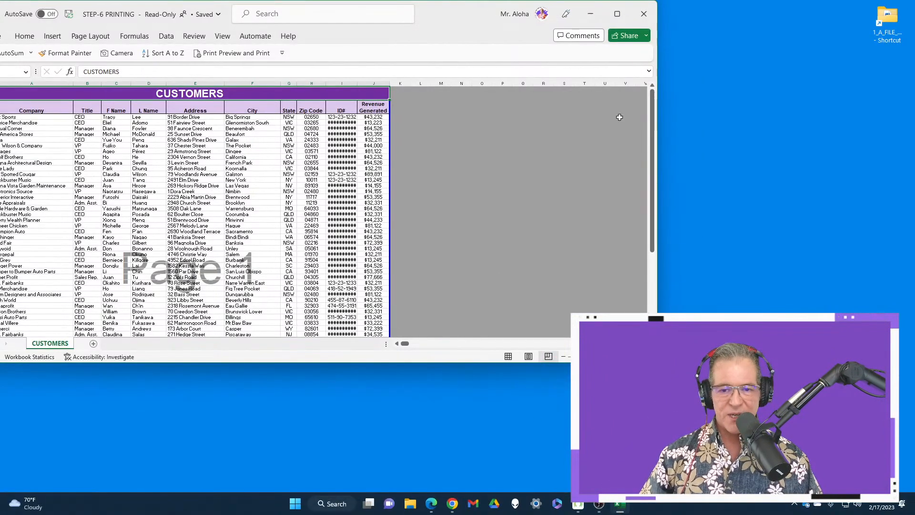
left_click(618, 14)
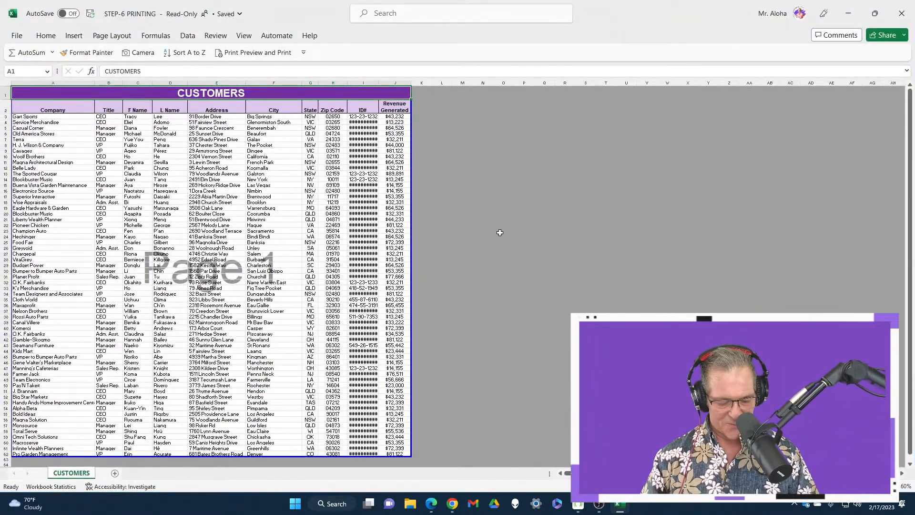
key("ctrl+p")
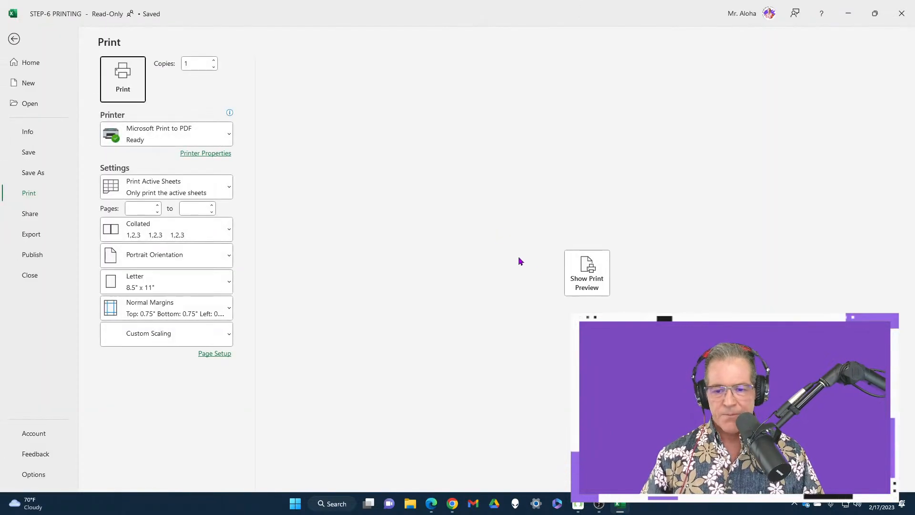
left_click(588, 269)
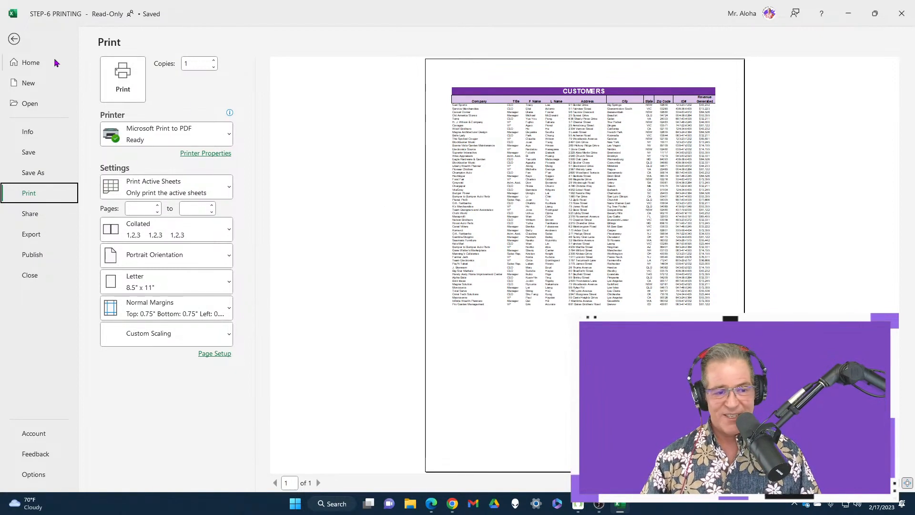
left_click(14, 39)
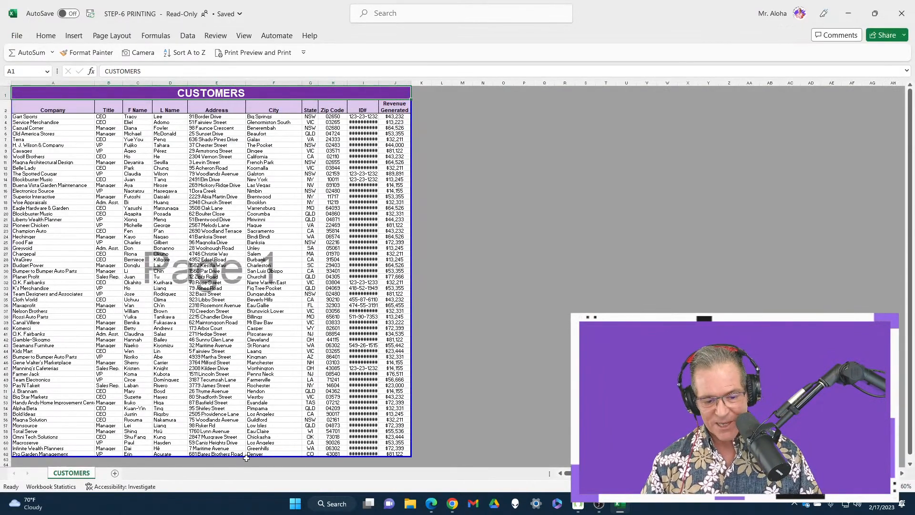
Shrink the print area to end at row 30 and undo that change.
left_click_drag(241, 456, 225, 273)
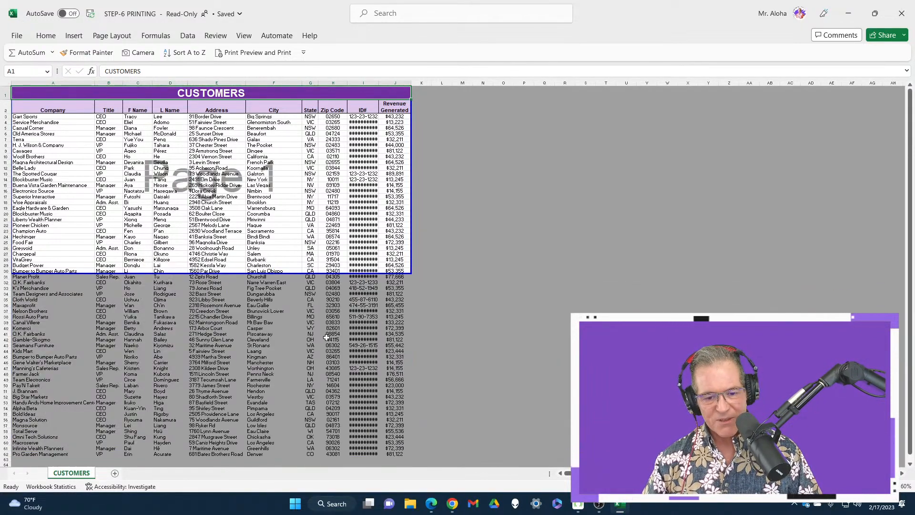
key("ctrl+z")
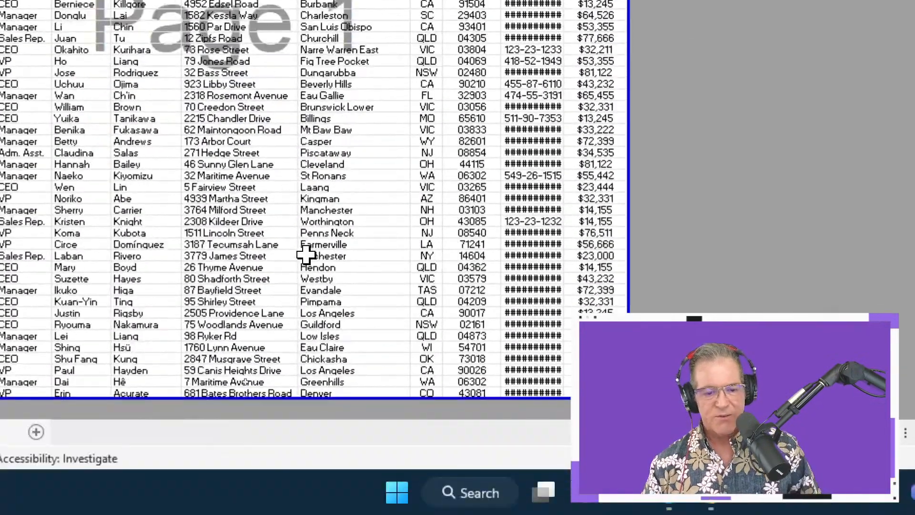
Insert a page break at cell E45 and move its vertical break out past the Revenue Generated column.
right_click(234, 358)
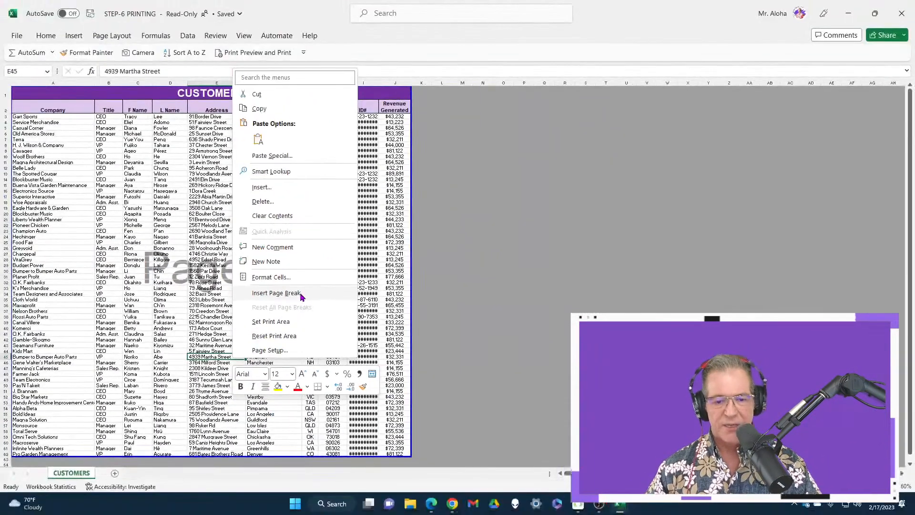
left_click(361, 172)
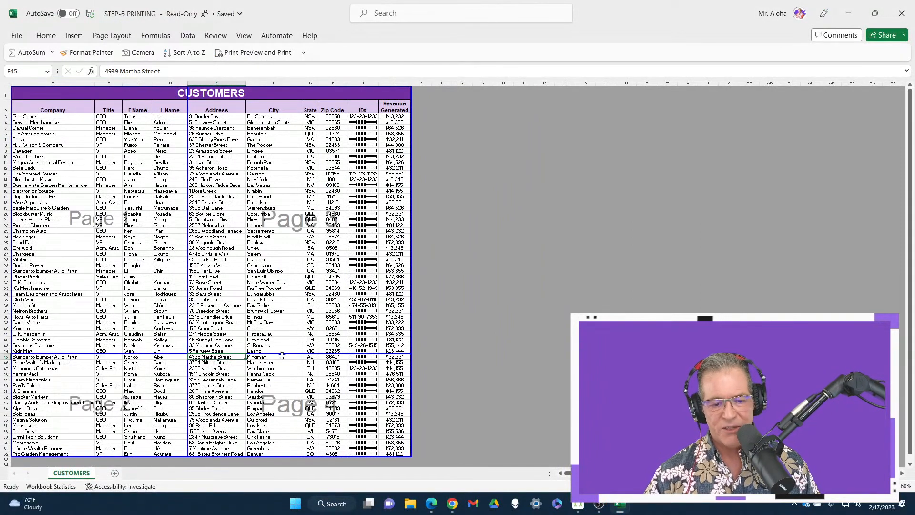
left_click_drag(185, 297, 248, 278)
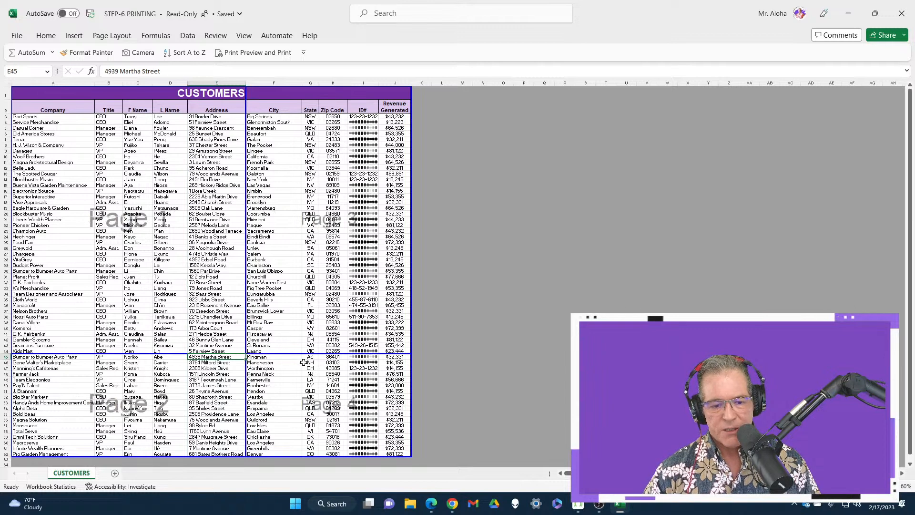
left_click_drag(246, 260, 412, 248)
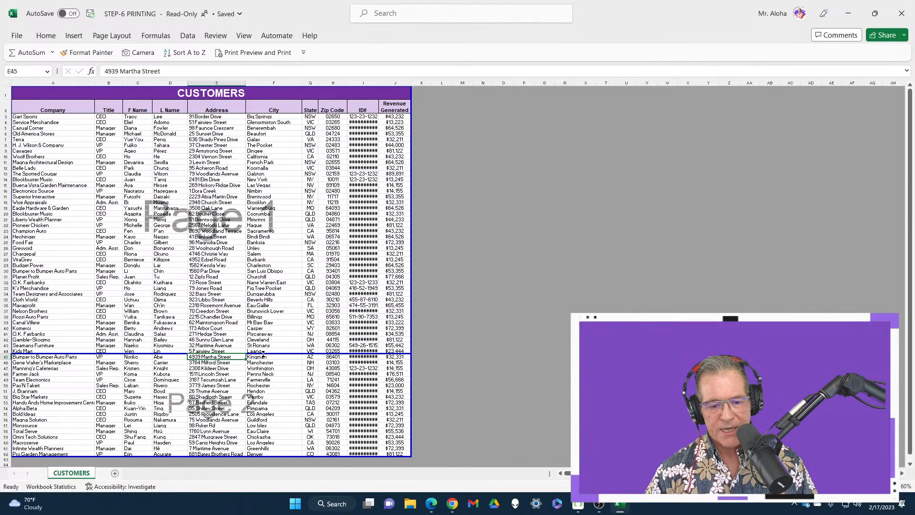
Move the horizontal page break up to just below row 31 and check both pages in the print preview.
left_click_drag(263, 354, 266, 279)
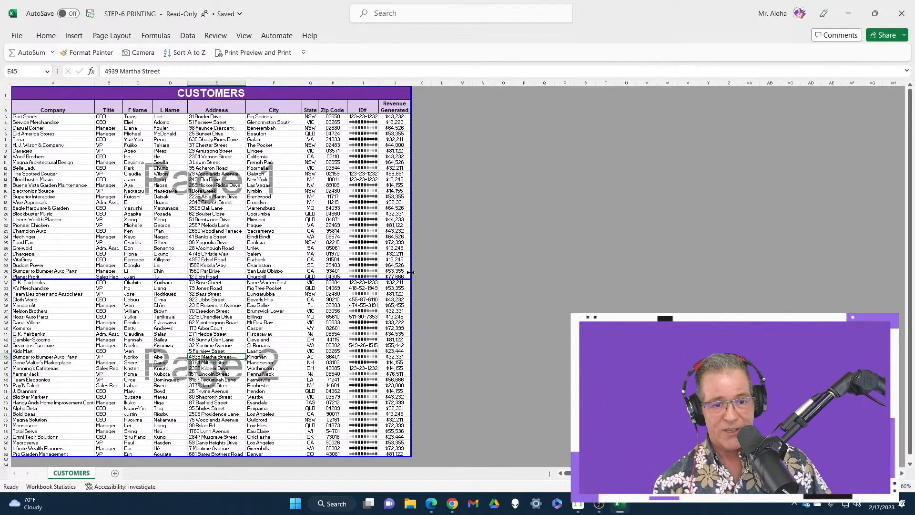
key("ctrl+p")
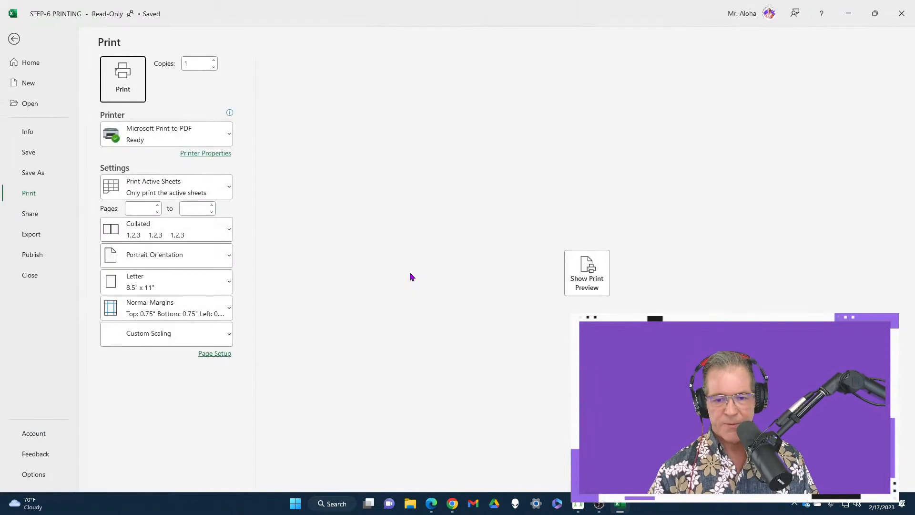
left_click(600, 283)
scroll(550, 237, "down", 2)
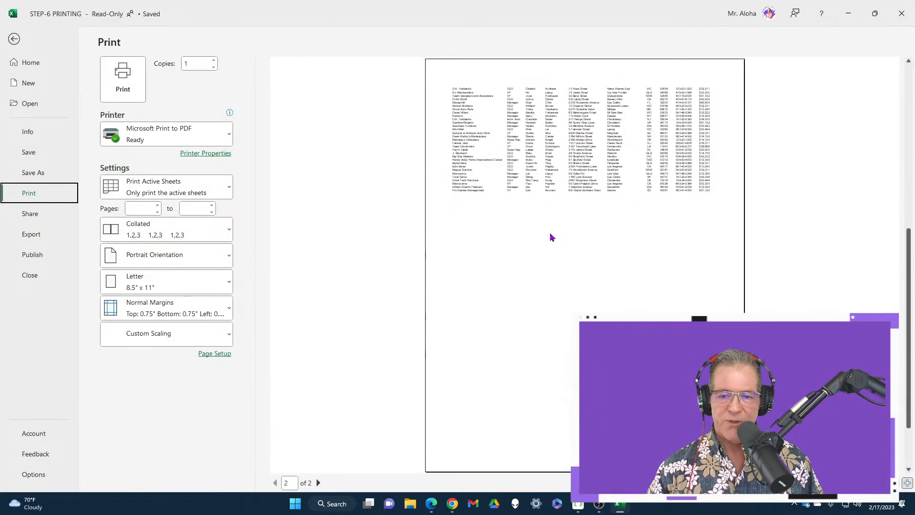
scroll(550, 237, "up", 2)
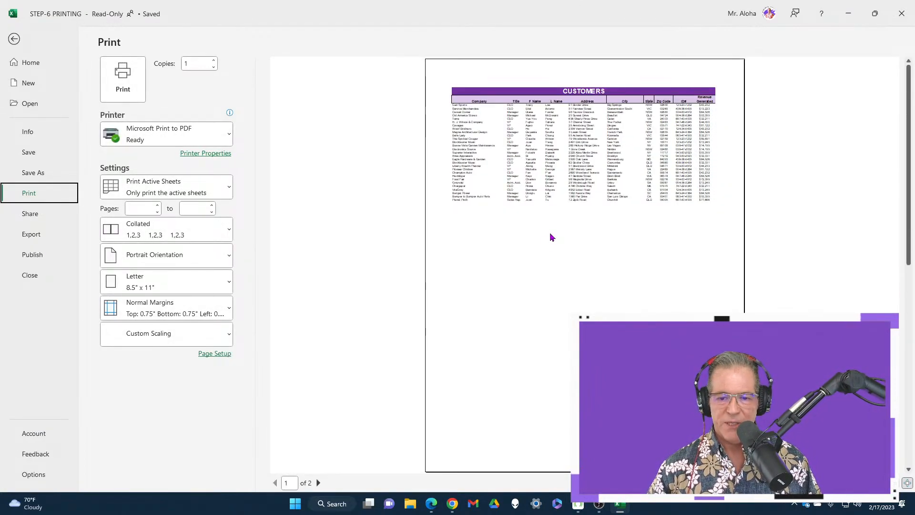
Change the printout to Landscape Orientation.
left_click(190, 259)
left_click(189, 310)
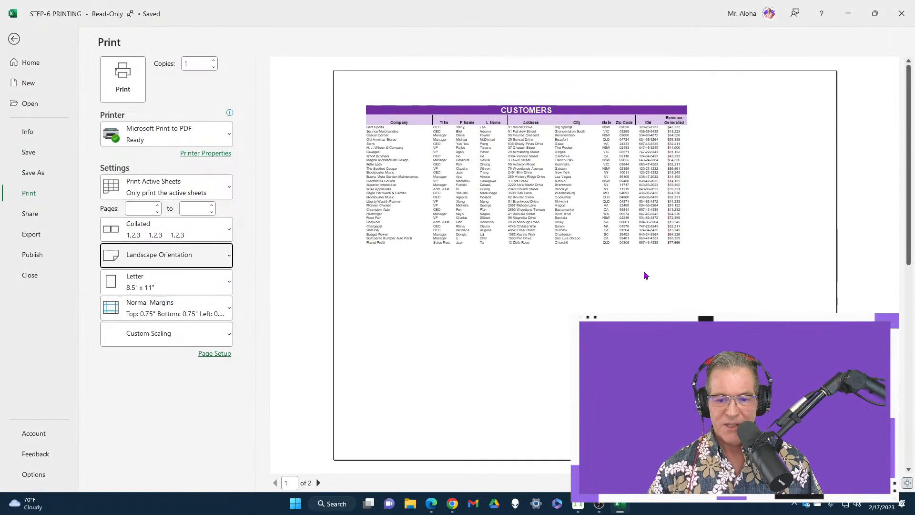
Set the print scaling to Fit All Columns on One Page.
left_click(231, 354)
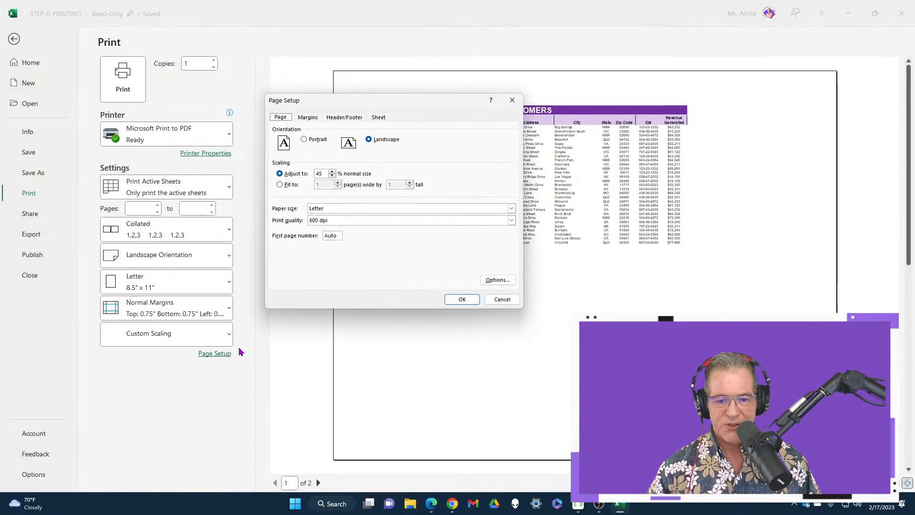
left_click(502, 300)
left_click(180, 336)
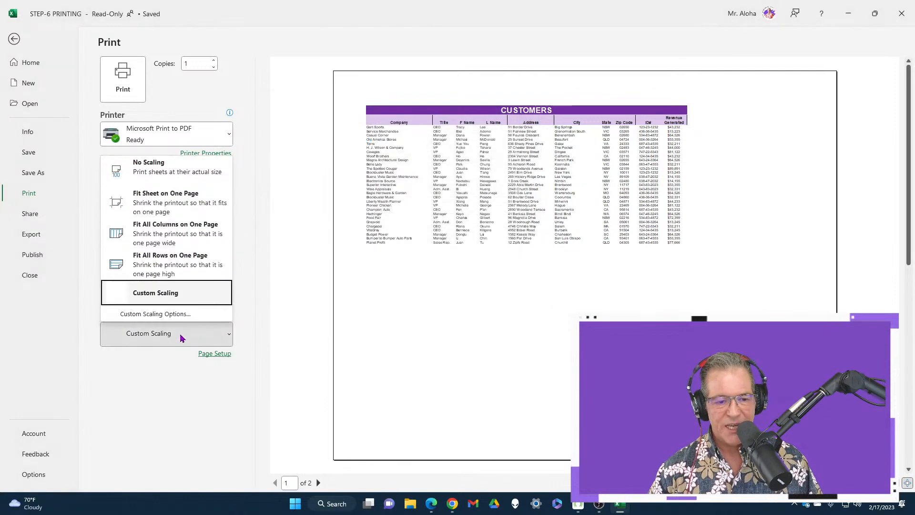
left_click(186, 246)
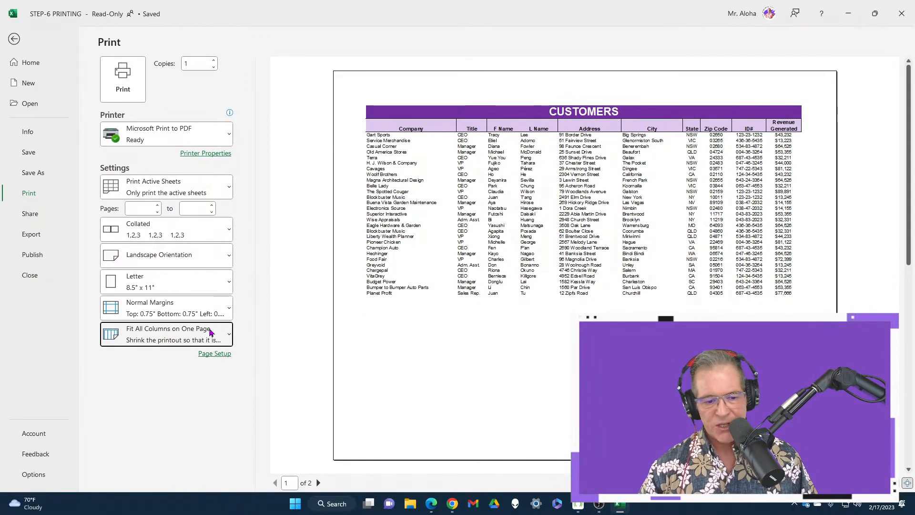
Create a custom header with the time at left, the sheet name in the center and "Live Aloha!" at right.
left_click(214, 354)
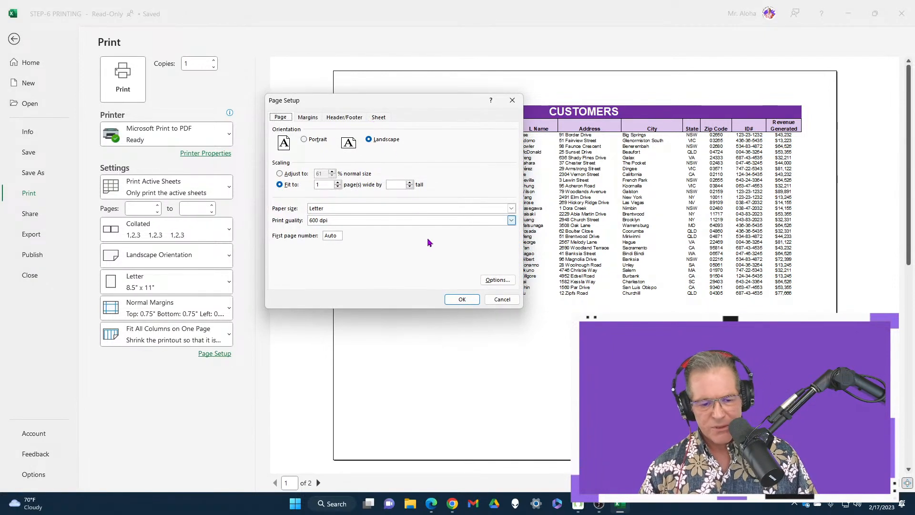
left_click(356, 119)
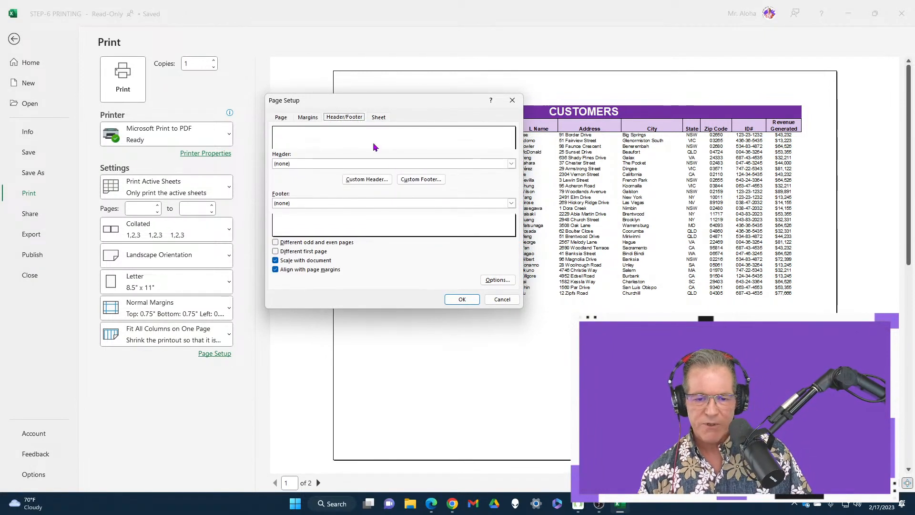
left_click(376, 182)
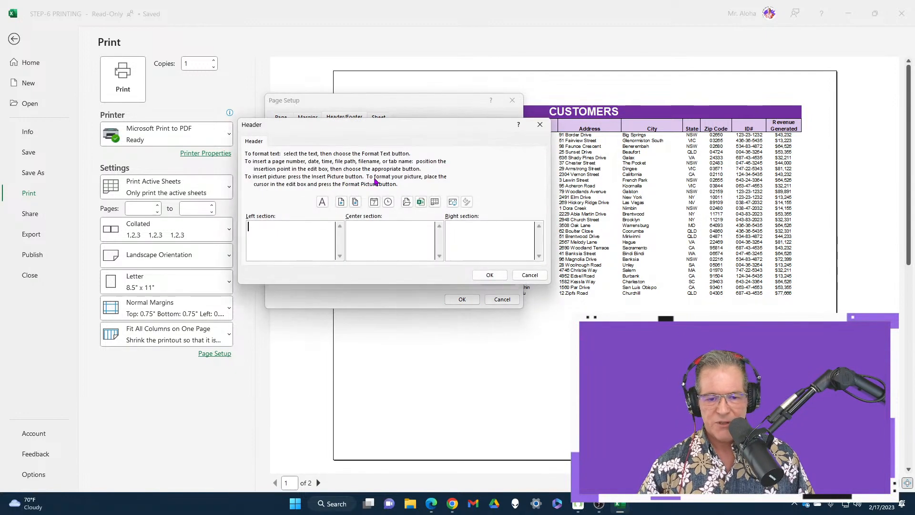
left_click(376, 202)
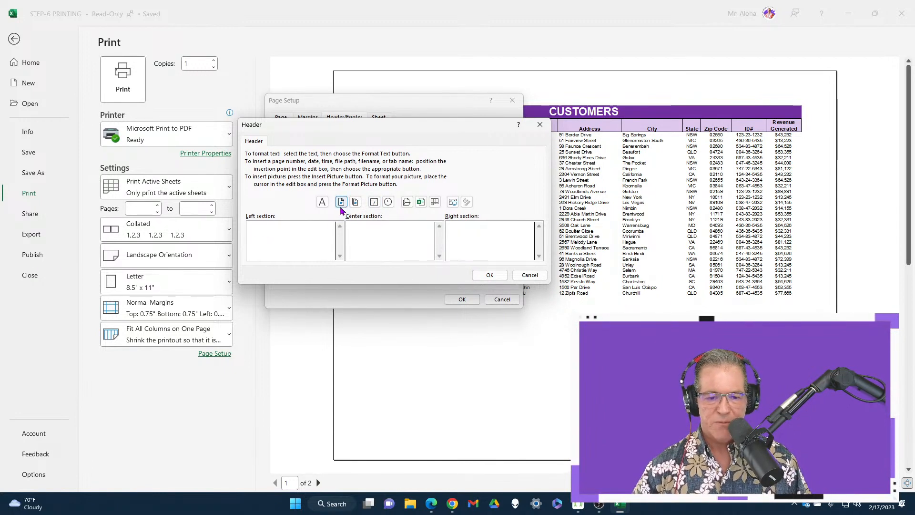
left_click(388, 202)
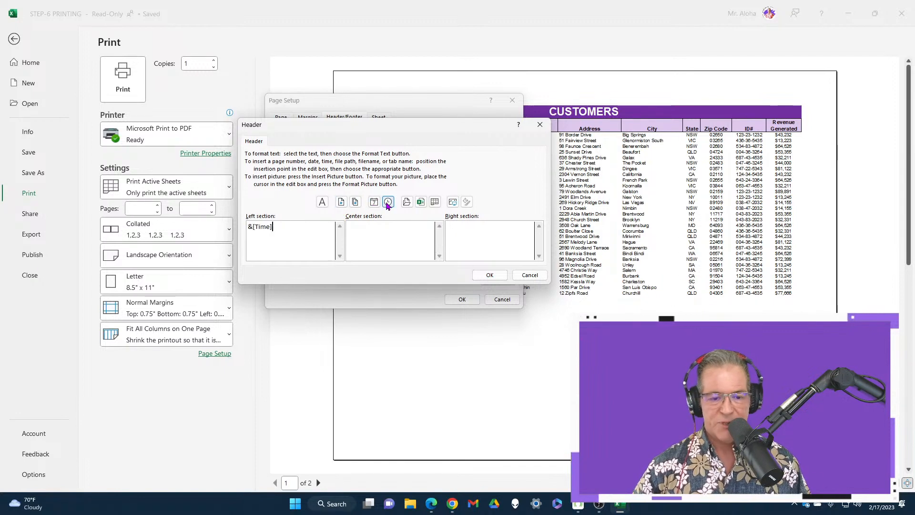
left_click(435, 204)
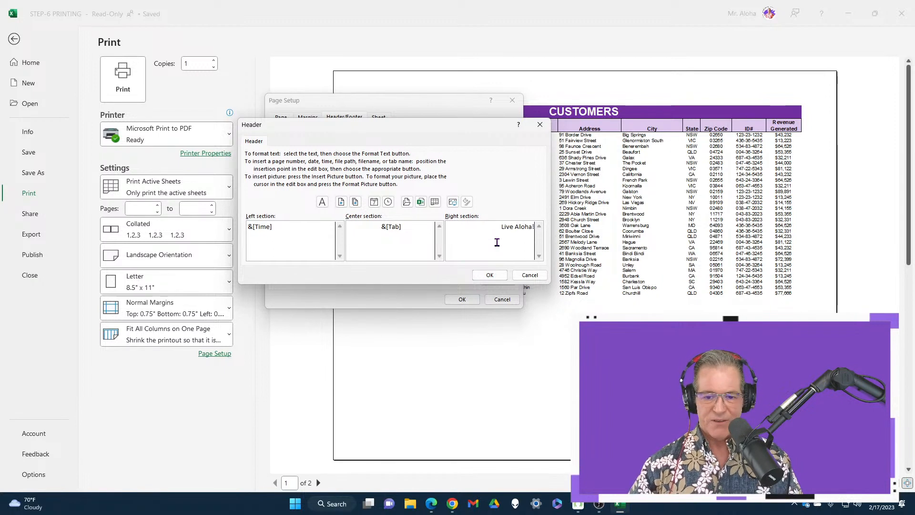
left_click(501, 275)
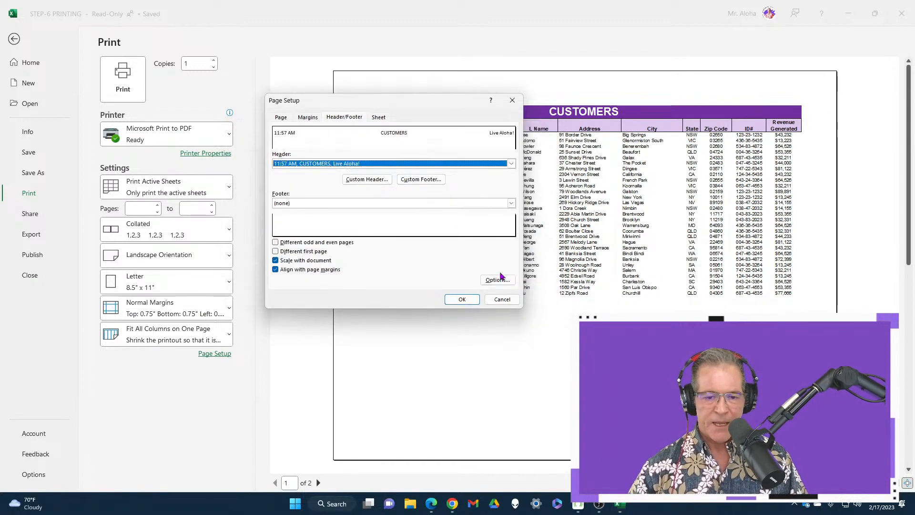
Apply the preset footer with "Prepared by", the author's name, date and page number, and check both pages in the print preview.
left_click(422, 206)
scroll(414, 225, "down", 3)
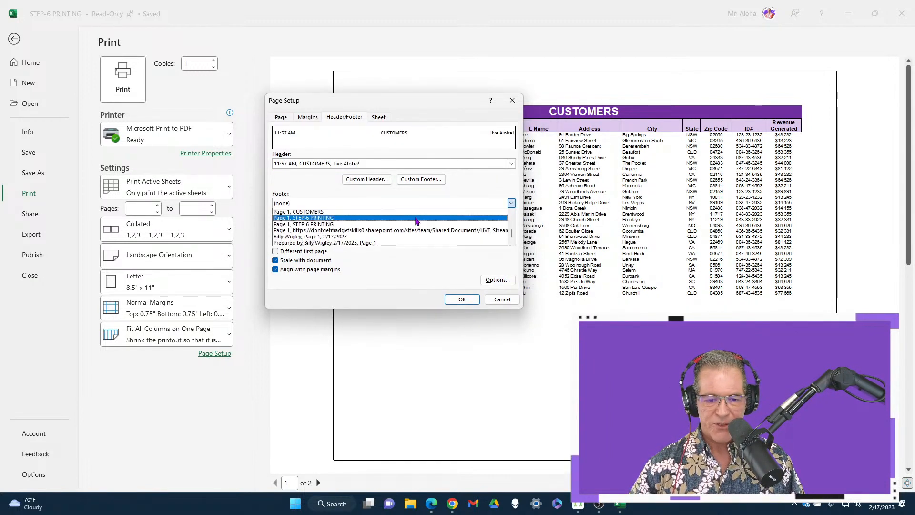
left_click(381, 243)
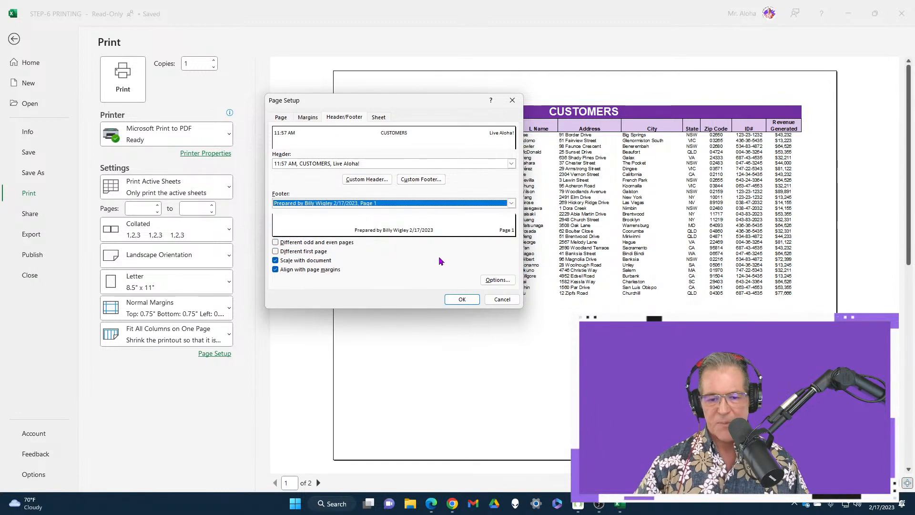
left_click(462, 300)
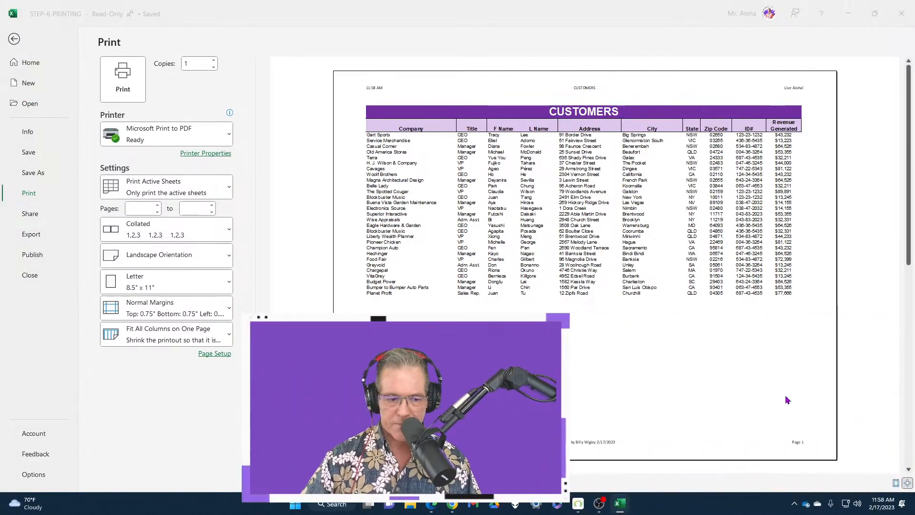
scroll(563, 298, "down", 1)
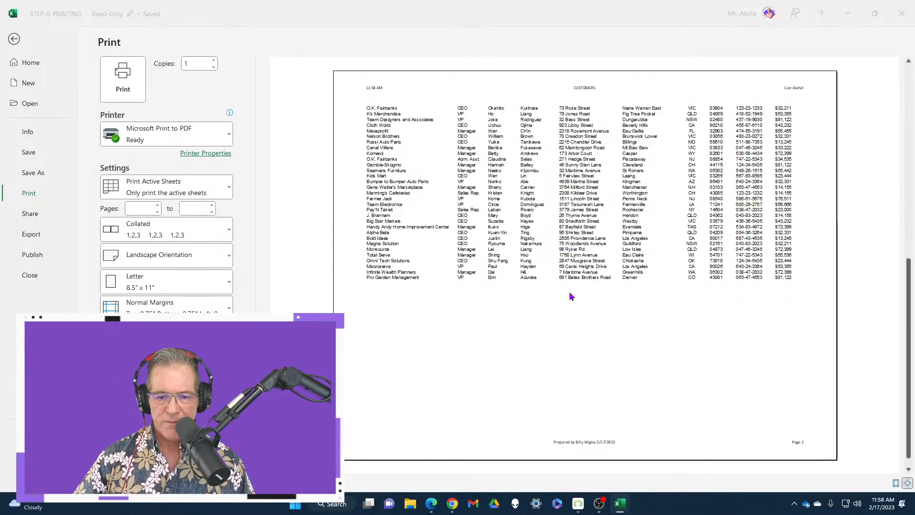
scroll(570, 297, "up", 1)
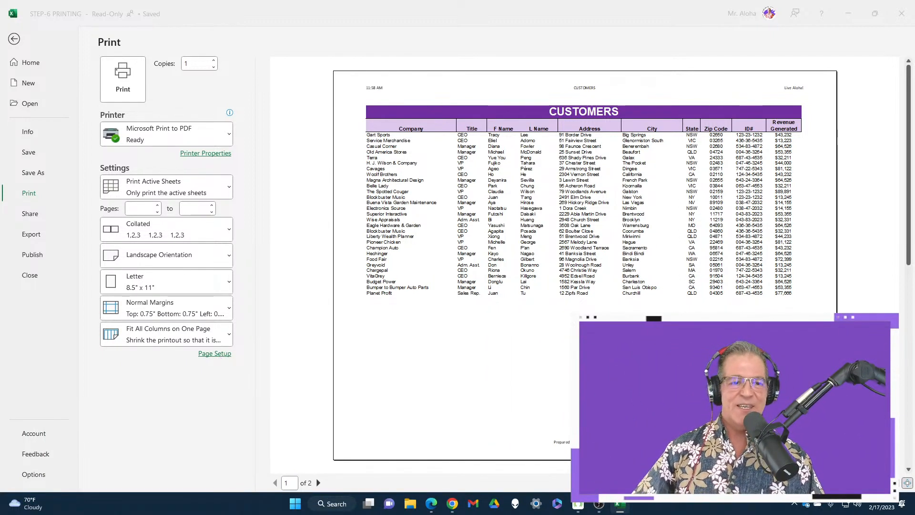
key("Escape")
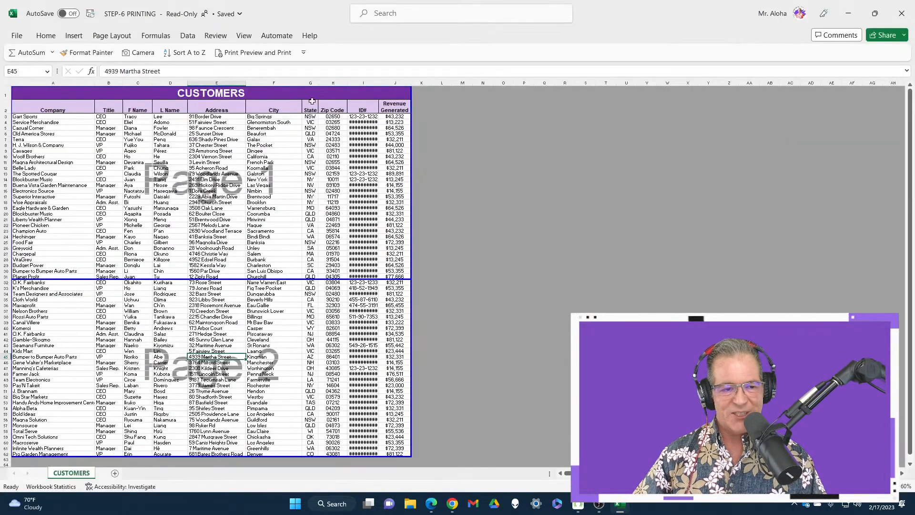
Set rows 1 to 2 to repeat at the top of every printed page and check both pages in the print preview.
left_click(123, 37)
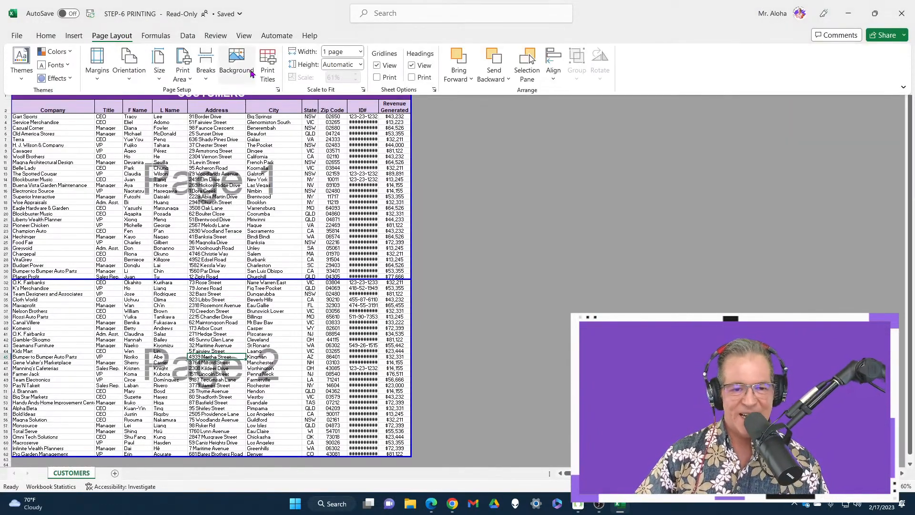
left_click(268, 72)
left_click(388, 151)
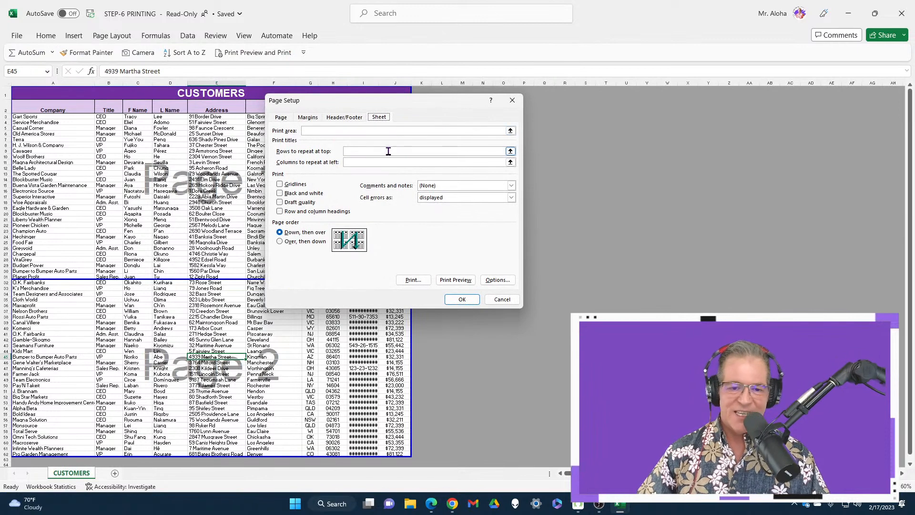
left_click(373, 152)
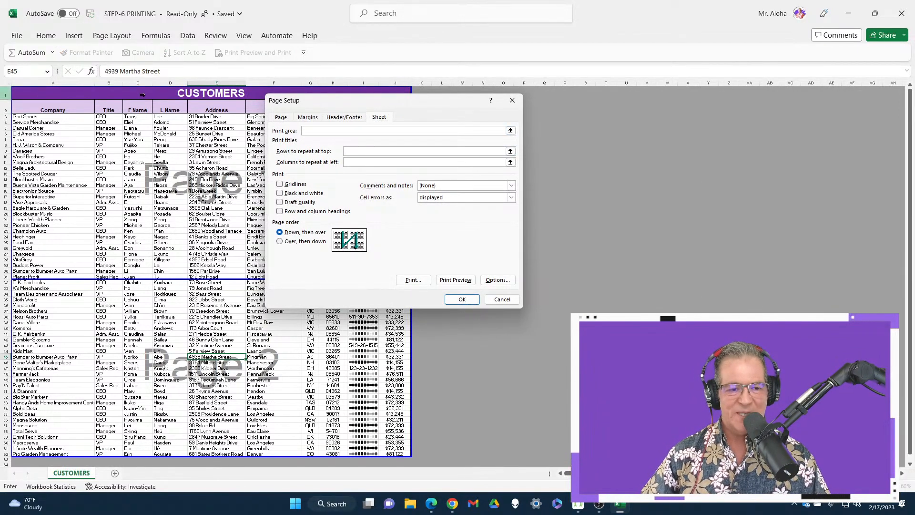
left_click_drag(5, 93, 6, 109)
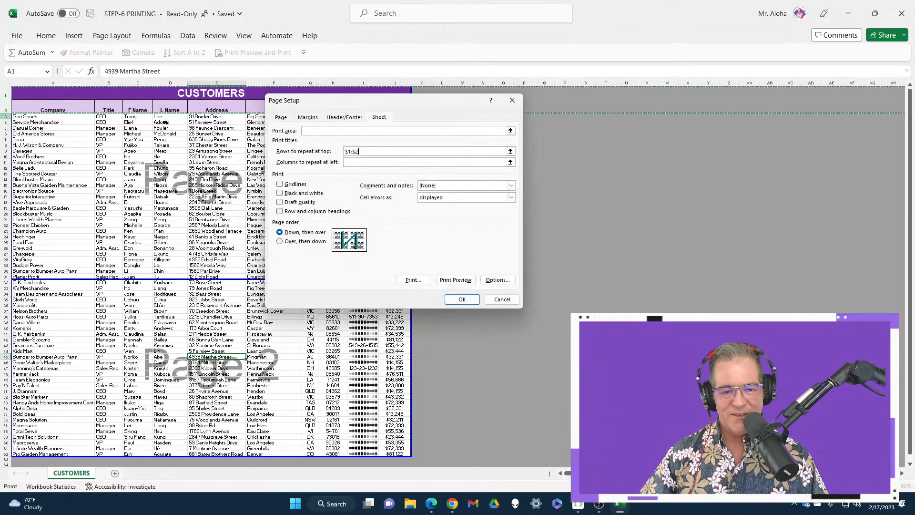
left_click(457, 281)
scroll(637, 244, "down", 1)
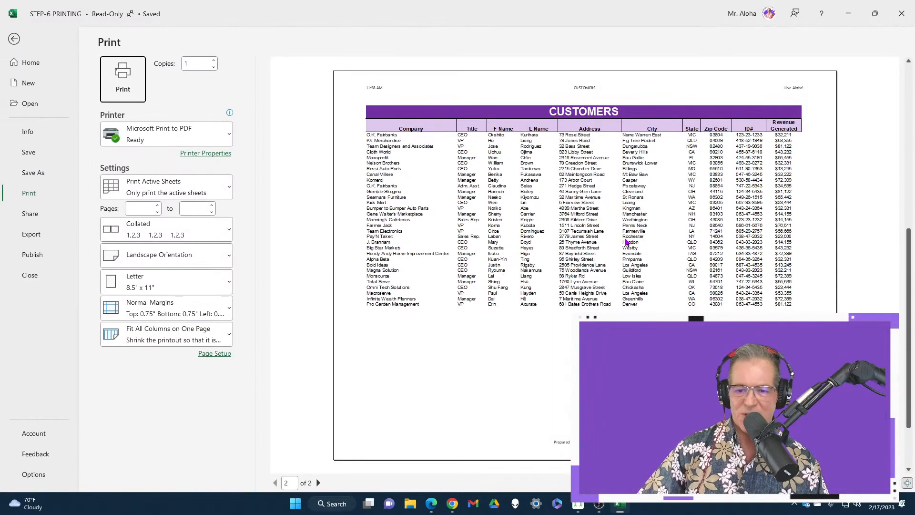
scroll(627, 242, "up", 1)
scroll(627, 242, "down", 1)
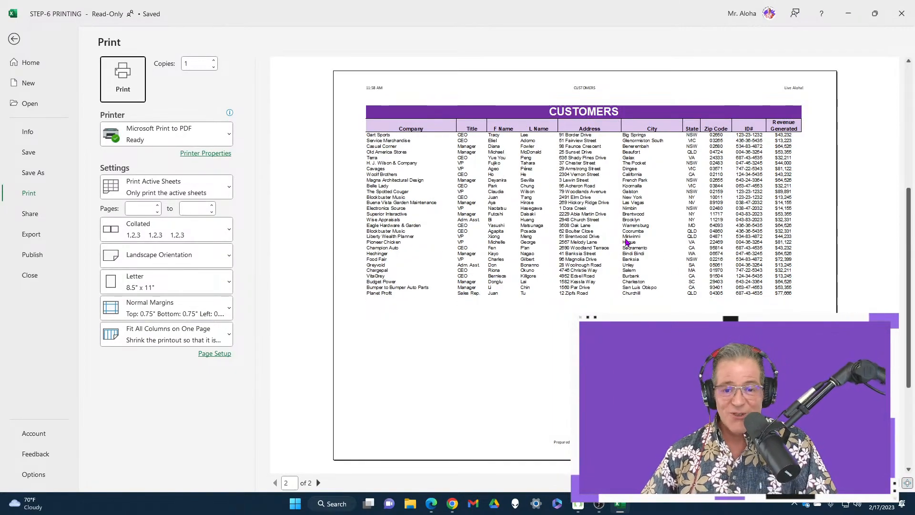
scroll(627, 242, "up", 1)
key("Escape")
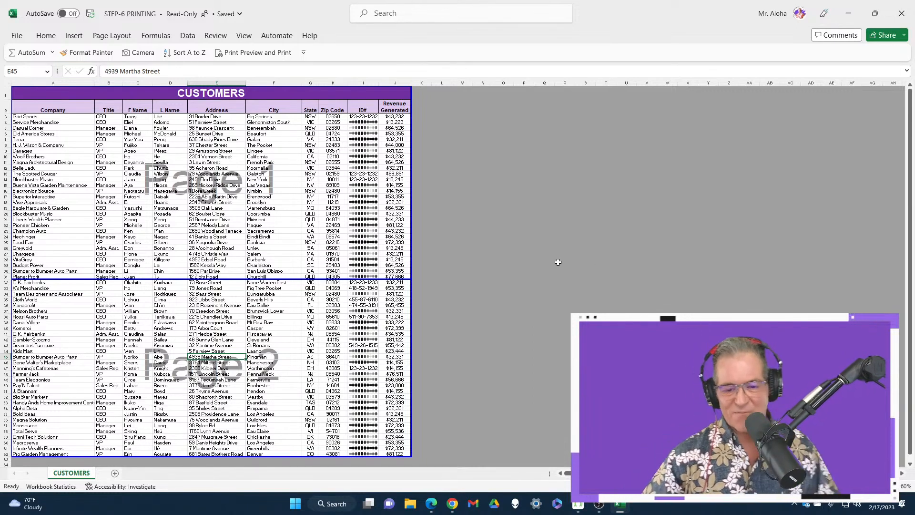
Insert a page break at cell G22.
left_click_drag(413, 226, 413, 250)
right_click(314, 226)
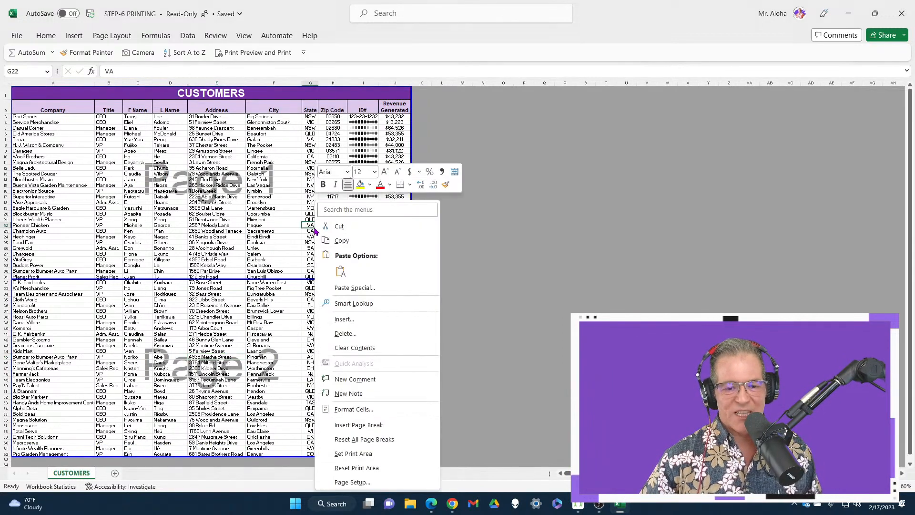
left_click(377, 425)
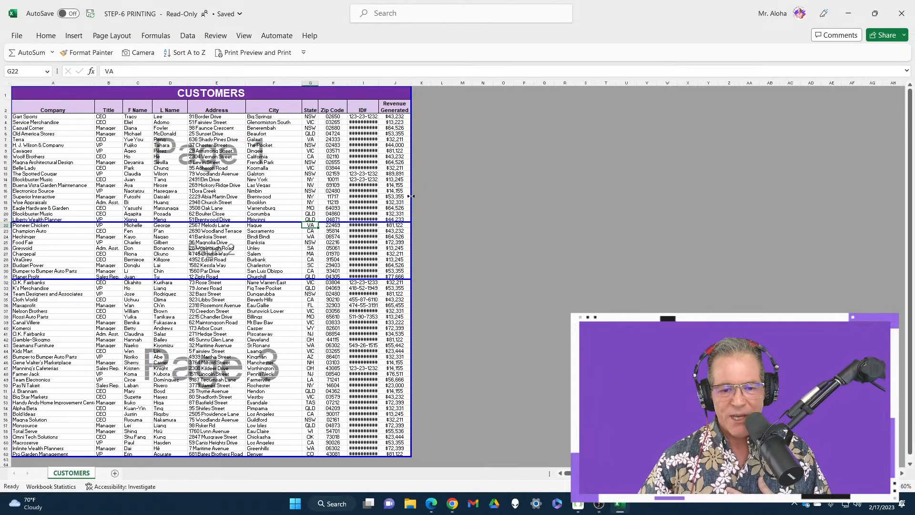
mouse_move(411, 196)
left_mouse_down()
mouse_move(240, 200)
mouse_move(412, 200)
left_mouse_up()
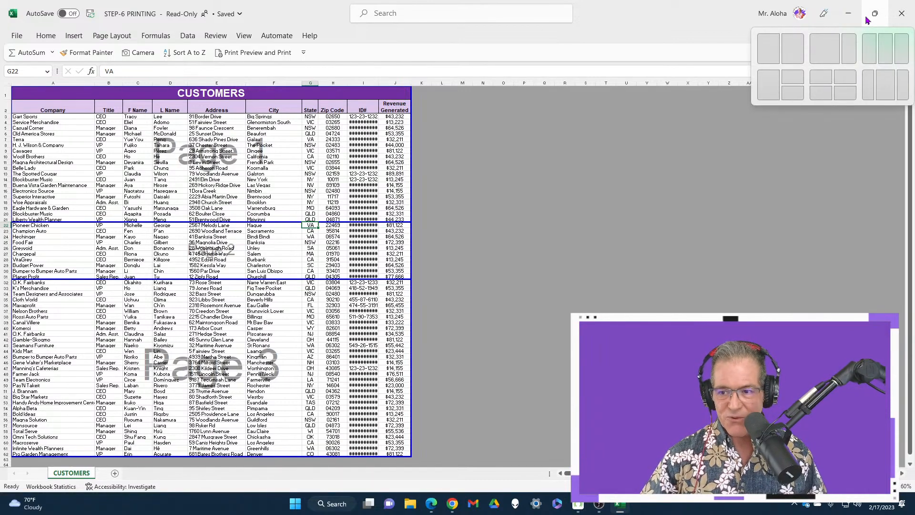
Minimize the workbook and switch to Chrome to view the Excel VIP Membership page.
left_click(849, 14)
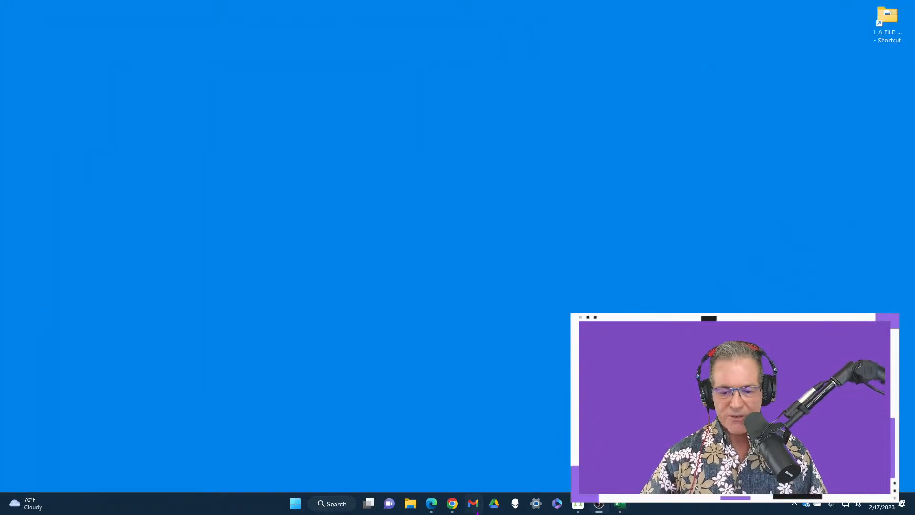
left_click(453, 505)
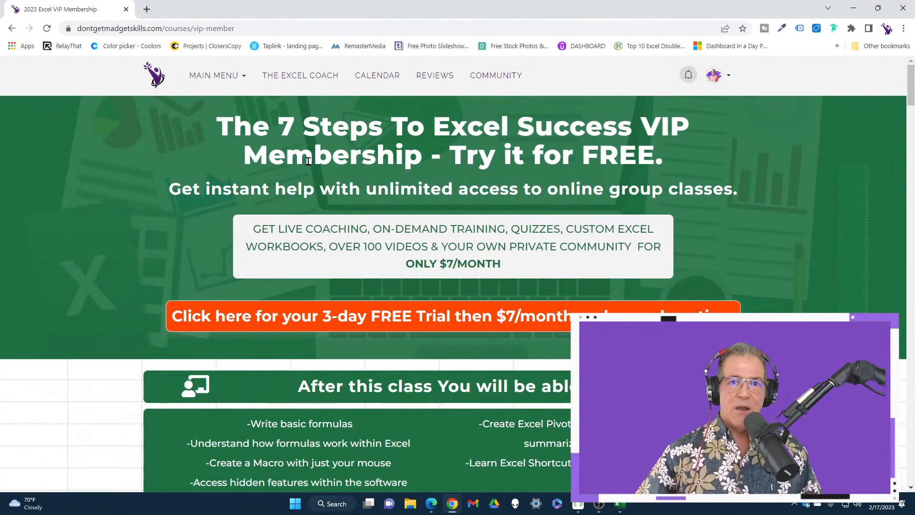
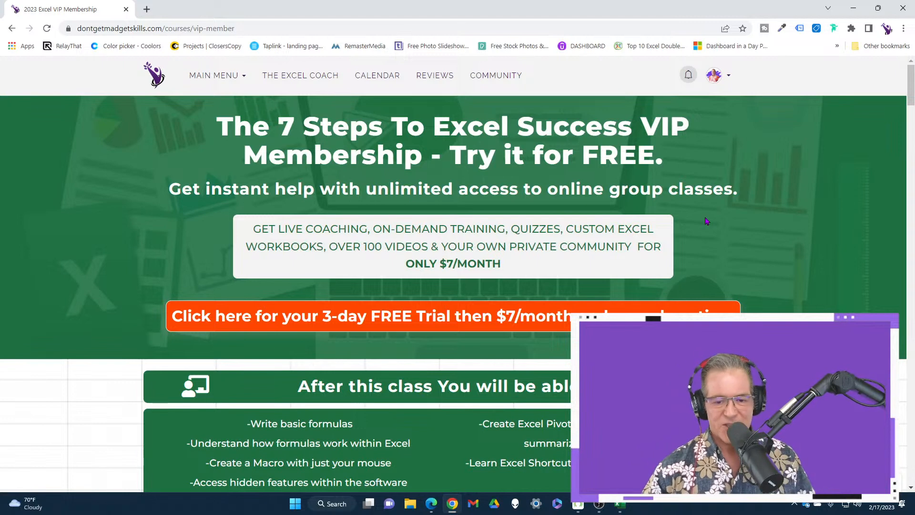
Return from the membership page to the Excel workbook, set the sheet to Normal view and keep the ribbon expanded.
scroll(707, 221, "down", 3)
scroll(452, 228, "up", 1)
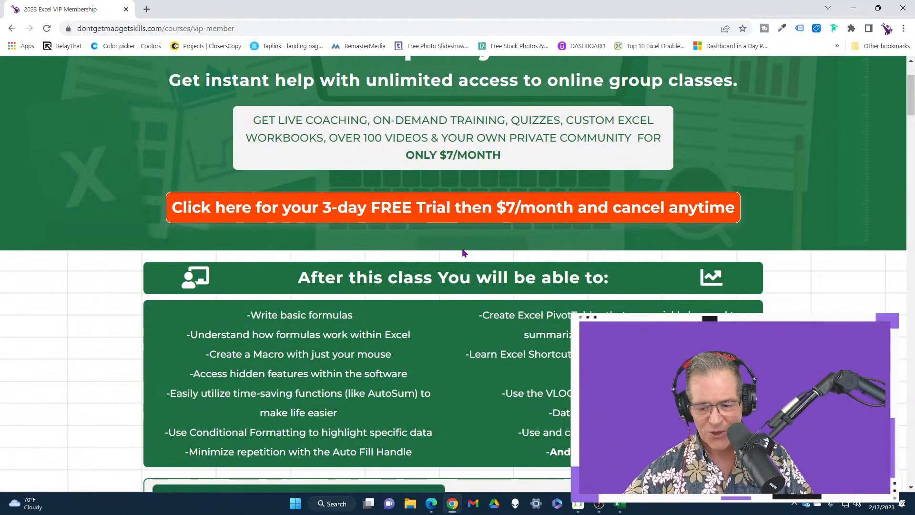
left_click(621, 506)
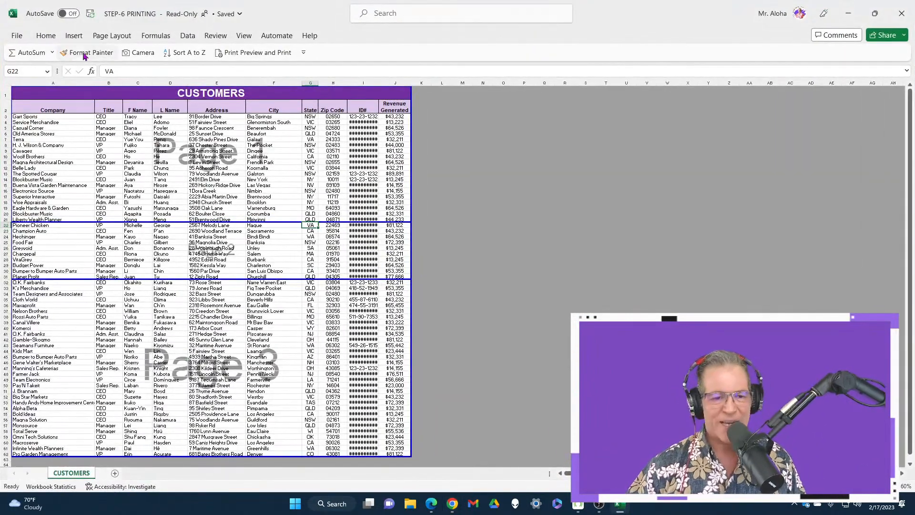
left_click(47, 36)
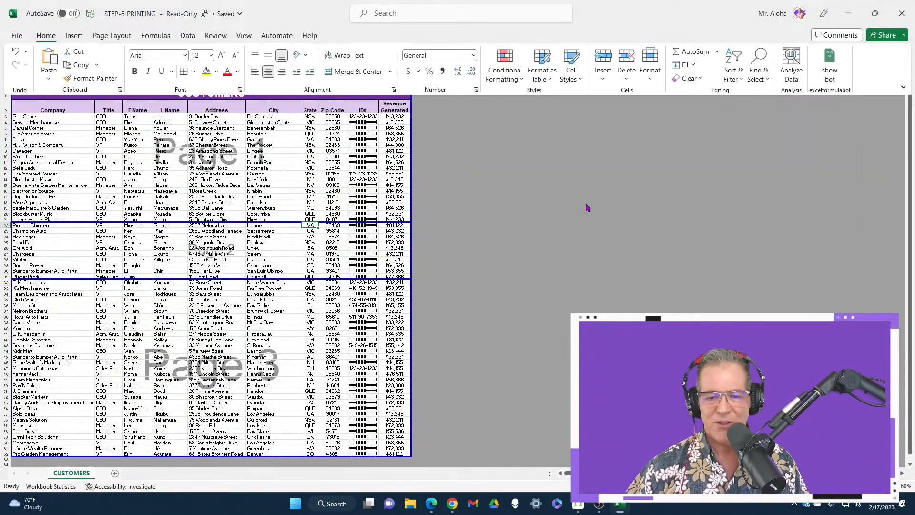
left_click(785, 487)
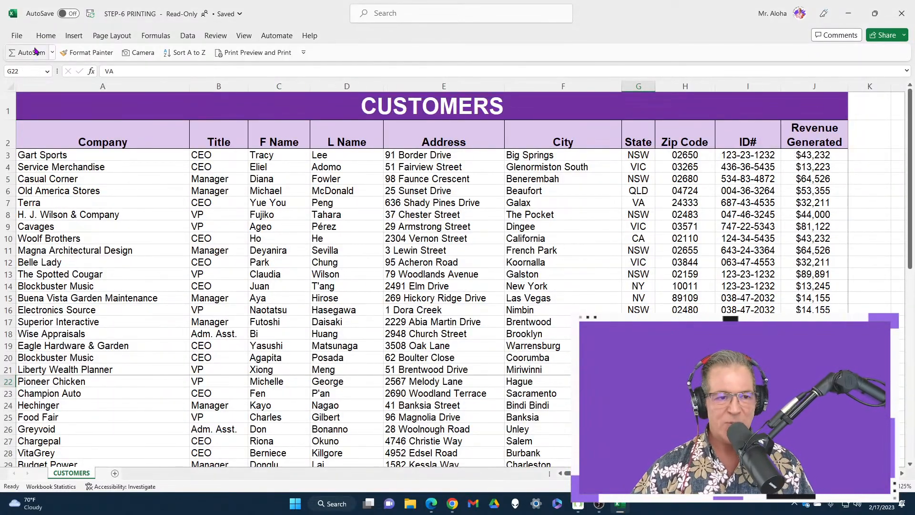
double_click(46, 36)
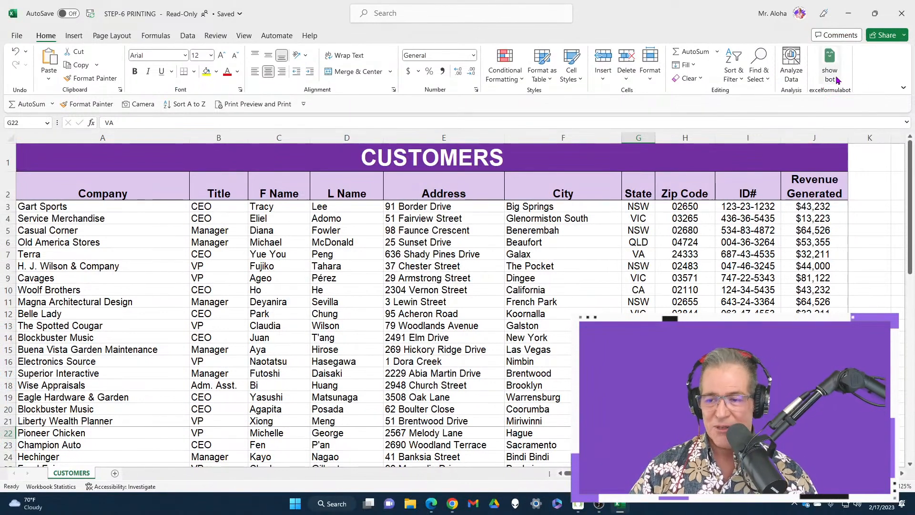
Open the excelformulabot AI Formula Generator add-in beside the customer list.
left_click(832, 72)
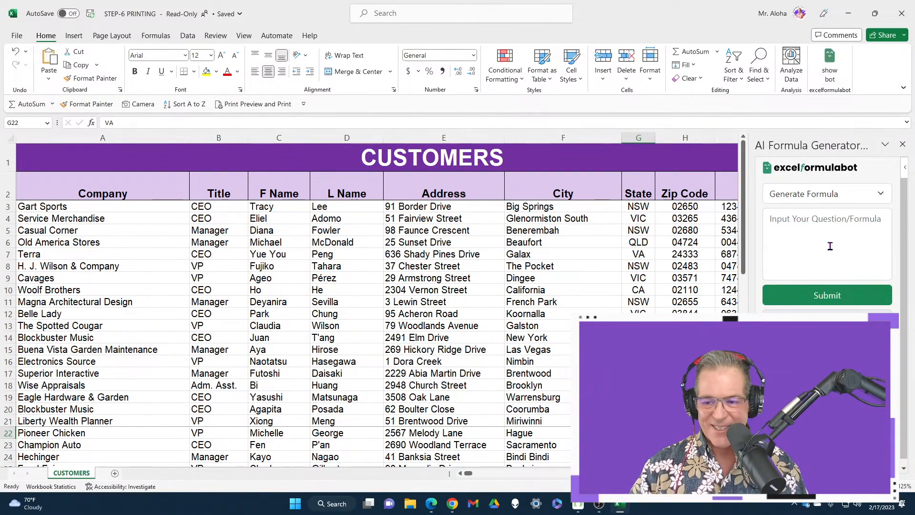
scroll(607, 276, "down", 2)
scroll(607, 276, "up", 1)
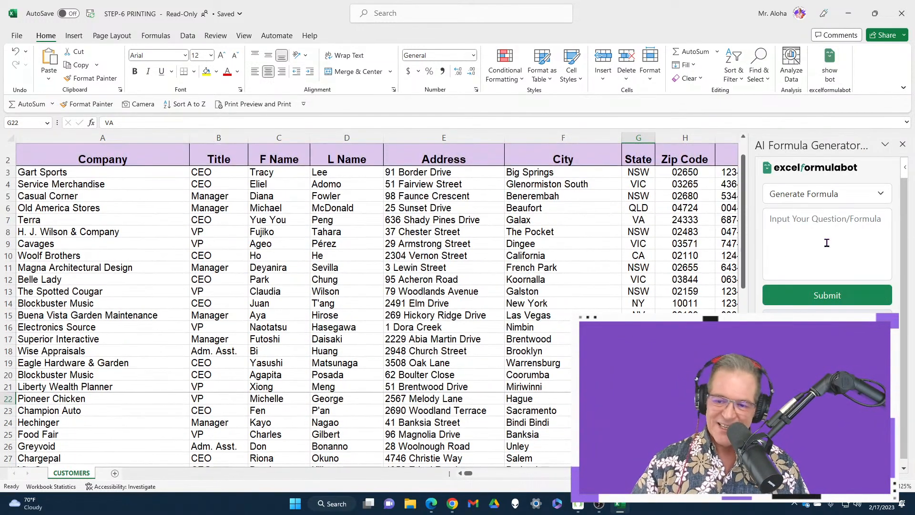
scroll(431, 304, "up", 1)
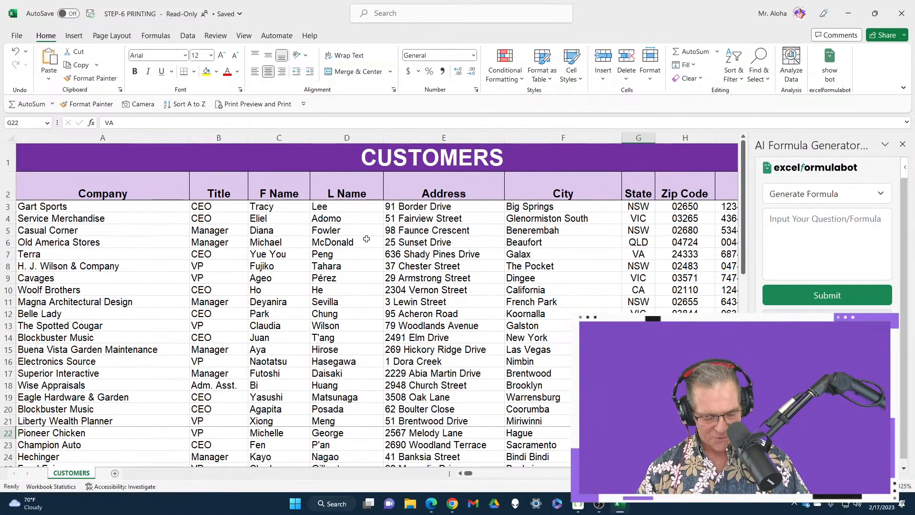
Check the customer list in the print preview and return to the sheet.
left_click(367, 239)
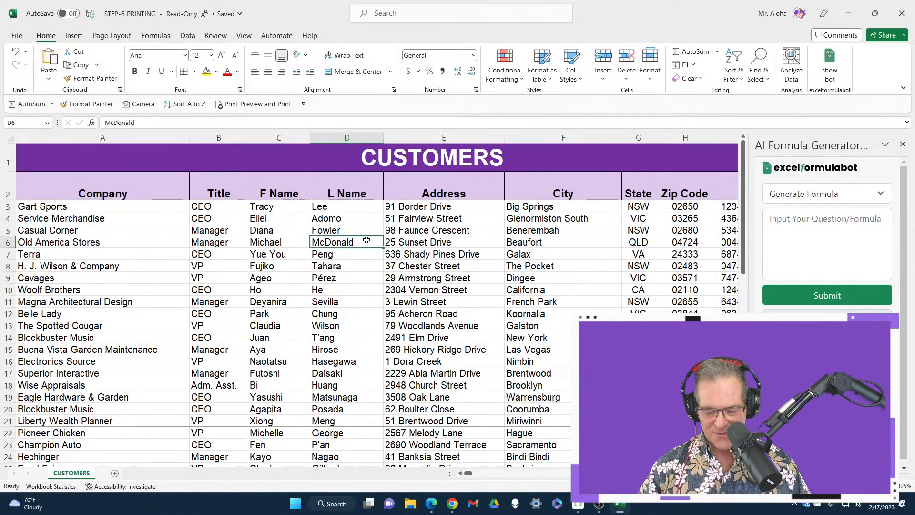
key("ctrl+p")
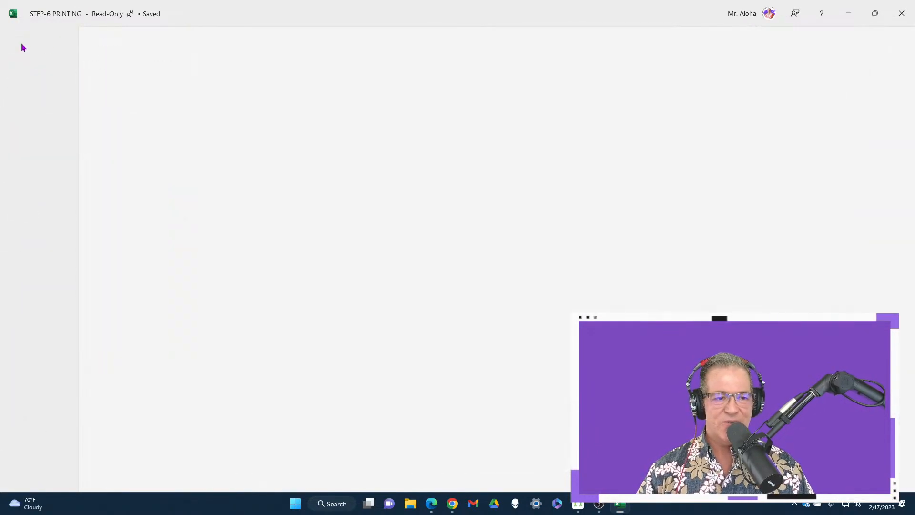
left_click(15, 40)
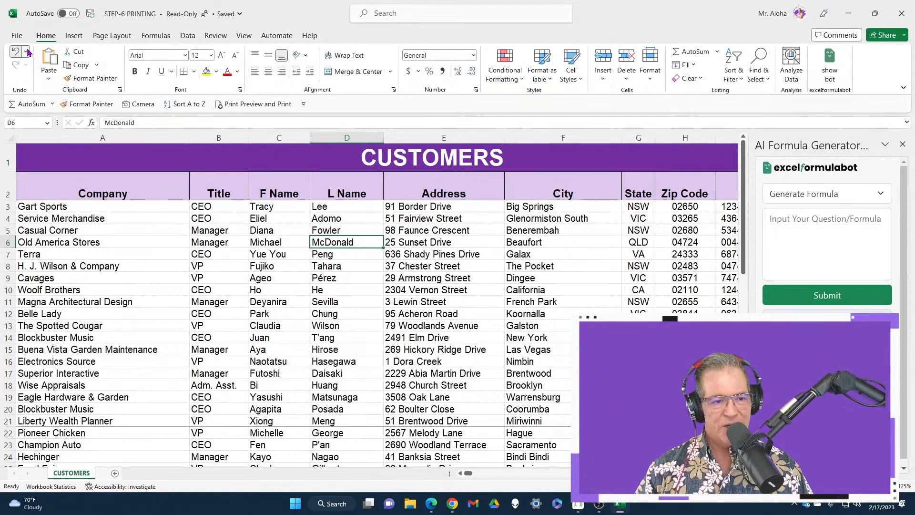
Undo all actions back through Page Layout View and check the customer list's pages in the print preview.
left_click(27, 52)
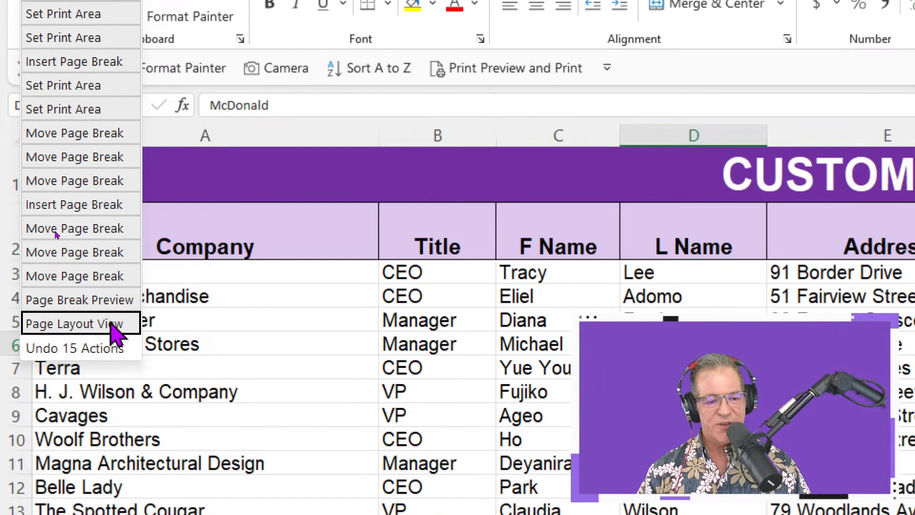
left_click(115, 325)
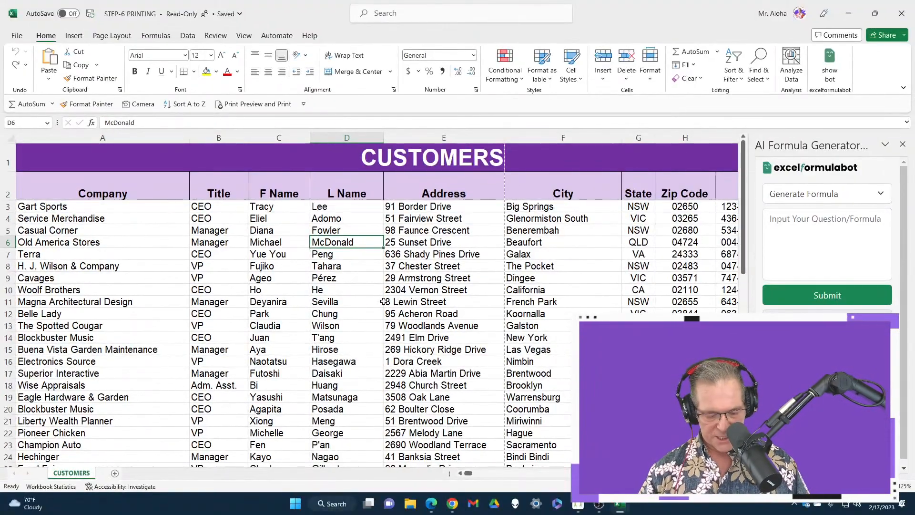
key("ctrl+p")
left_click(581, 287)
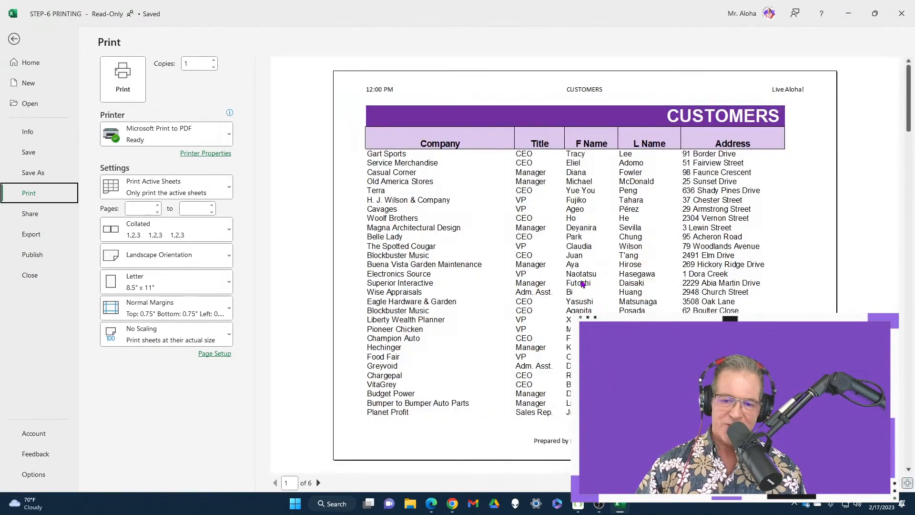
scroll(583, 282, "down", 5)
scroll(582, 283, "up", 5)
scroll(481, 213, "down", 4)
scroll(482, 213, "up", 4)
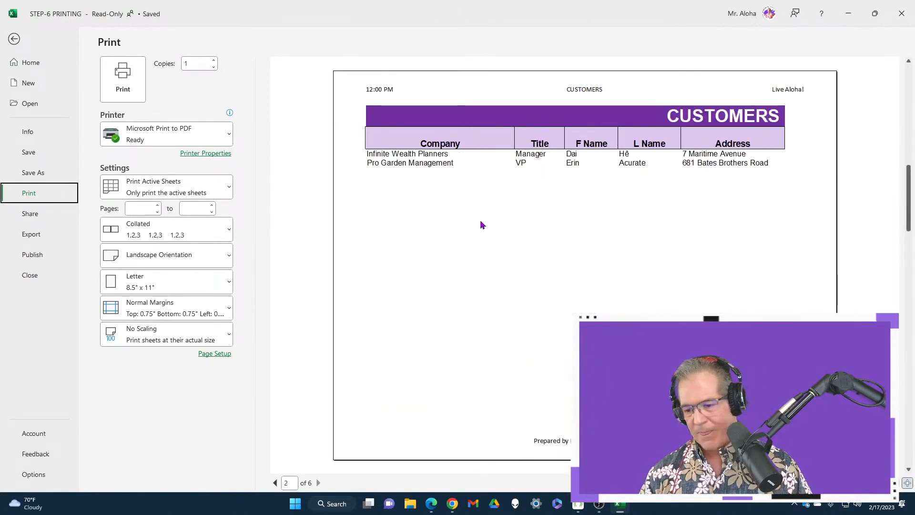
scroll(584, 114, "down", 1)
scroll(584, 143, "up", 1)
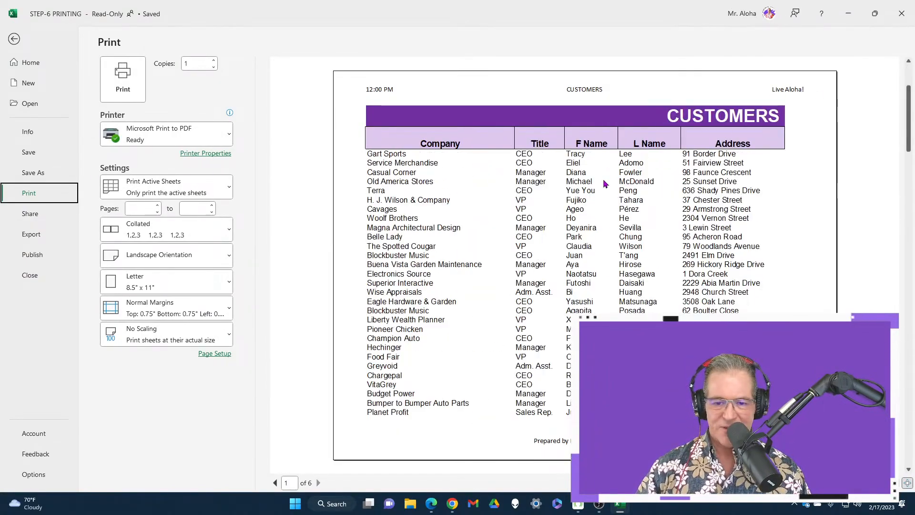
scroll(585, 167, "down", 1)
scroll(585, 189, "up", 1)
key("Escape")
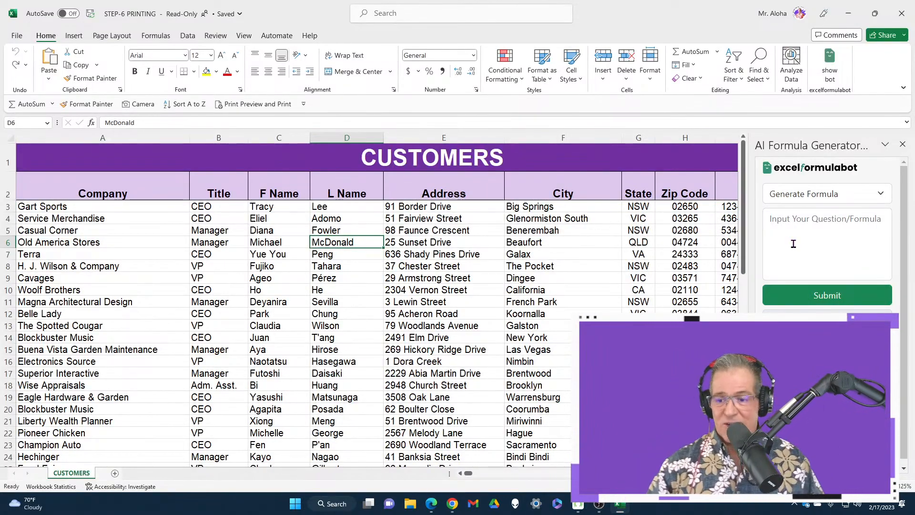
Switch the AI Formula Generator to Explain Formula and back to Generate Formula, with the question box ready for input.
left_click(848, 200)
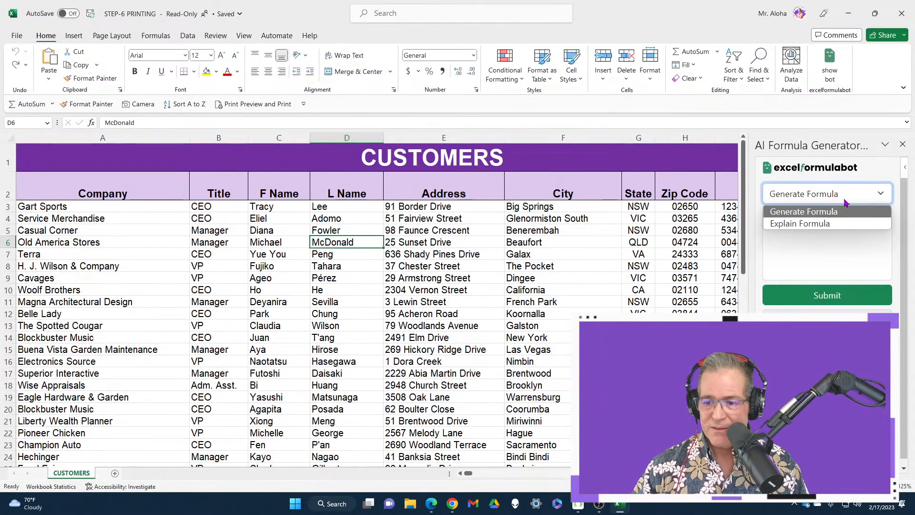
left_click(846, 202)
left_click(846, 197)
left_click(837, 224)
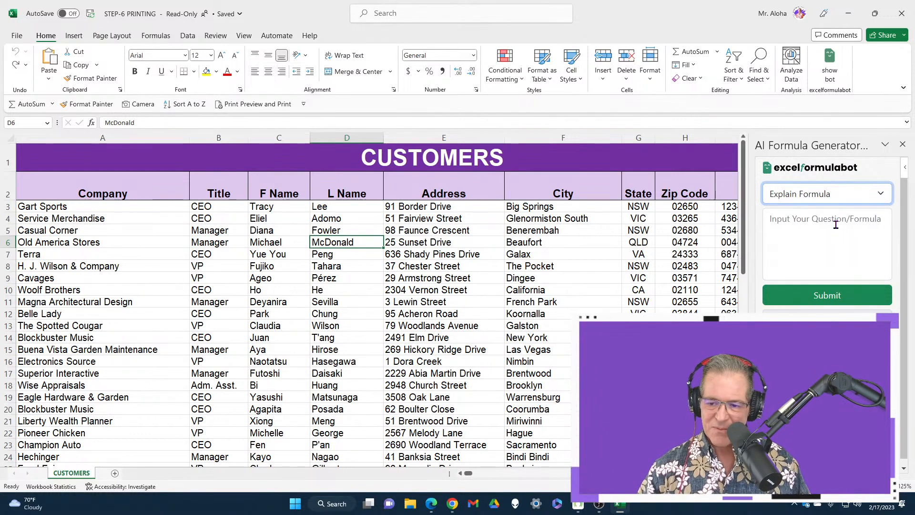
left_click(836, 225)
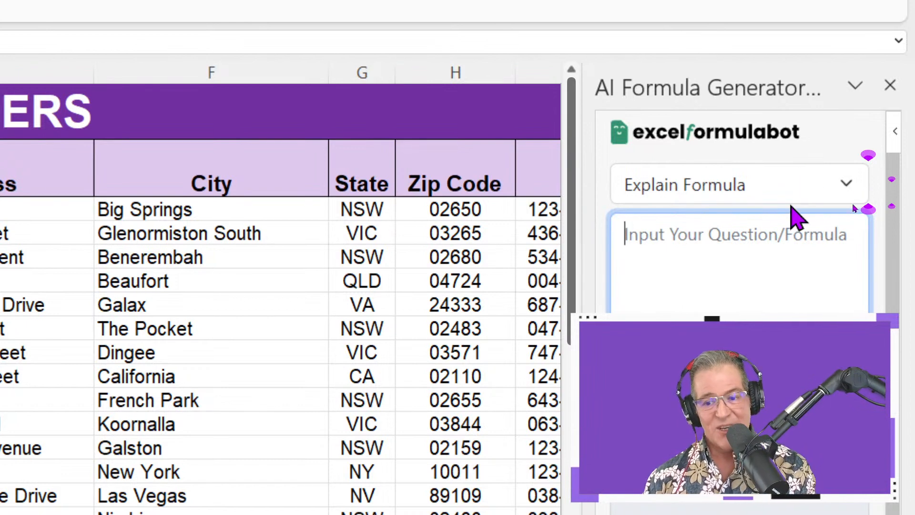
left_click(775, 198)
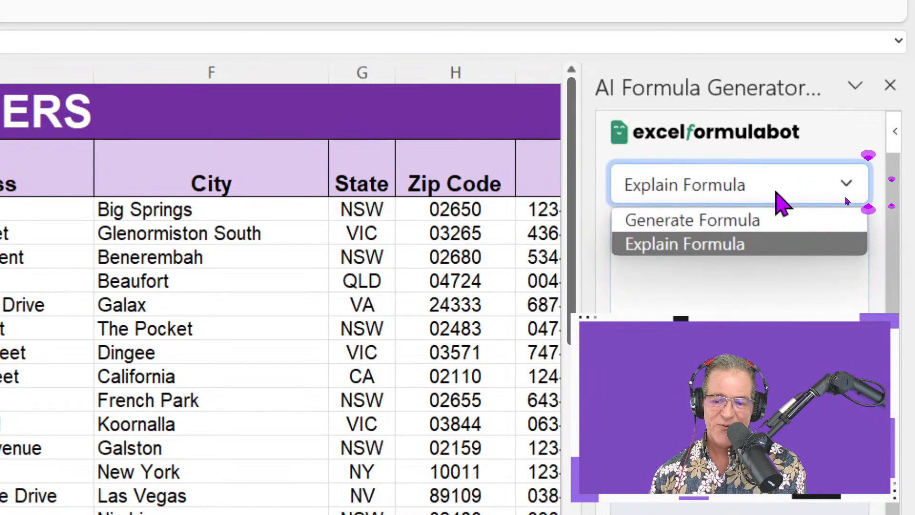
left_click(770, 226)
left_click(764, 245)
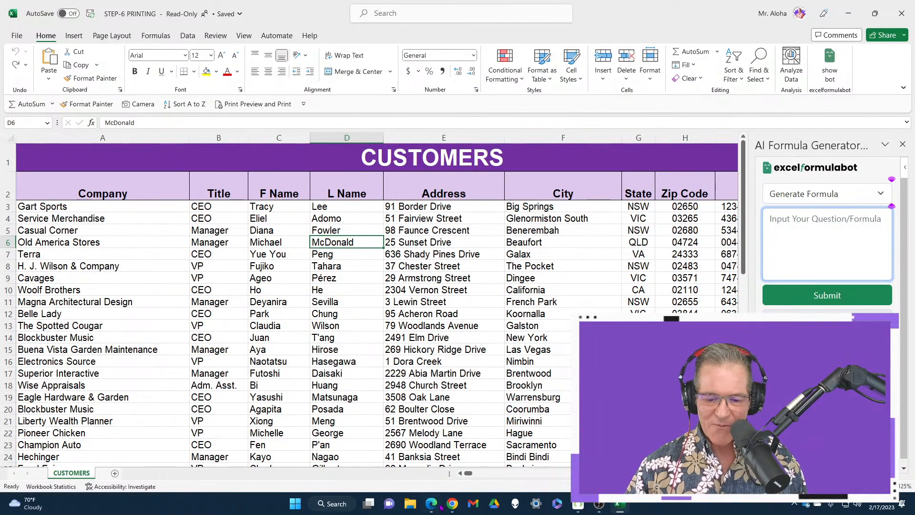
Switch to Chrome and open excelformulabot.com in a new tab.
left_click(452, 504)
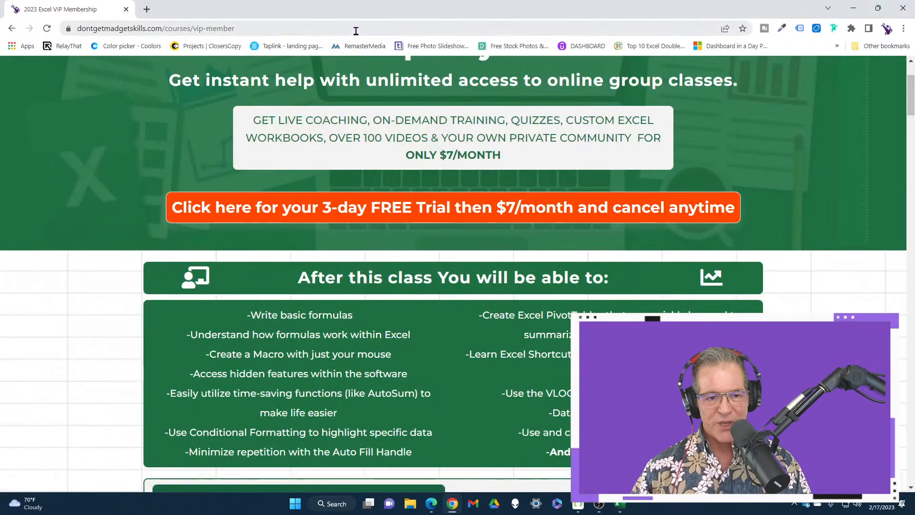
left_click(146, 10)
type("excelformulabot.com")
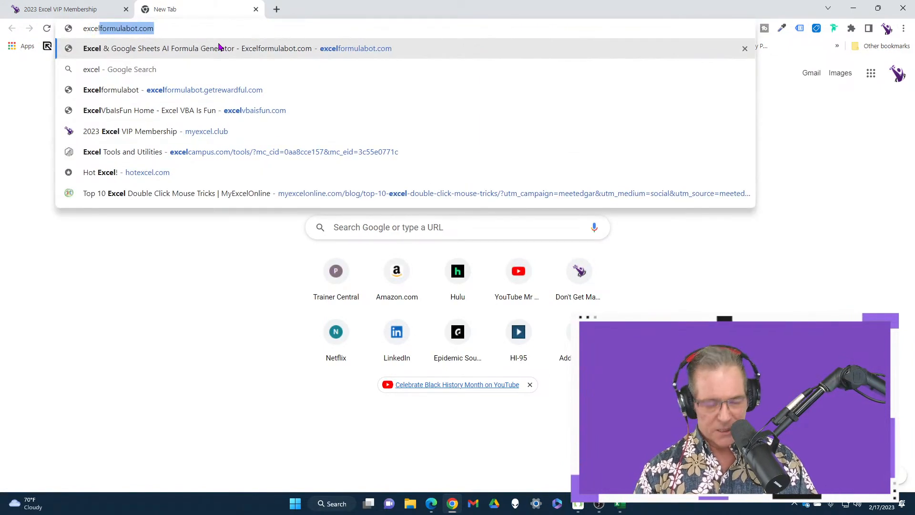
key("Return")
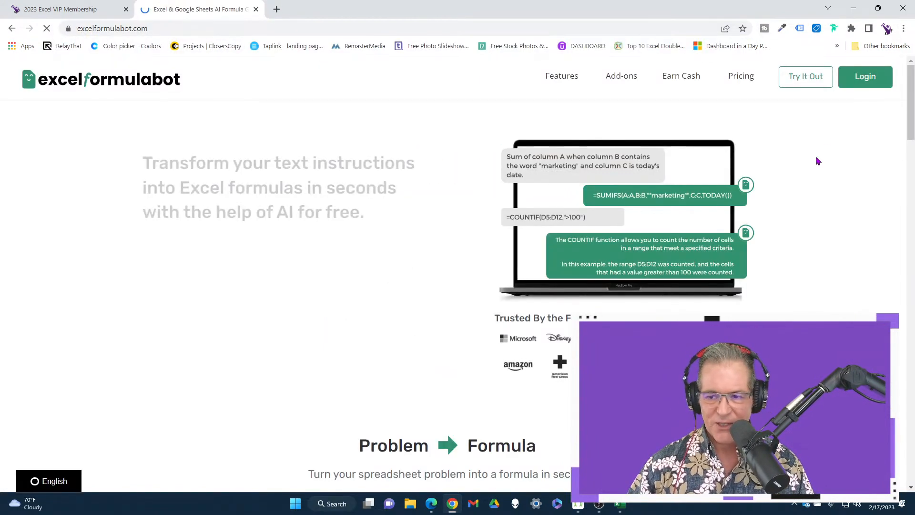
Log in to Excelformulabot with the saved account e-mail and password, agreeing to log out of the other browser.
left_click(868, 84)
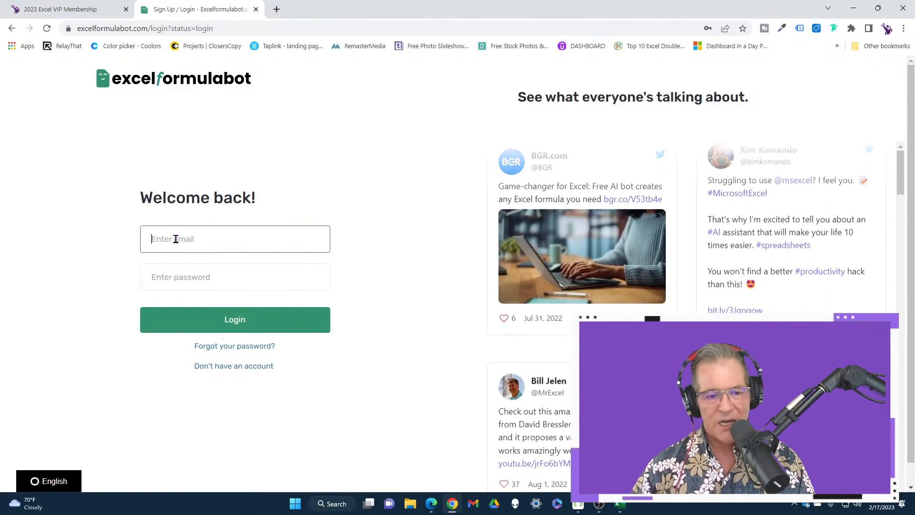
left_click(176, 238)
left_click(224, 276)
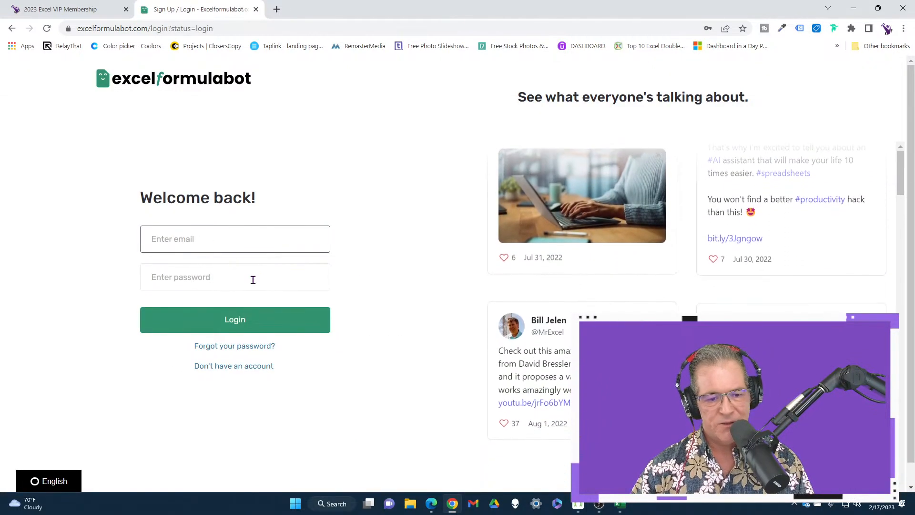
left_click(244, 240)
left_click(248, 271)
left_click(257, 283)
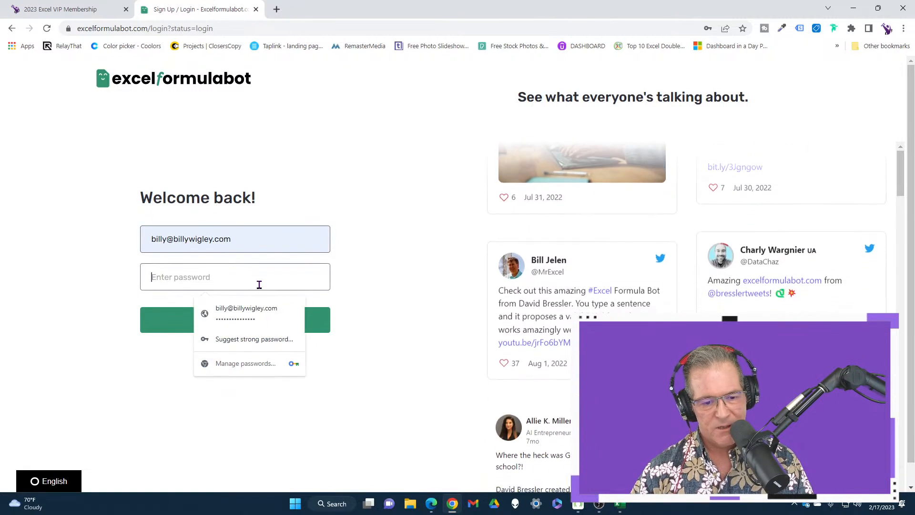
left_click(266, 311)
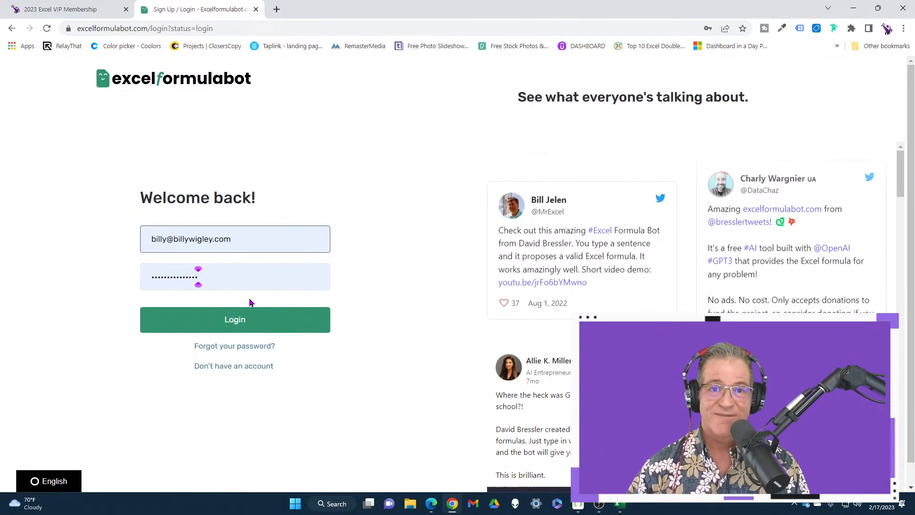
left_click(239, 324)
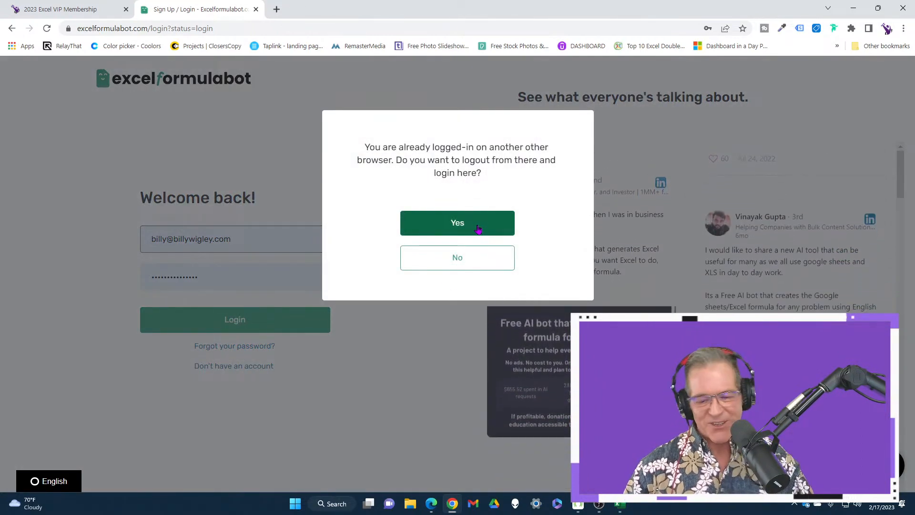
left_click(478, 229)
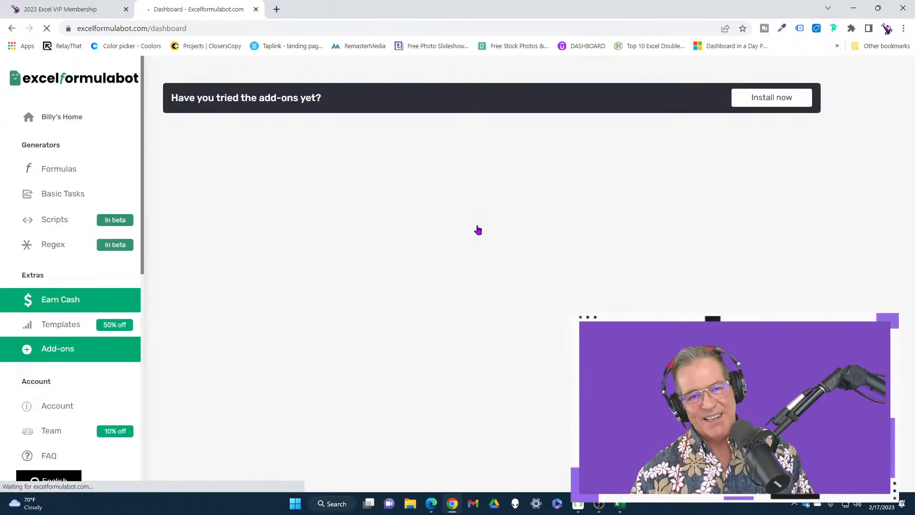
Minimize the Excel workbook and look through the generators, extras and account sections of the Excelformulabot dashboard in Chrome.
left_click(620, 504)
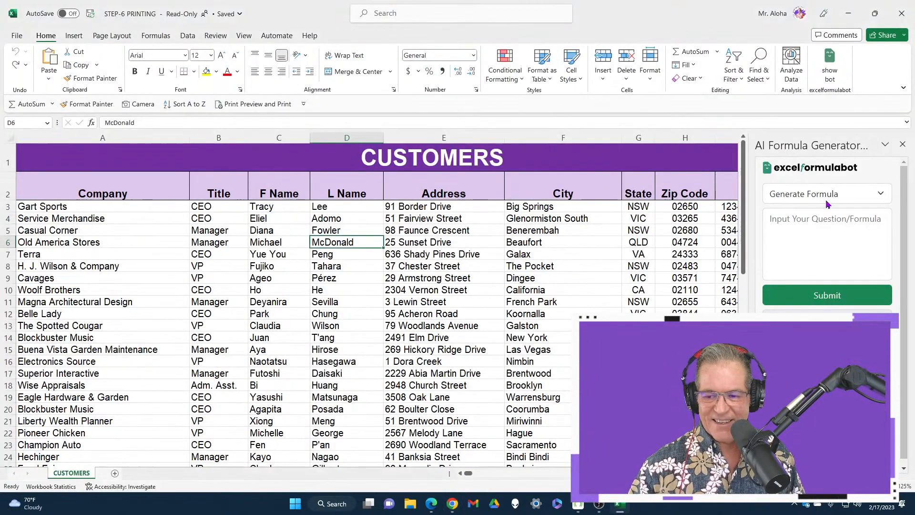
left_click(848, 12)
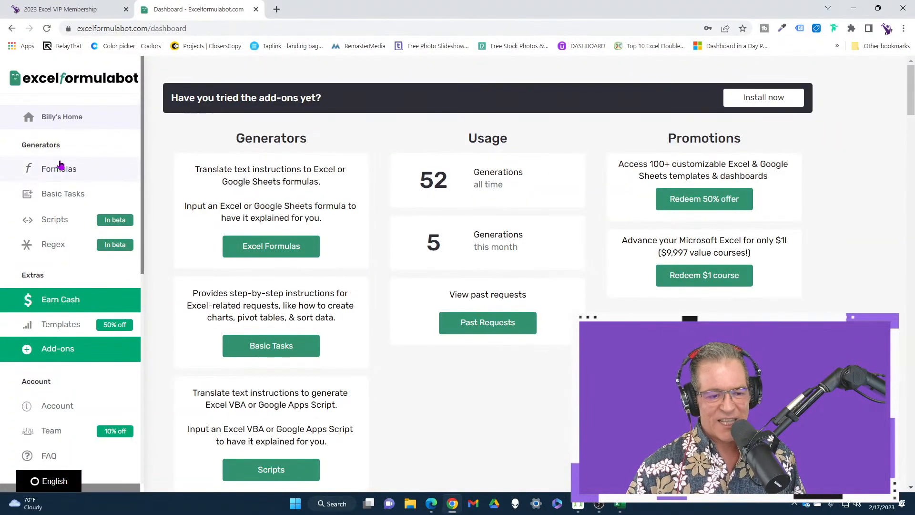
scroll(82, 260, "down", 3)
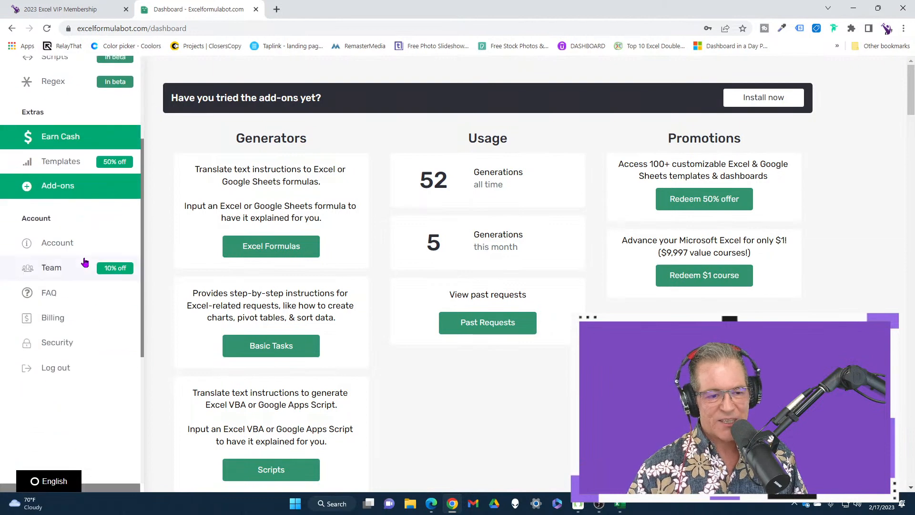
scroll(83, 261, "up", 3)
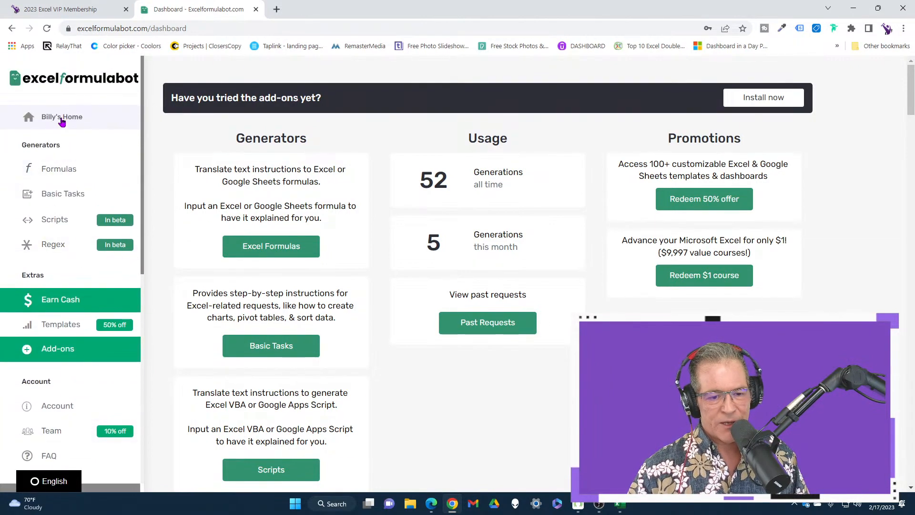
scroll(546, 210, "down", 2)
scroll(514, 180, "up", 2)
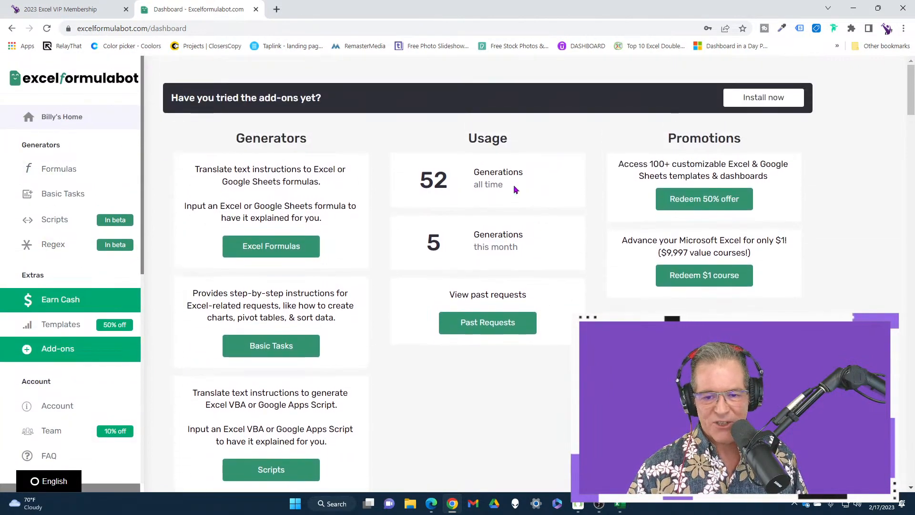
scroll(337, 209, "down", 1)
scroll(337, 209, "down", 2)
scroll(351, 212, "up", 3)
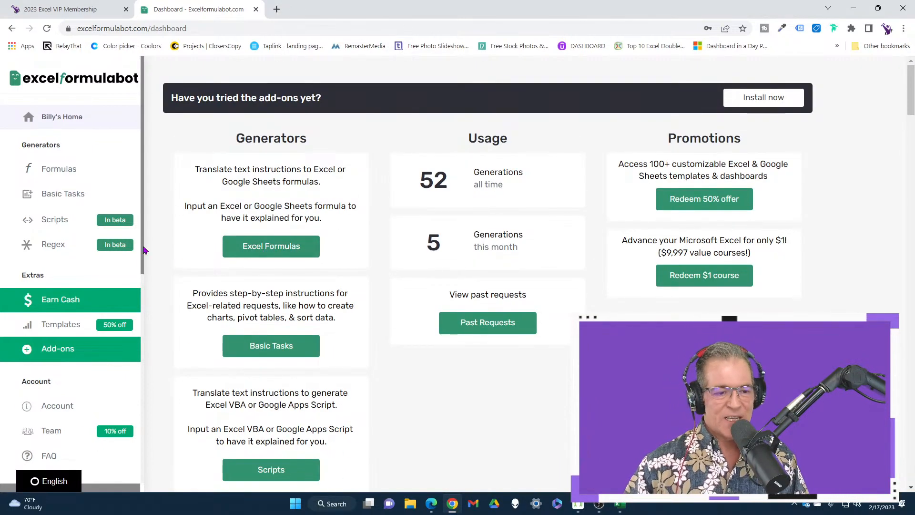
Open the Basic Tasks generator, mark the request as being for Excel and make the task description ready for input.
left_click(77, 200)
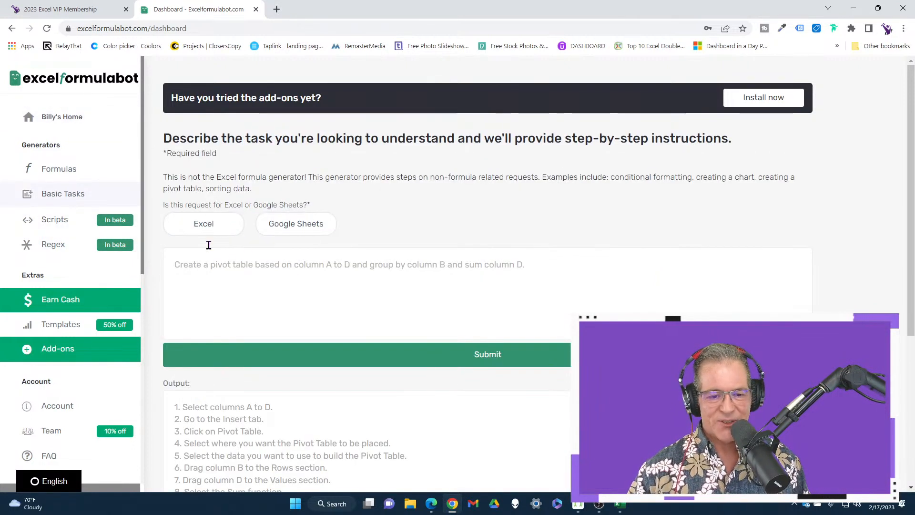
left_click(210, 224)
left_click(224, 273)
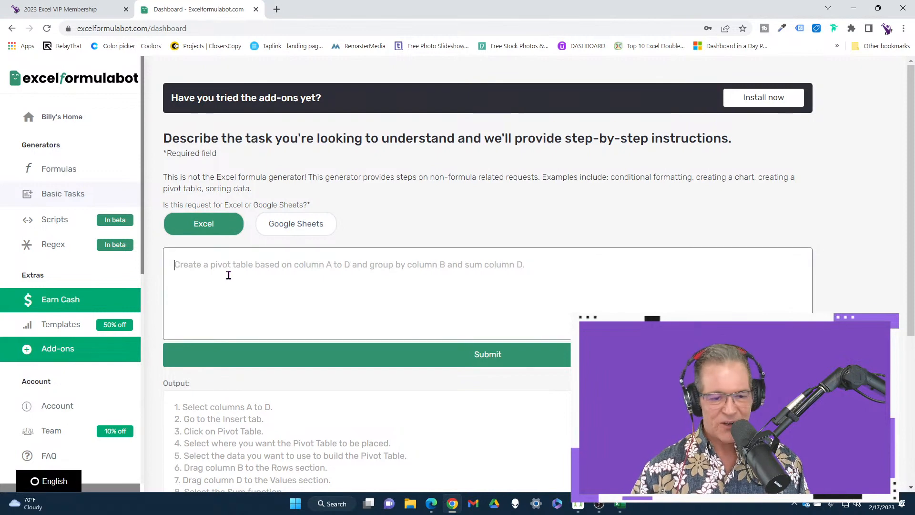
scroll(229, 271, "down", 3)
scroll(364, 195, "up", 1)
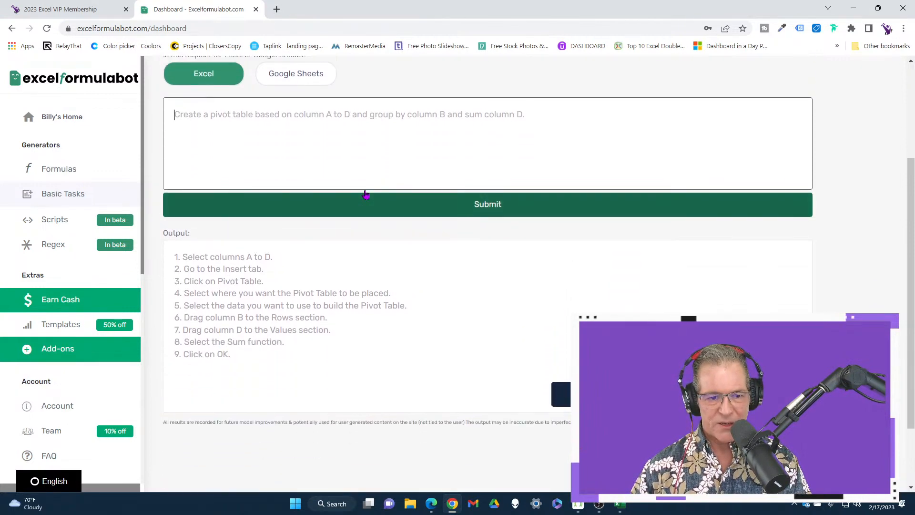
Submit the question "How can I print a page and the titles" to the Basic Tasks generator.
type("Ho")
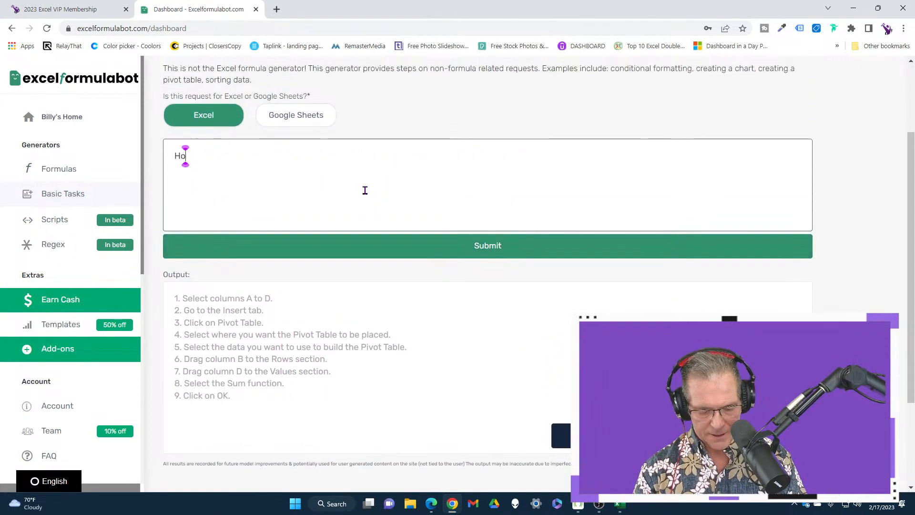
type("w can I print")
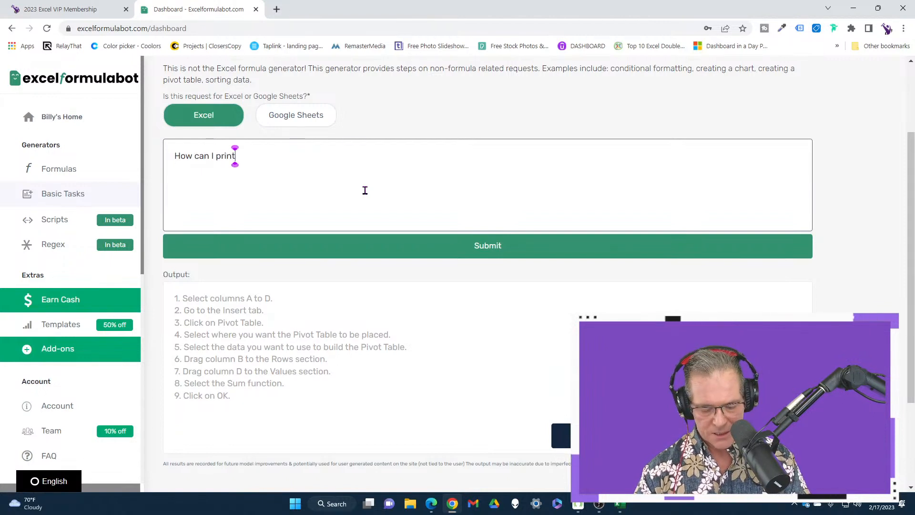
type(" and also")
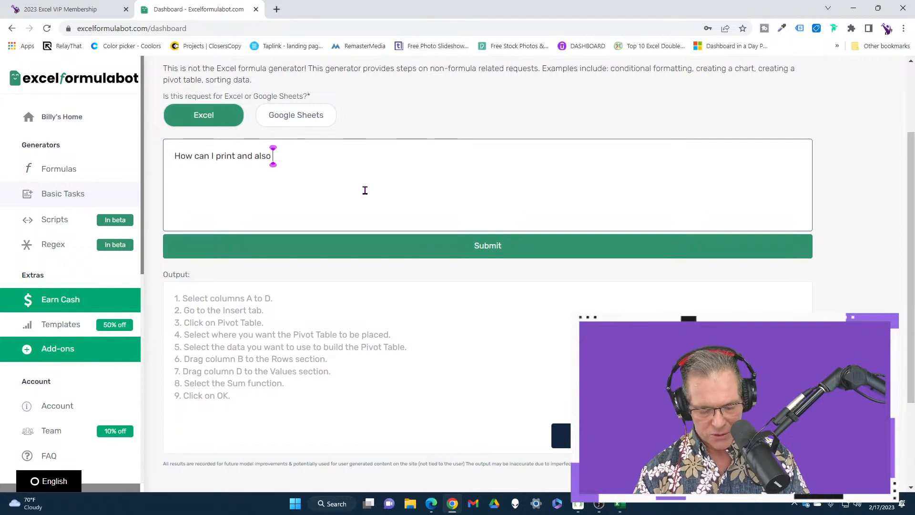
type(" s")
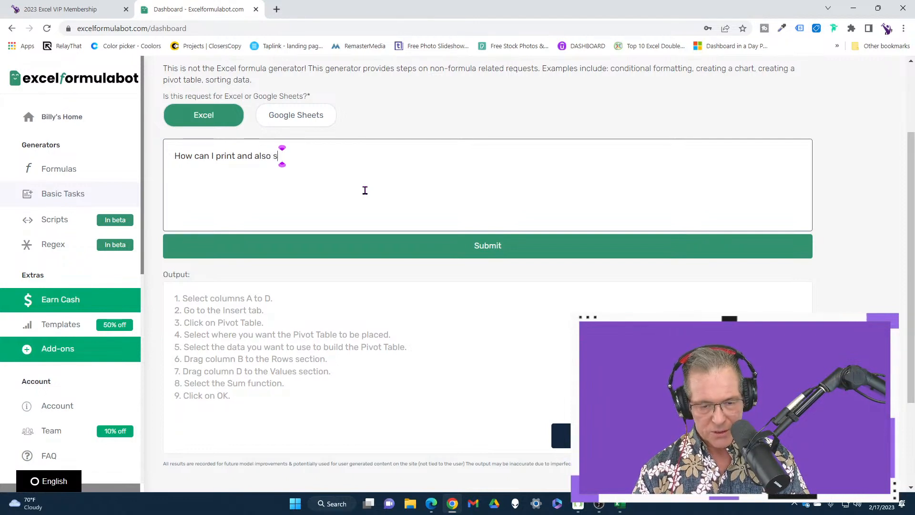
key("BackSpace")
key("BackSpace")
key("BackSpace")
key("BackSpace")
key("BackSpace")
key("BackSpace")
key("BackSpace")
key("BackSpace")
key("BackSpace")
key("BackSpace")
type("a")
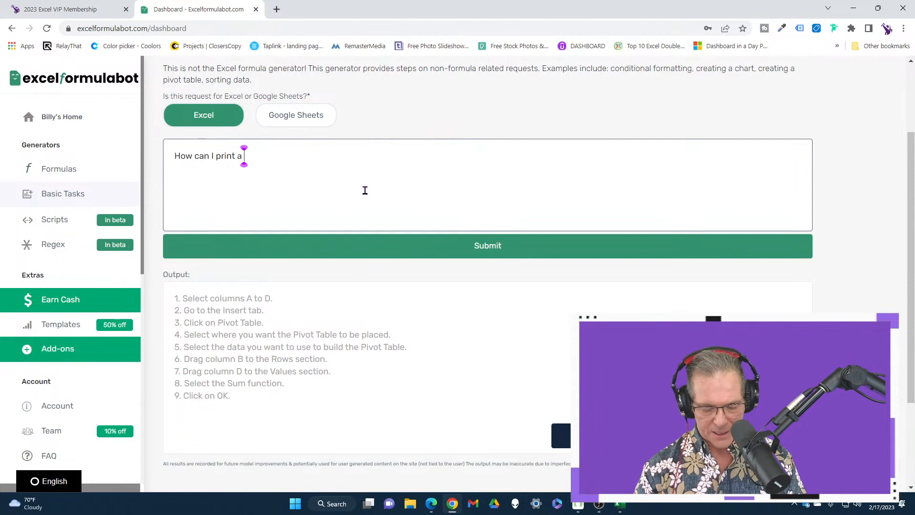
type(" page and the t")
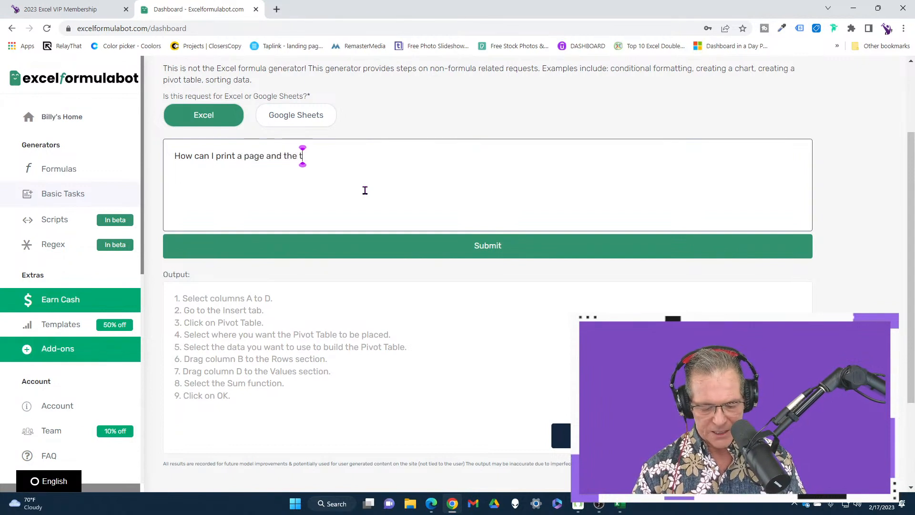
type("iles")
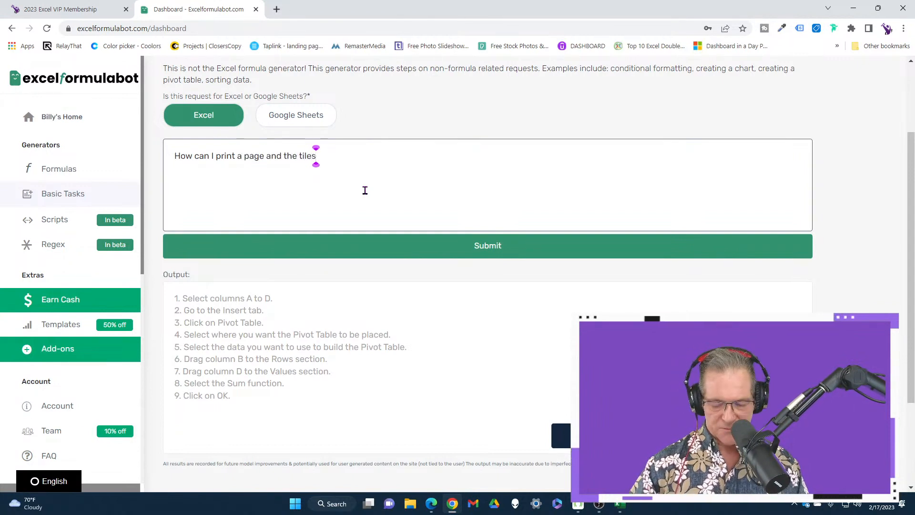
key("BackSpace")
key("BackSpace")
key("BackSpace")
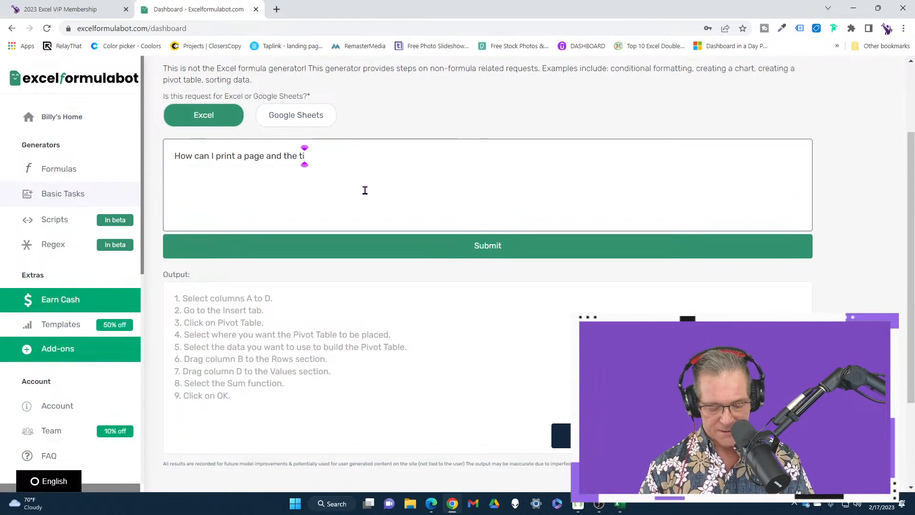
type("tles")
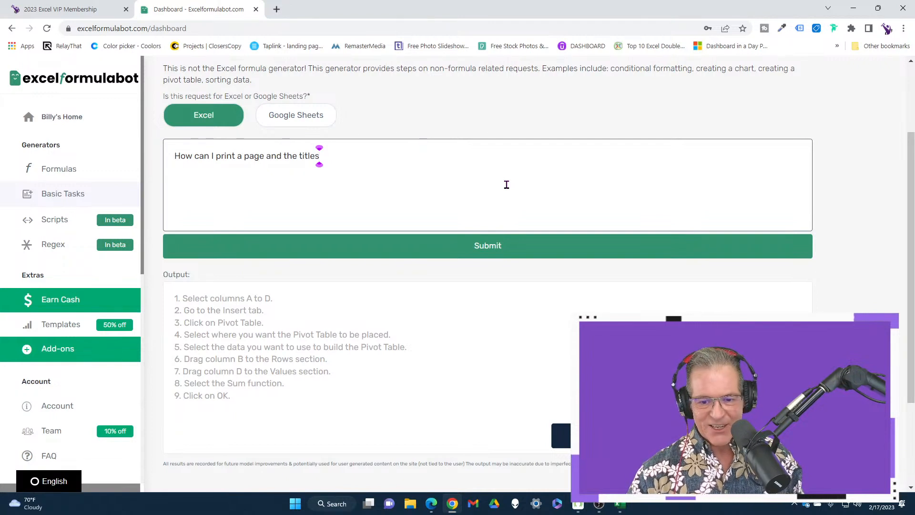
left_click(508, 247)
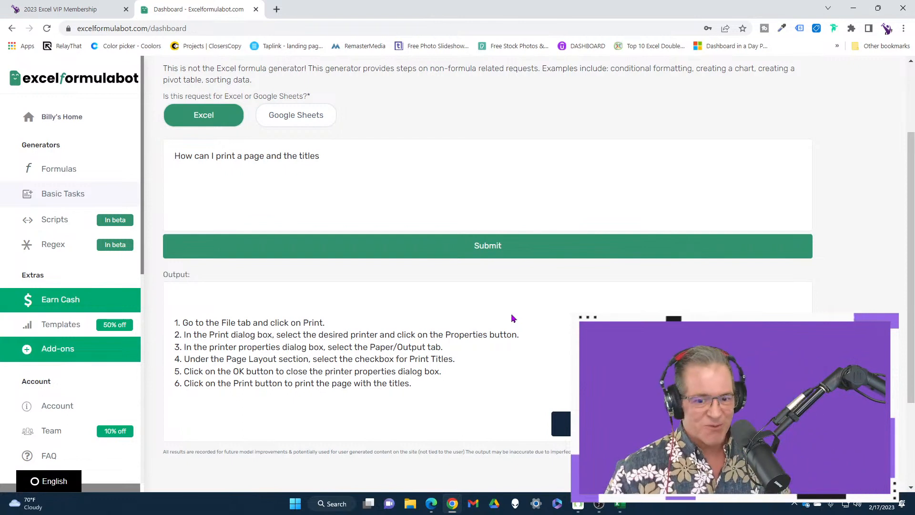
Examine the generated printing instructions enlarged, marking steps 1 to 4 with red arrows and underlining "Page Layout section", and return to normal view.
scroll(431, 334, "down", 2)
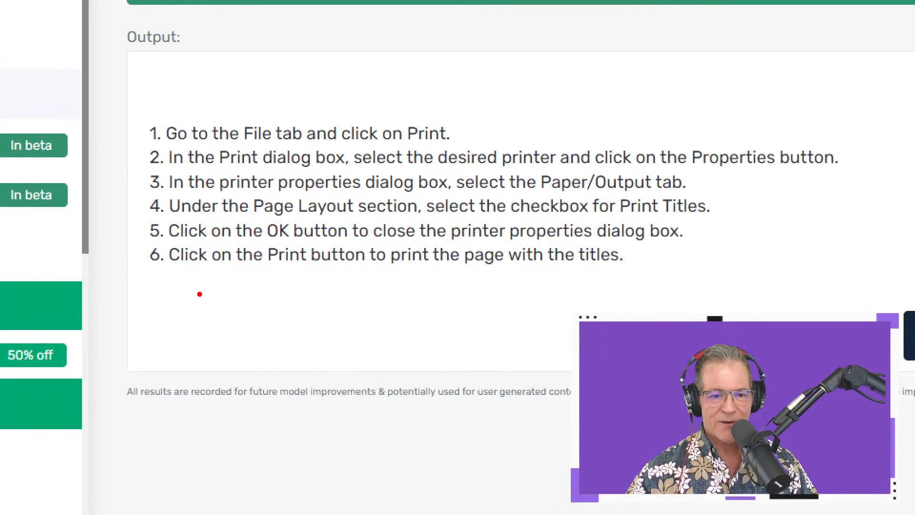
left_click_drag(456, 130, 523, 111)
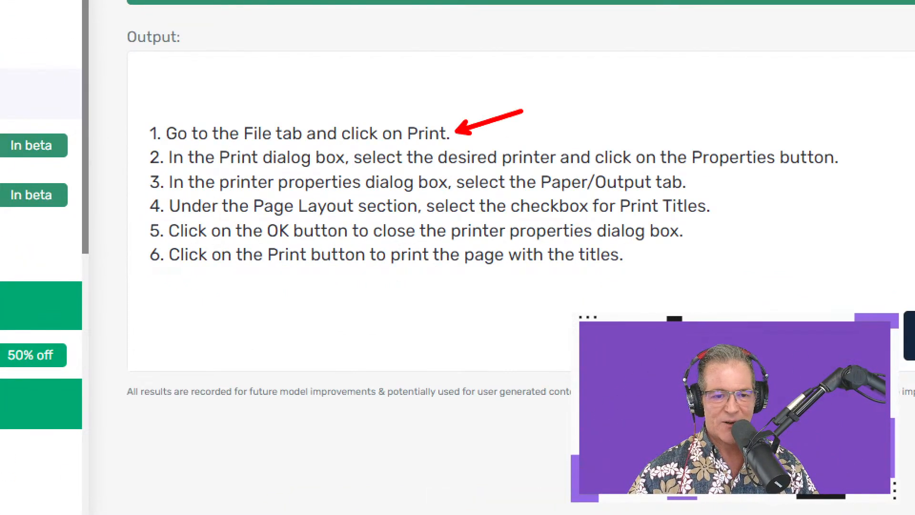
left_click_drag(137, 154, 96, 149)
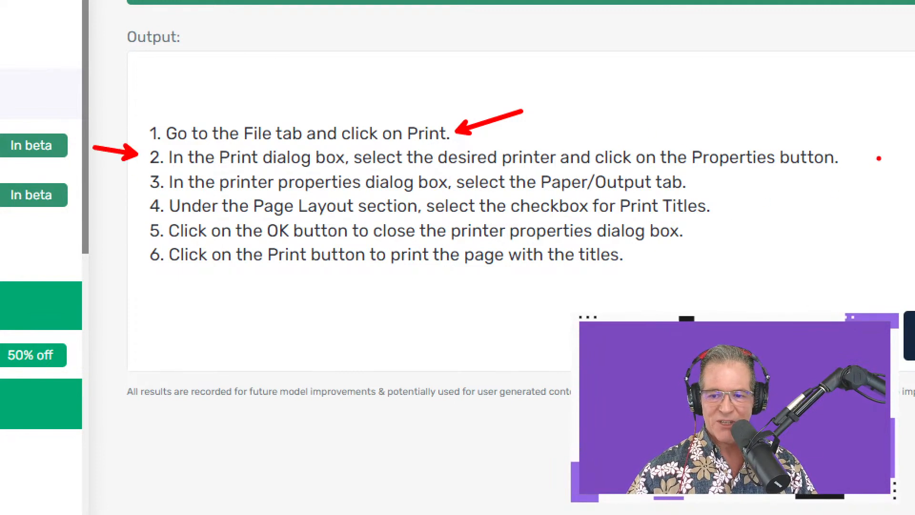
left_click_drag(848, 158, 863, 157)
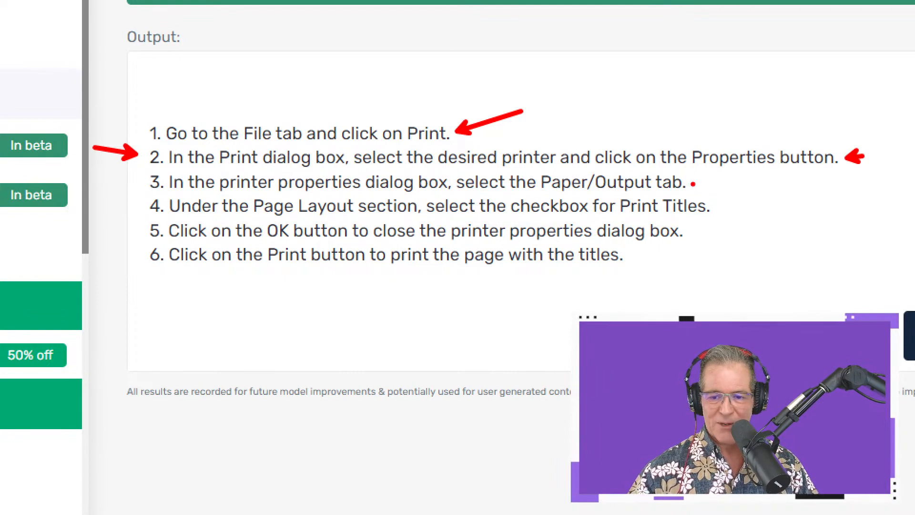
left_click_drag(694, 182, 766, 180)
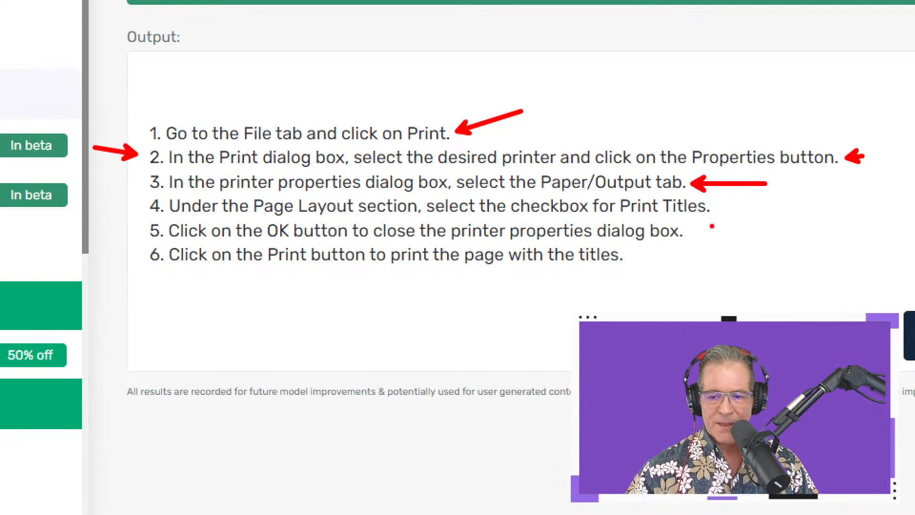
left_click_drag(714, 209, 739, 208)
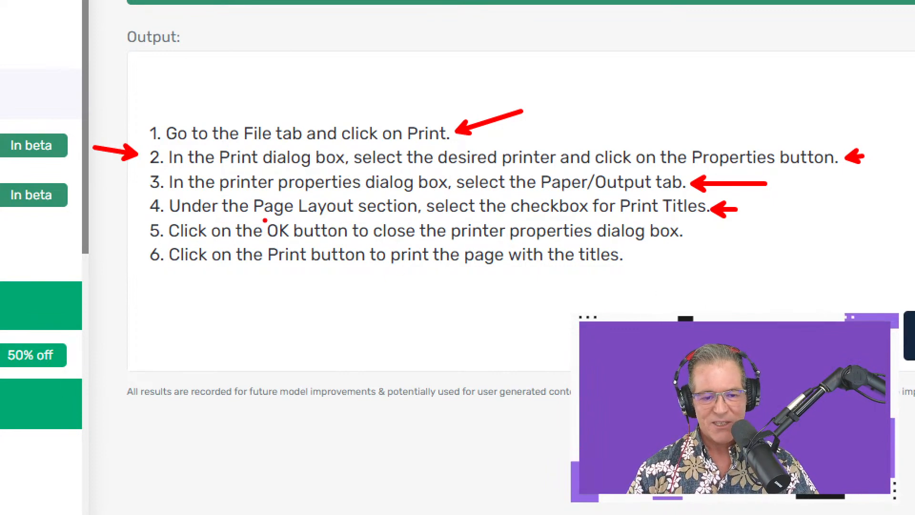
left_click_drag(261, 221, 433, 219)
key("Escape")
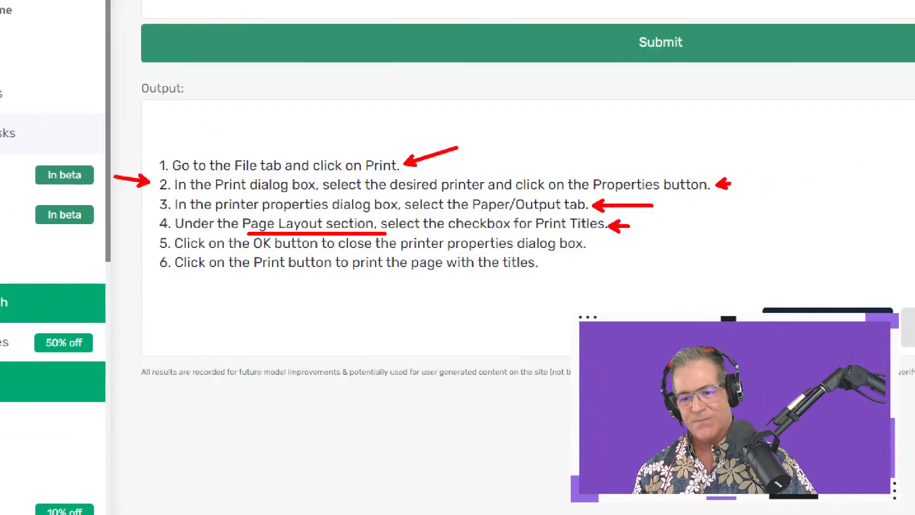
key("ctrl+1")
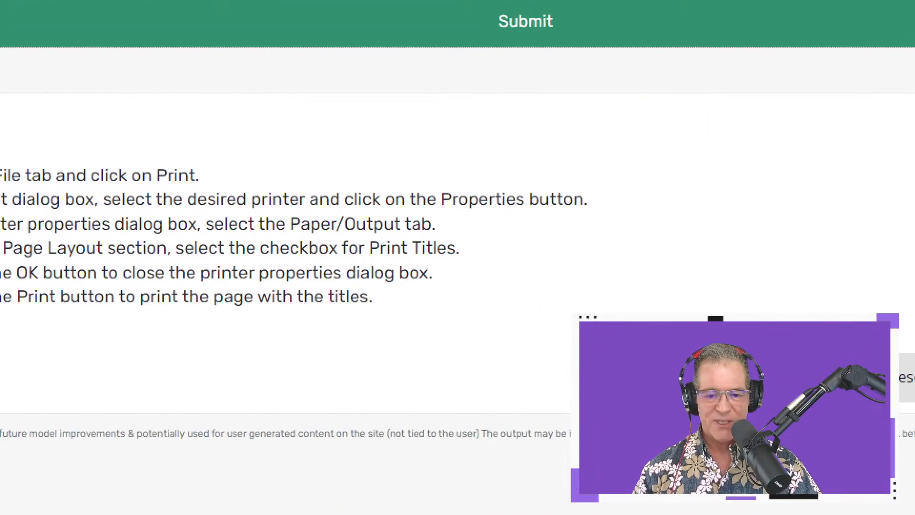
mouse_move(350, 227)
left_mouse_down()
mouse_move(476, 264)
mouse_move(575, 244)
left_mouse_up()
key("Escape")
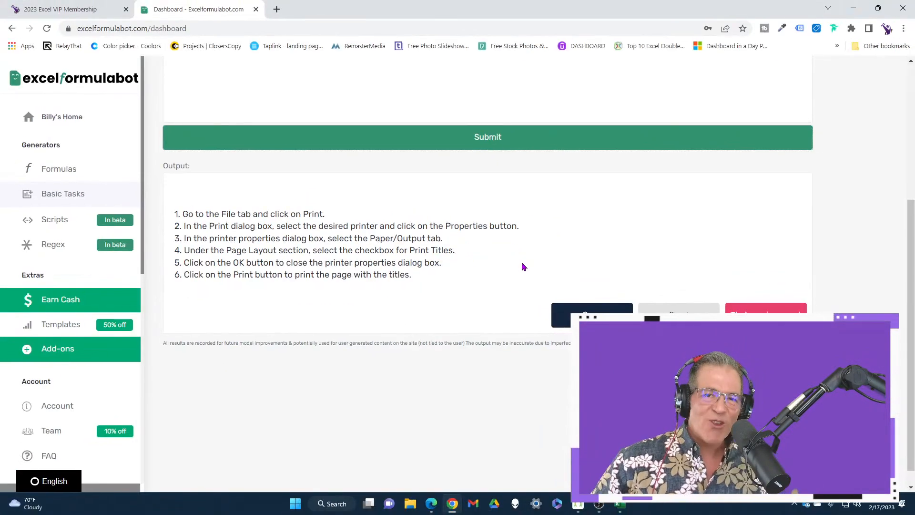
Replace the question with "How can make a pivot table", submit it and read through the generated instructions.
scroll(522, 262, "up", 5)
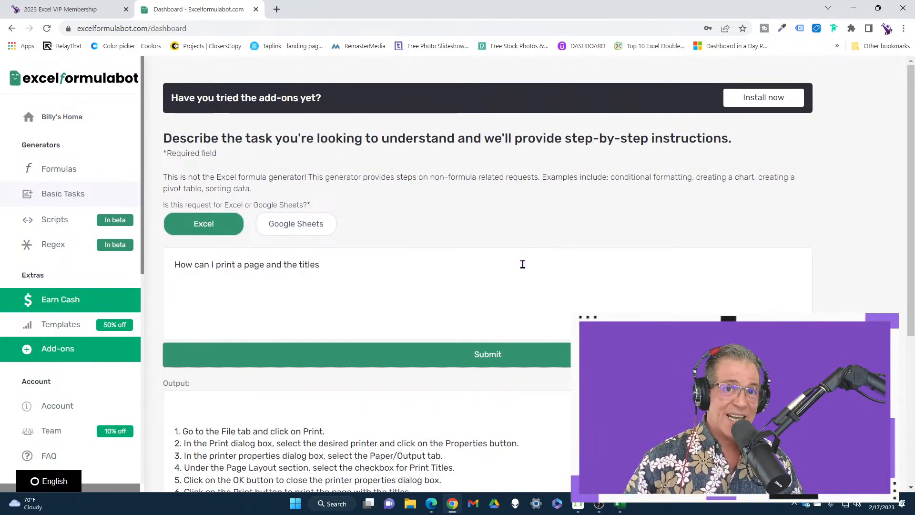
scroll(523, 264, "down", 3)
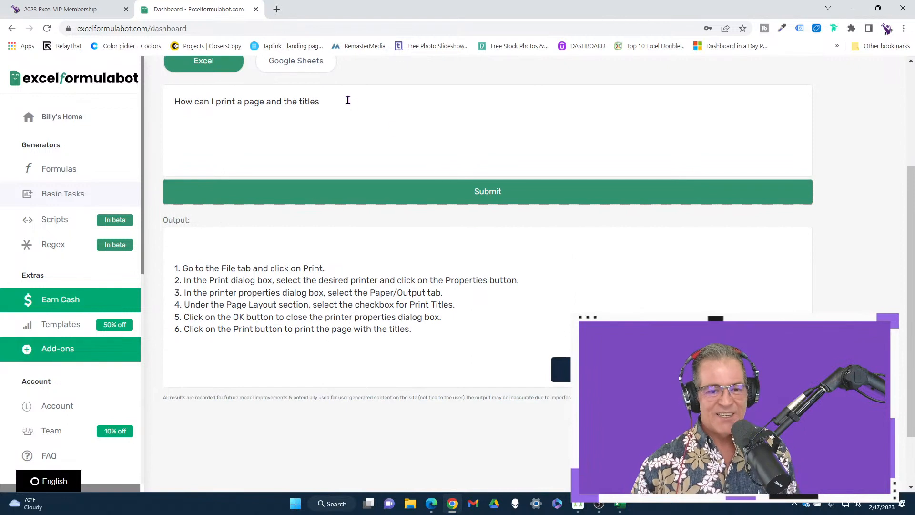
left_click_drag(321, 101, 194, 98)
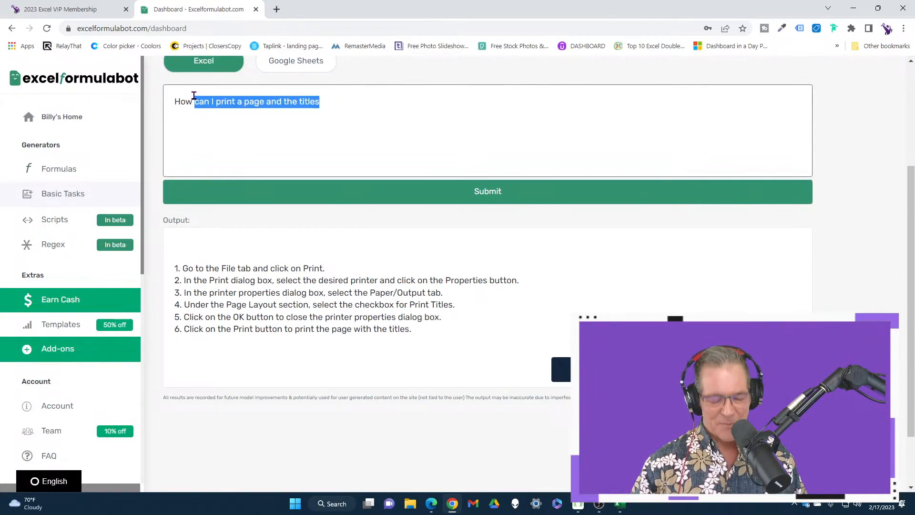
type("can make a")
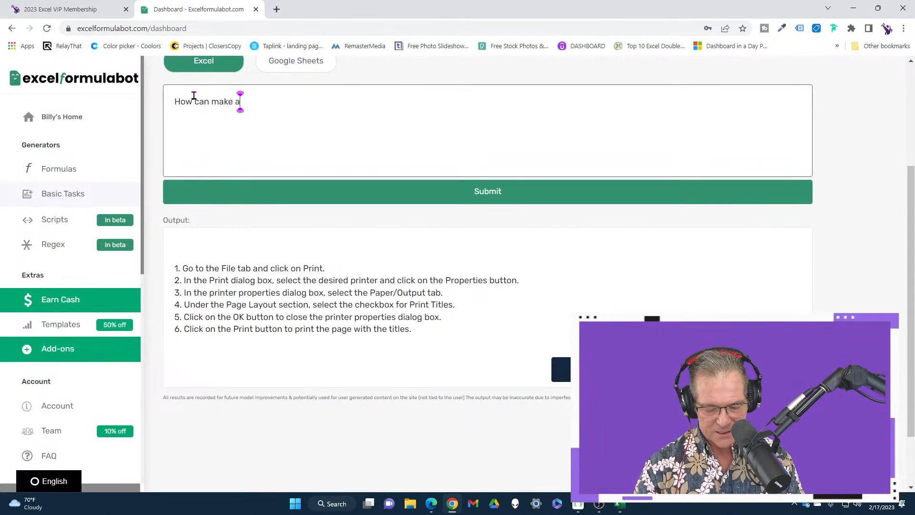
type(" pivot table")
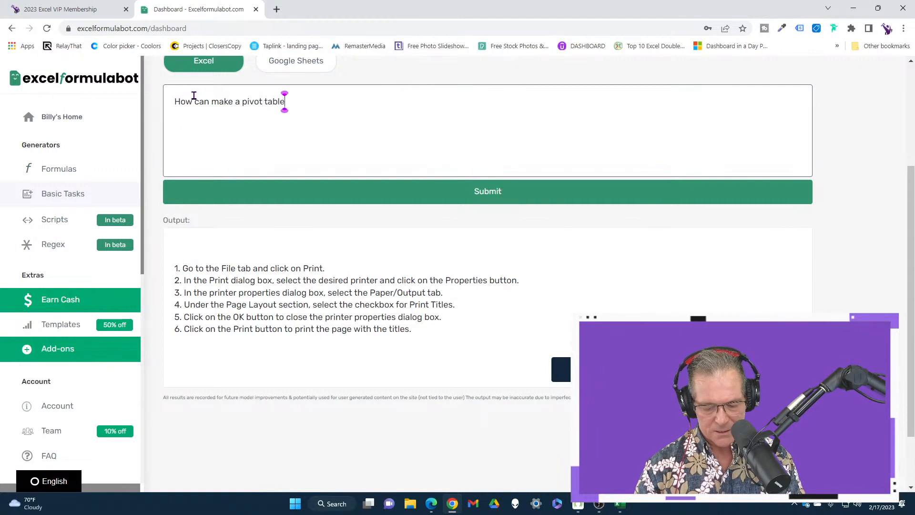
key("Return")
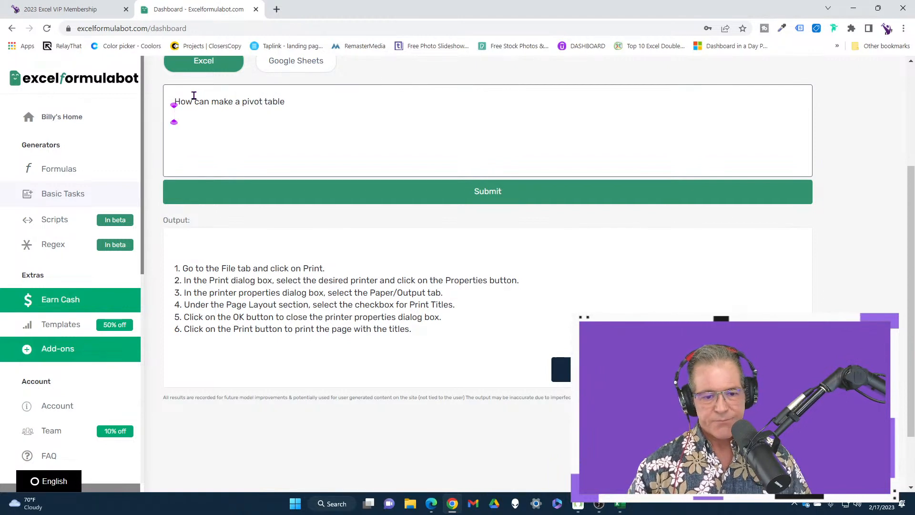
left_click(479, 188)
scroll(554, 269, "down", 1)
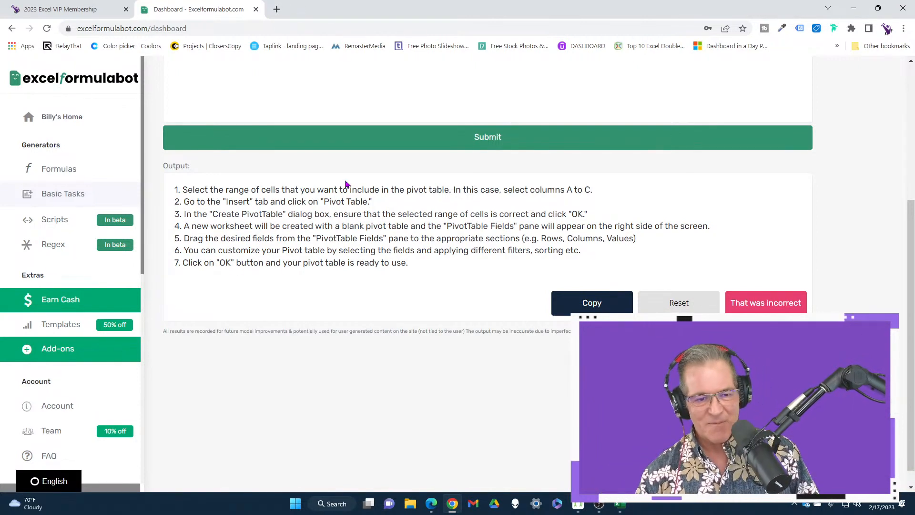
scroll(546, 219, "up", 5)
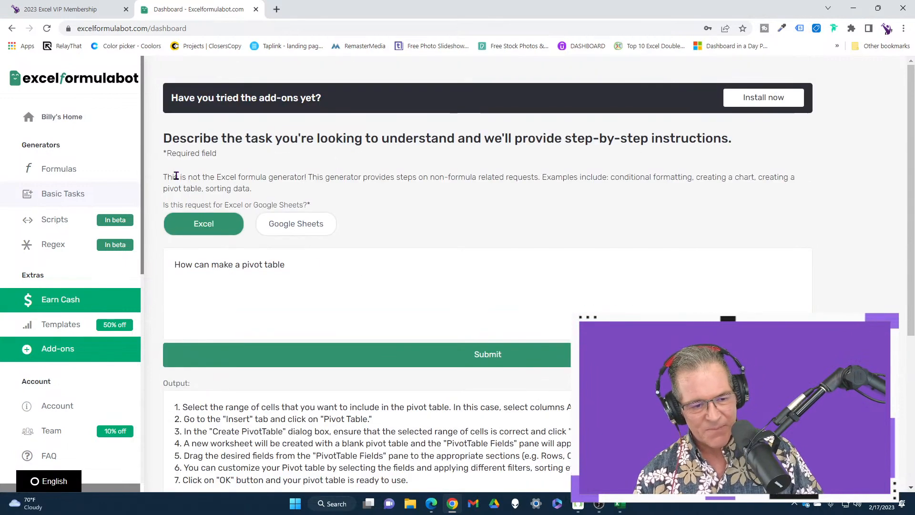
Switch to the 2023 Excel VIP Membership page and look through its class topics and included courses.
left_click(82, 7)
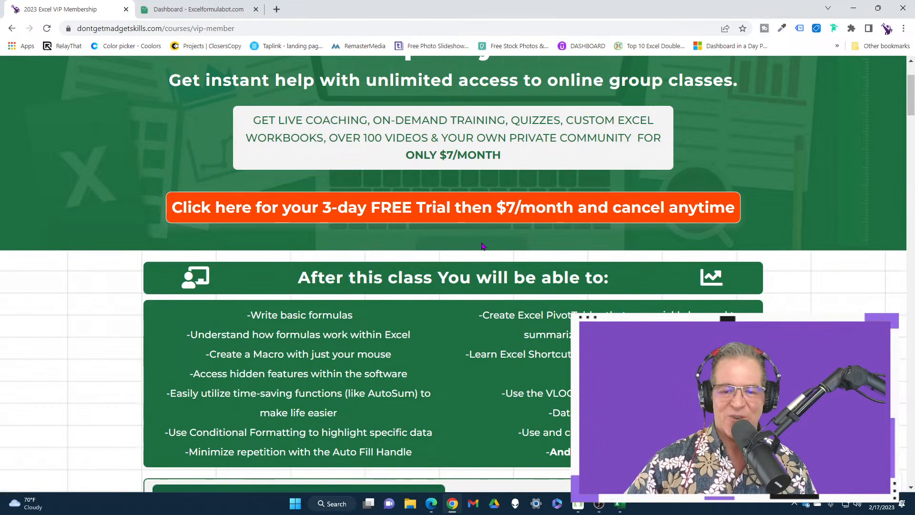
scroll(483, 246, "down", 5)
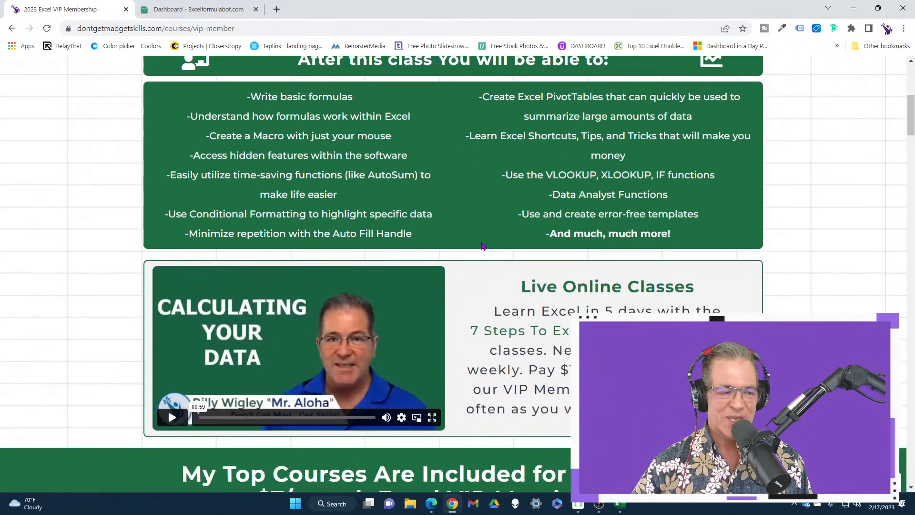
scroll(482, 246, "down", 8)
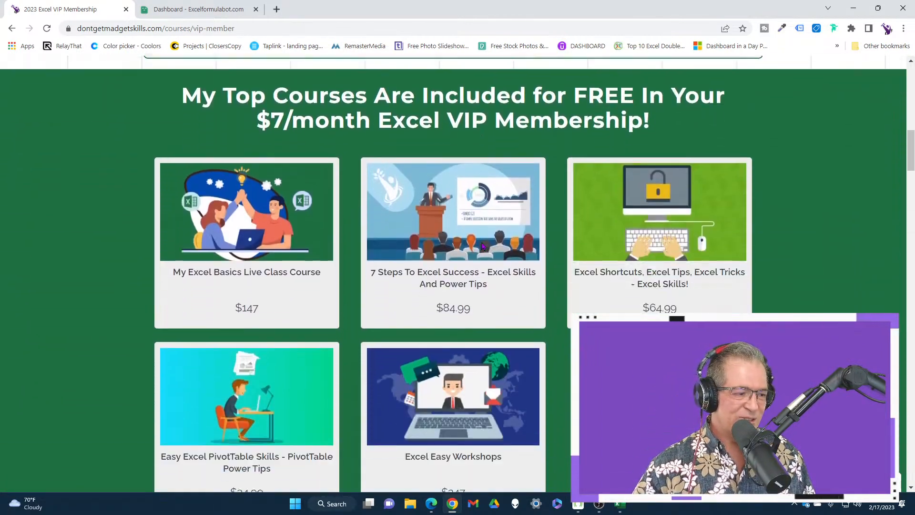
Open the Mr. Aloha YouTube channel in a new browser tab, leaving the membership page open.
scroll(482, 246, "down", 1)
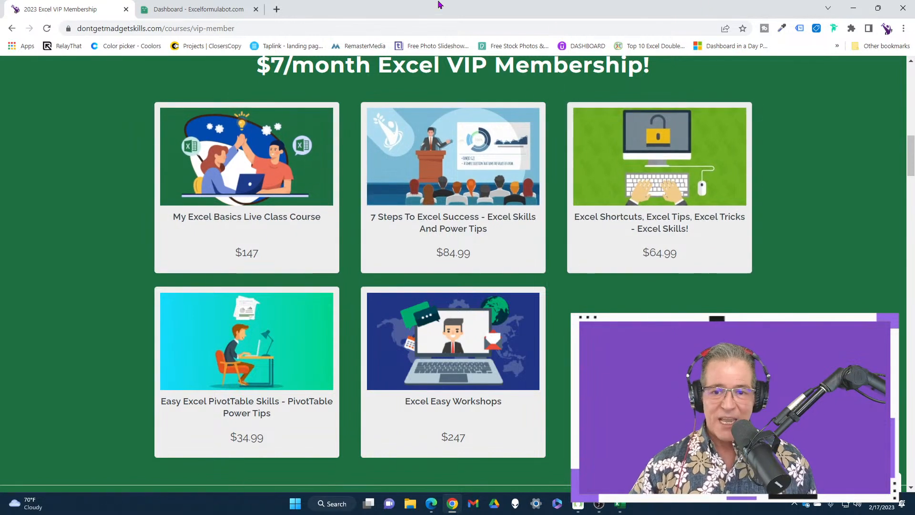
left_click(279, 14)
type("you")
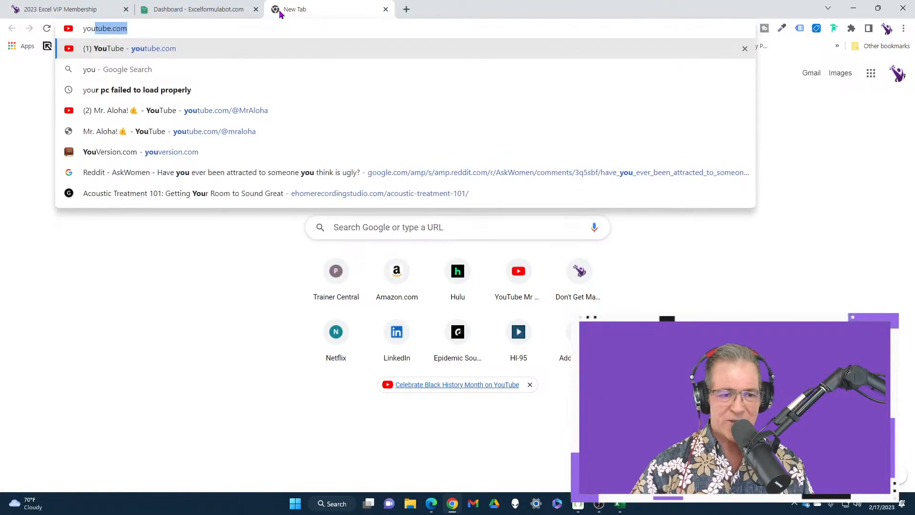
key("Down")
key("Down")
key("Down")
left_click(268, 112)
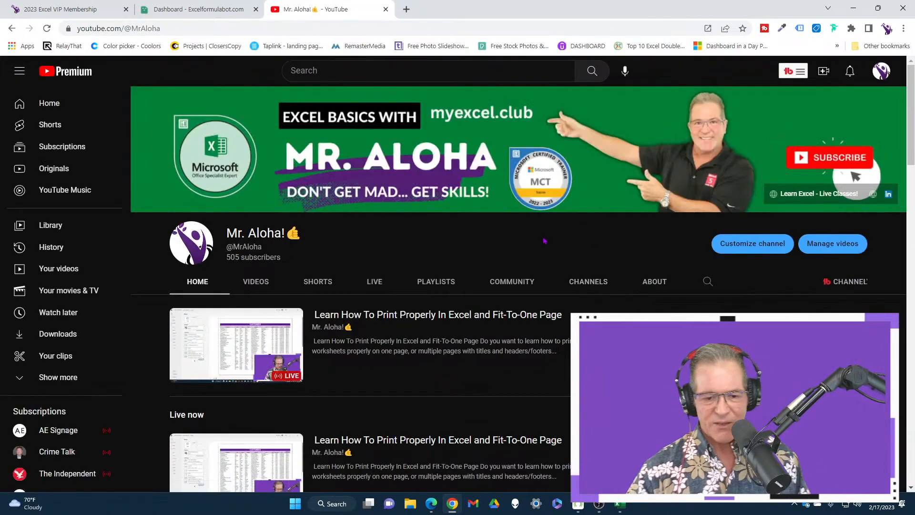
Search within the Mr. Aloha channel for "printing".
scroll(458, 275, "down", 4)
scroll(458, 275, "up", 4)
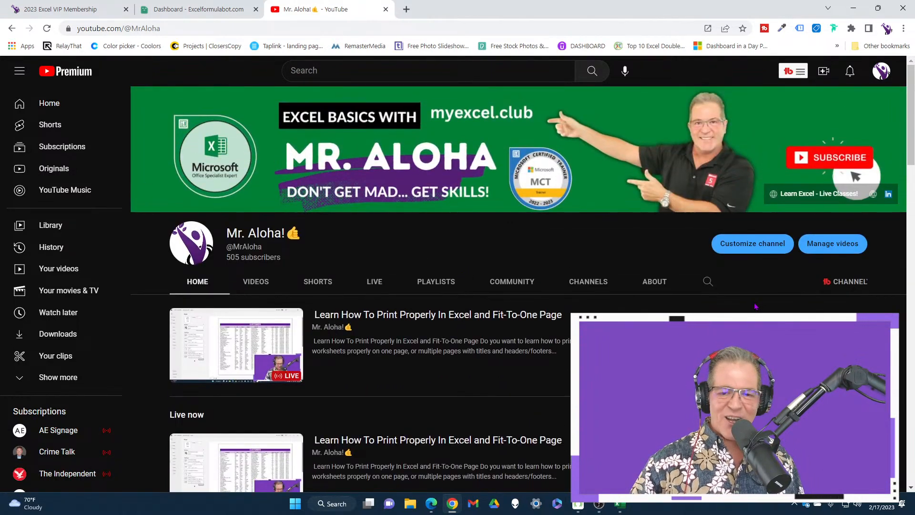
scroll(755, 307, "down", 1)
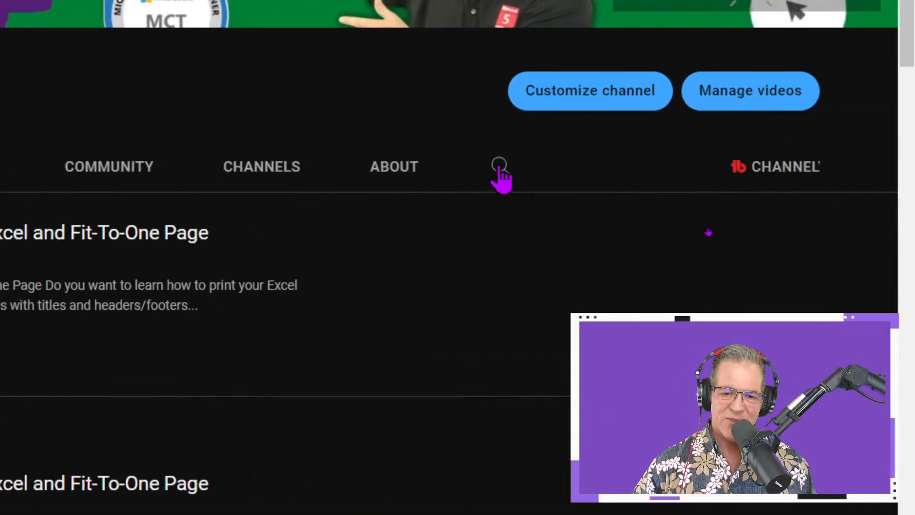
left_click(500, 168)
type("printing")
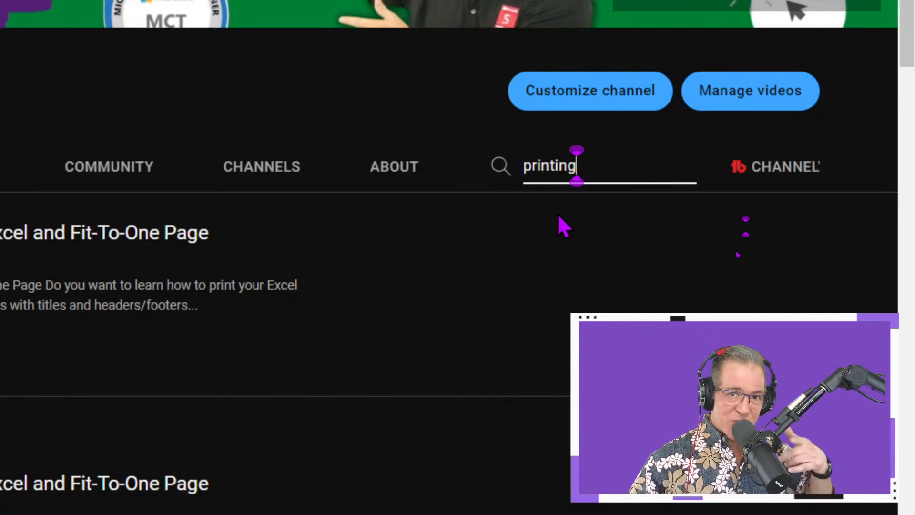
scroll(563, 227, "up", 2)
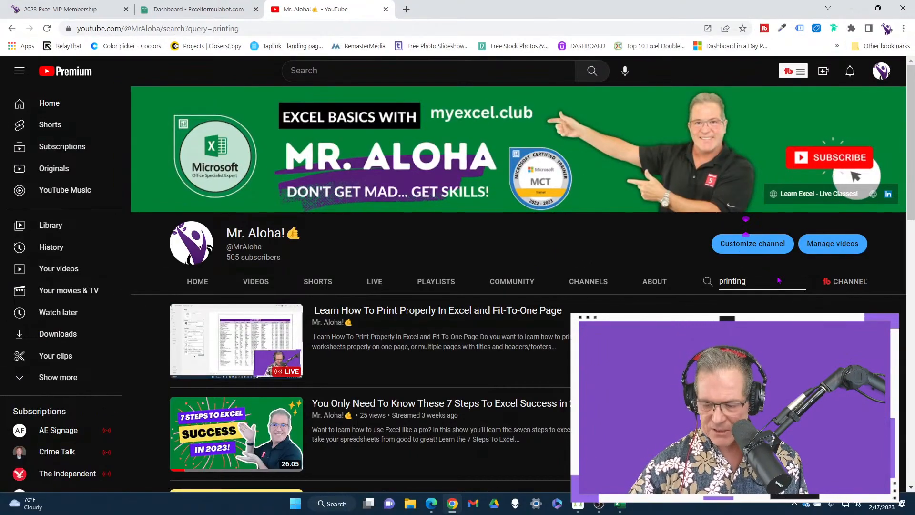
key("Return")
scroll(754, 306, "down", 3)
scroll(753, 306, "up", 3)
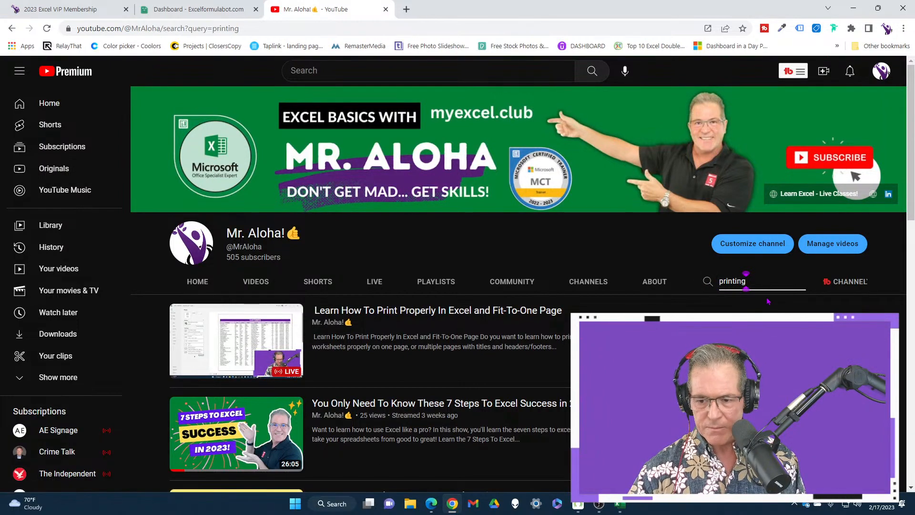
Look through the channel's video results for "printing", checking titles and descriptions, and return to the start of the list.
scroll(769, 301, "down", 1)
scroll(754, 302, "up", 1)
scroll(734, 301, "down", 5)
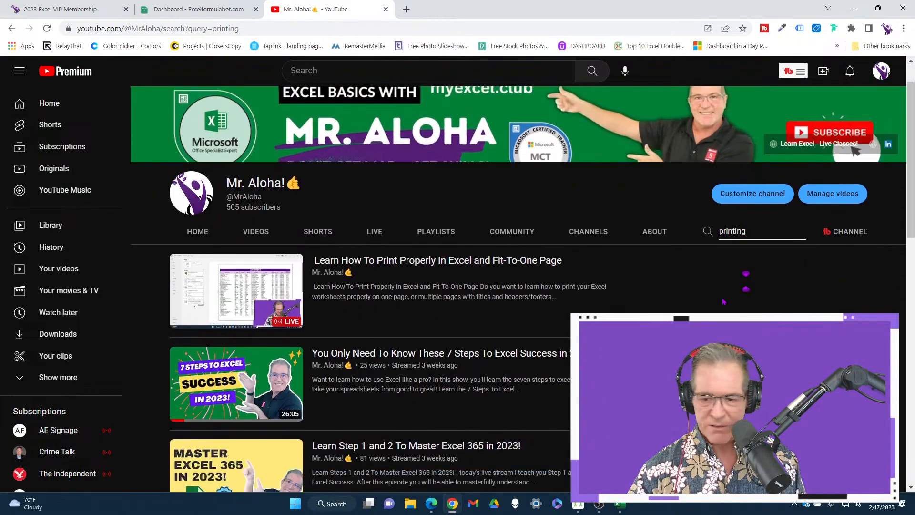
scroll(719, 300, "down", 2)
scroll(644, 303, "up", 4)
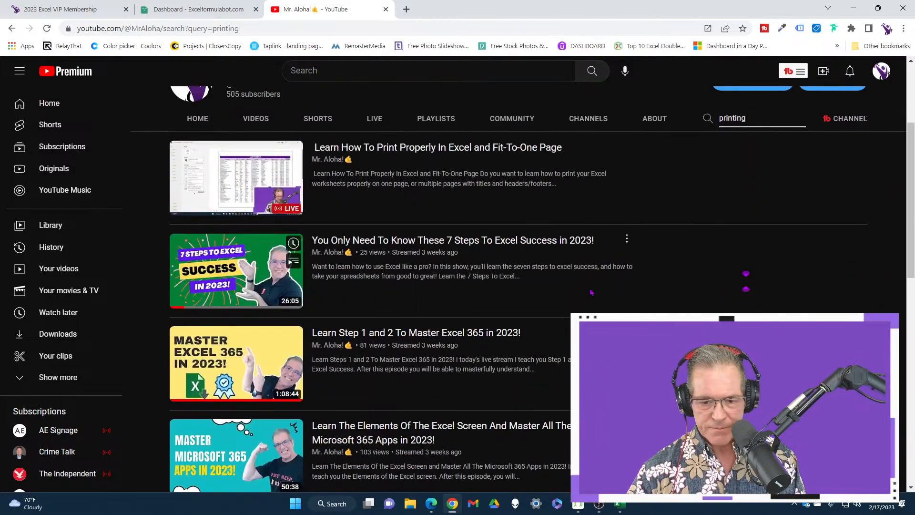
scroll(570, 304, "down", 2)
scroll(570, 304, "up", 4)
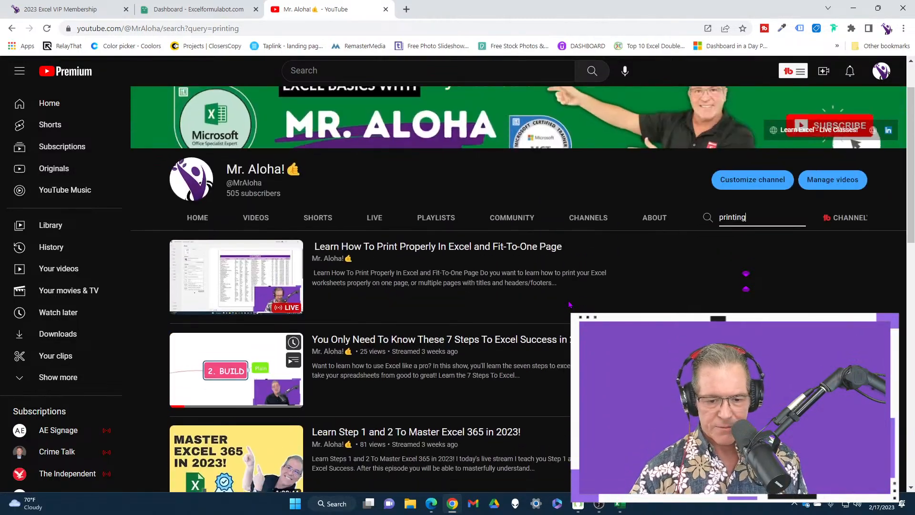
scroll(570, 304, "down", 7)
scroll(570, 304, "down", 3)
scroll(707, 298, "up", 8)
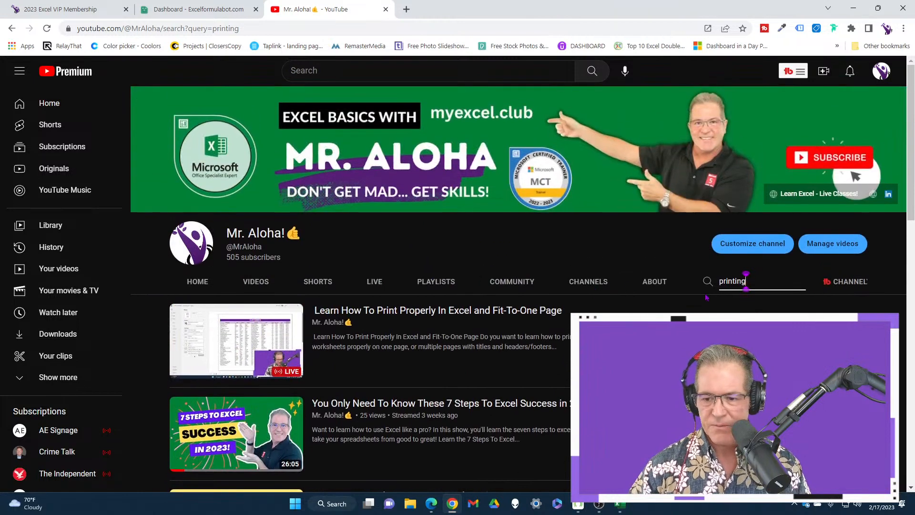
Replace the channel search term with "formatting" and look through the matching videos.
left_click(769, 280)
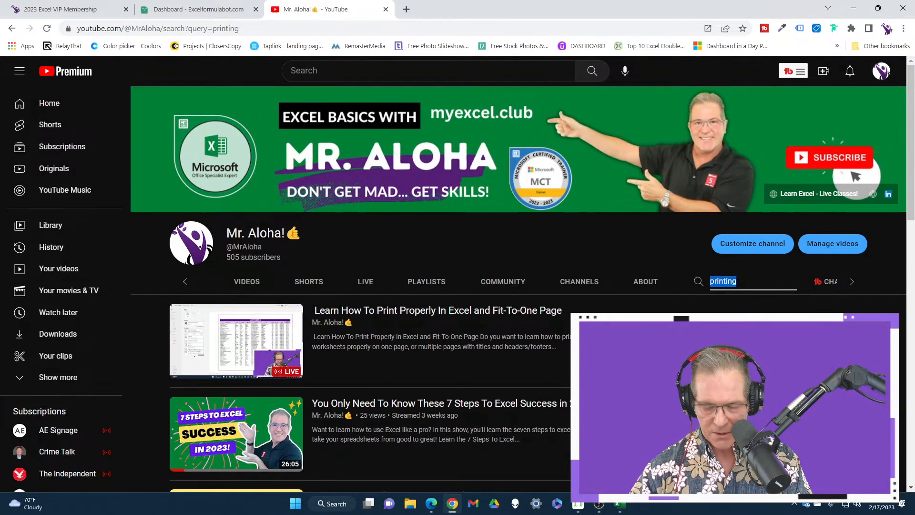
type("formatting")
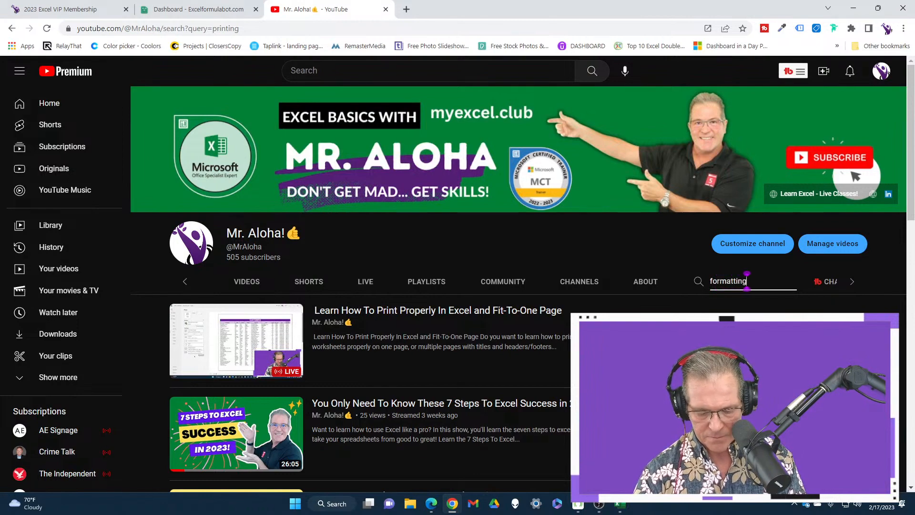
key("Return")
scroll(747, 281, "down", 5)
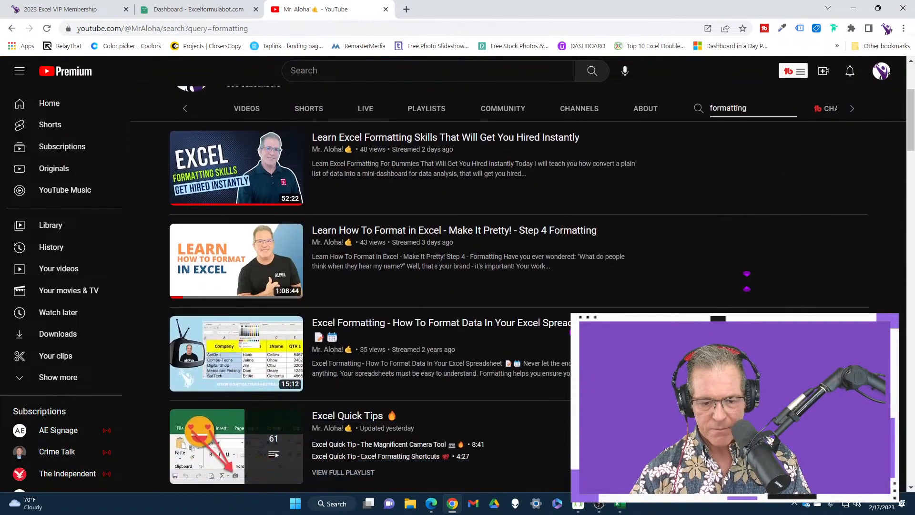
scroll(747, 281, "up", 5)
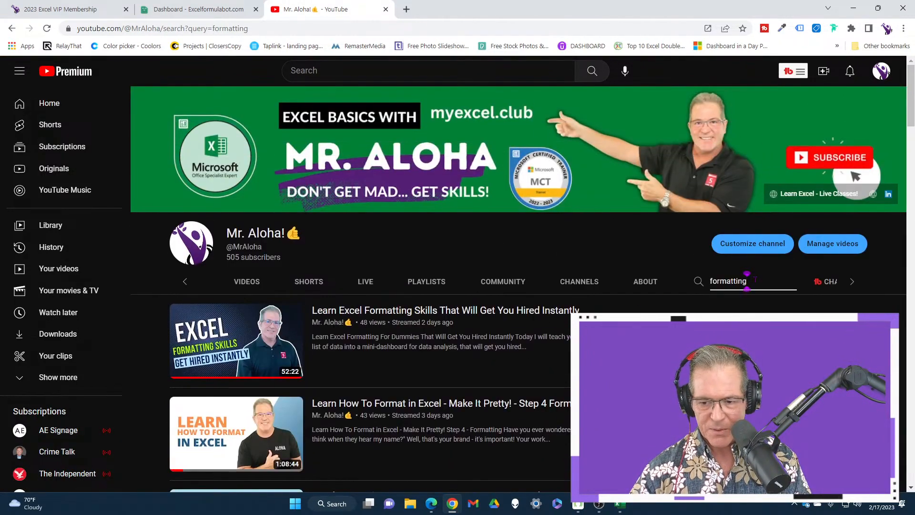
Replace the channel search term with "printing" again and browse further down the matching videos.
left_click_drag(755, 280, 702, 282)
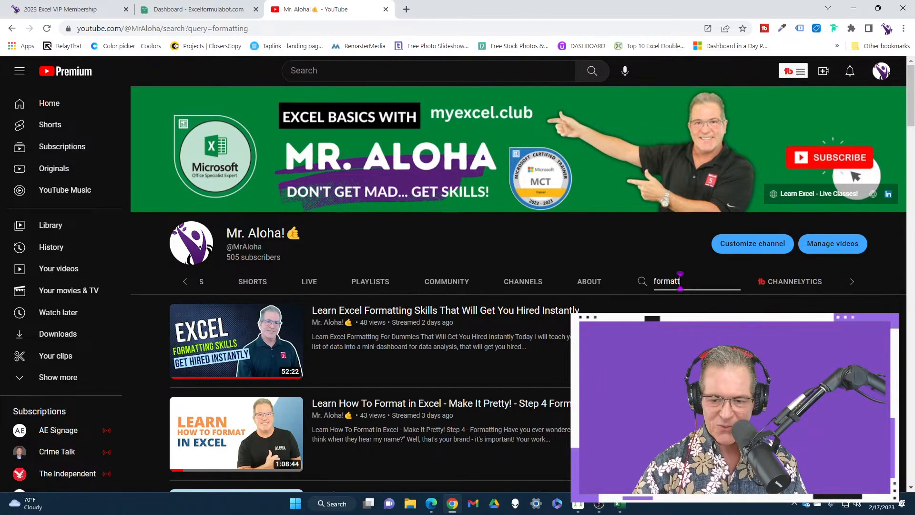
key("BackSpace")
key("BackSpace")
key("BackSpace")
key("BackSpace")
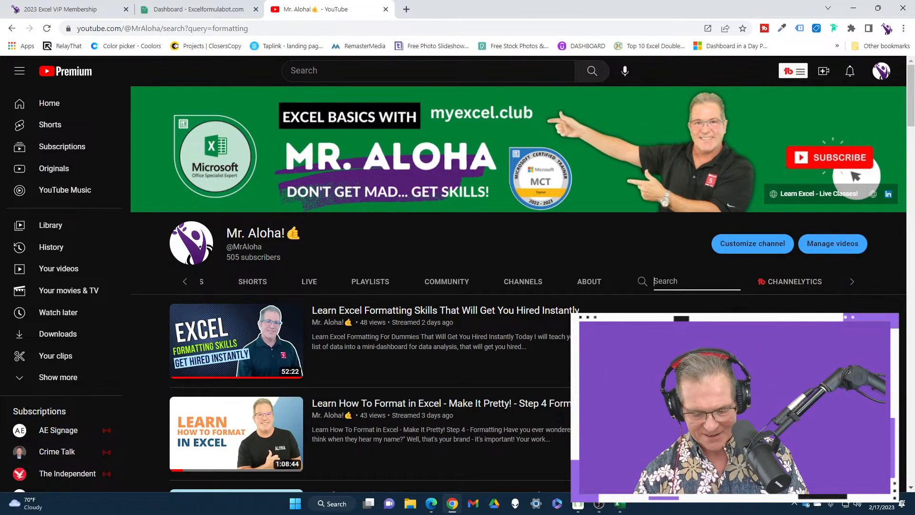
type("printing")
key("Return")
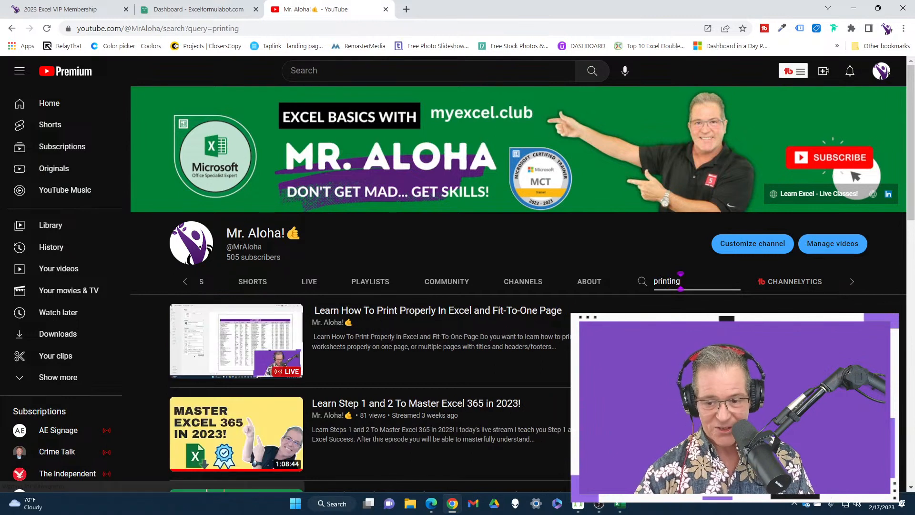
scroll(681, 280, "down", 3)
scroll(680, 280, "down", 2)
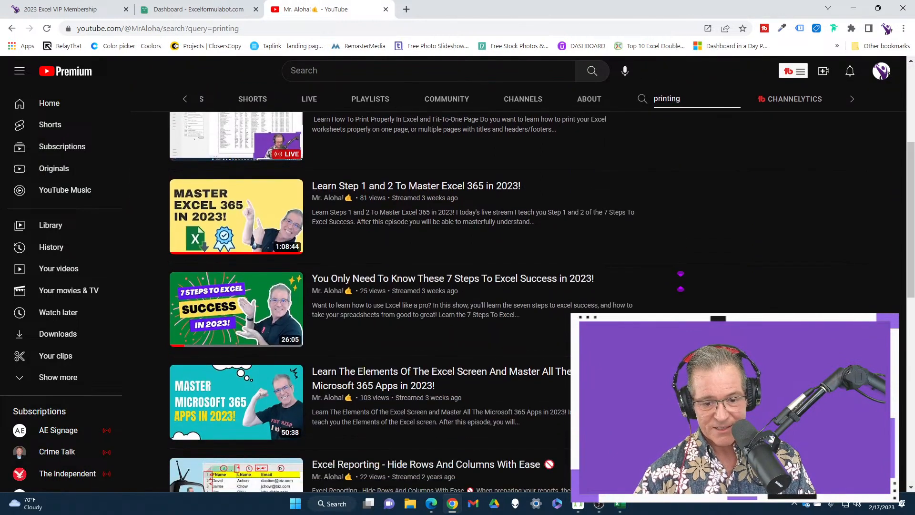
scroll(681, 281, "down", 2)
scroll(681, 281, "down", 3)
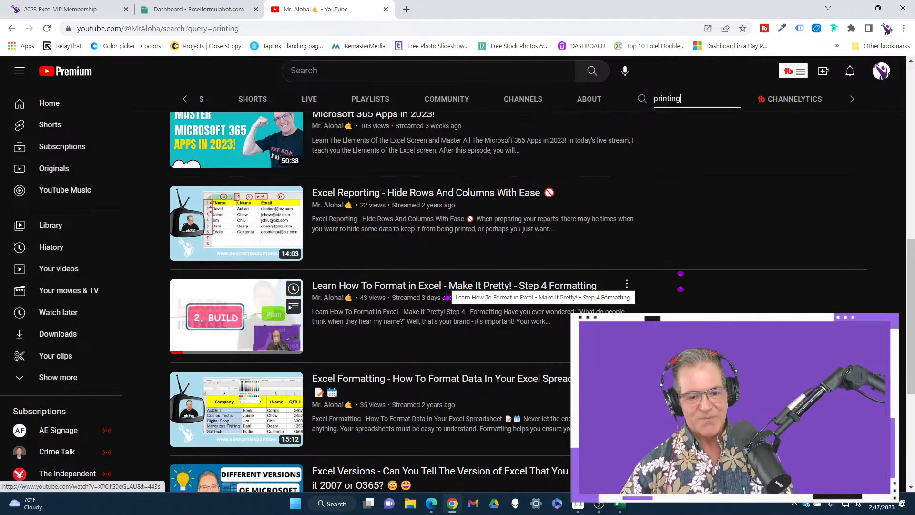
scroll(443, 305, "up", 10)
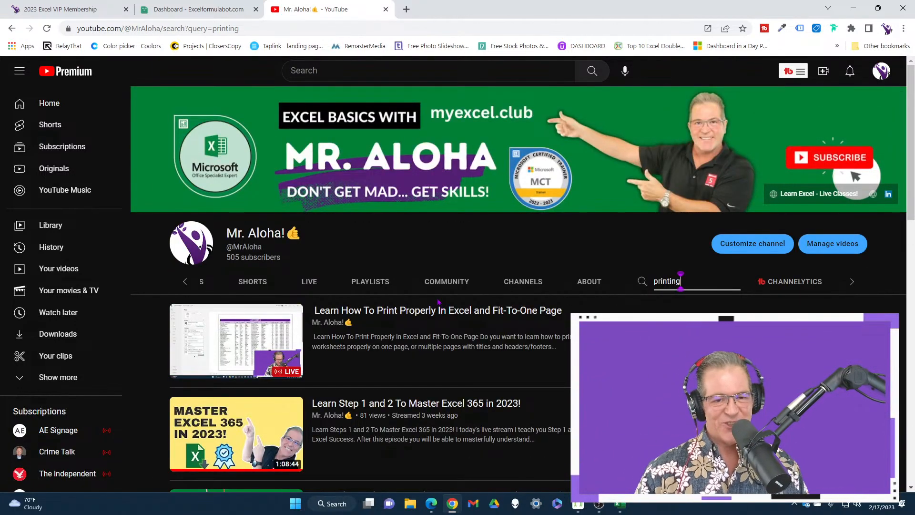
Revisit the Excelformulabot dashboard briefly and return to the Excel VIP Membership page, showing its opening section with the free trial offer.
left_click(71, 8)
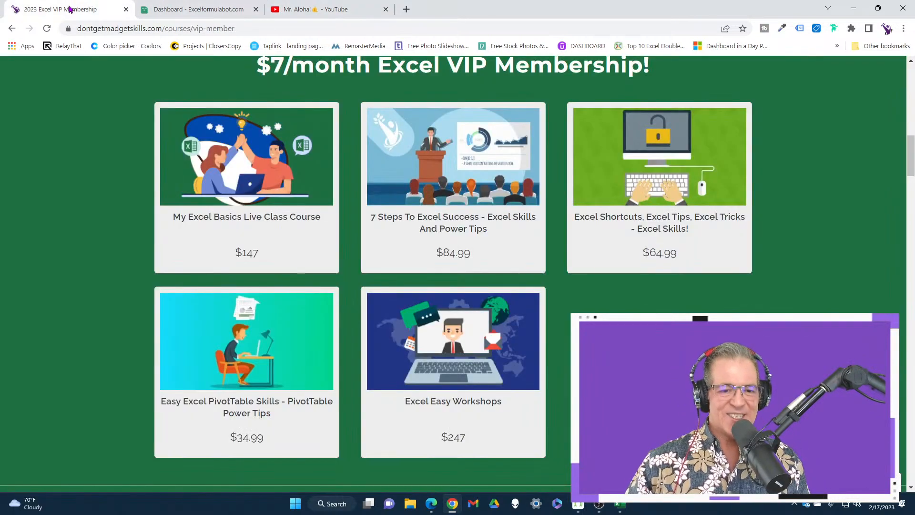
left_click(186, 10)
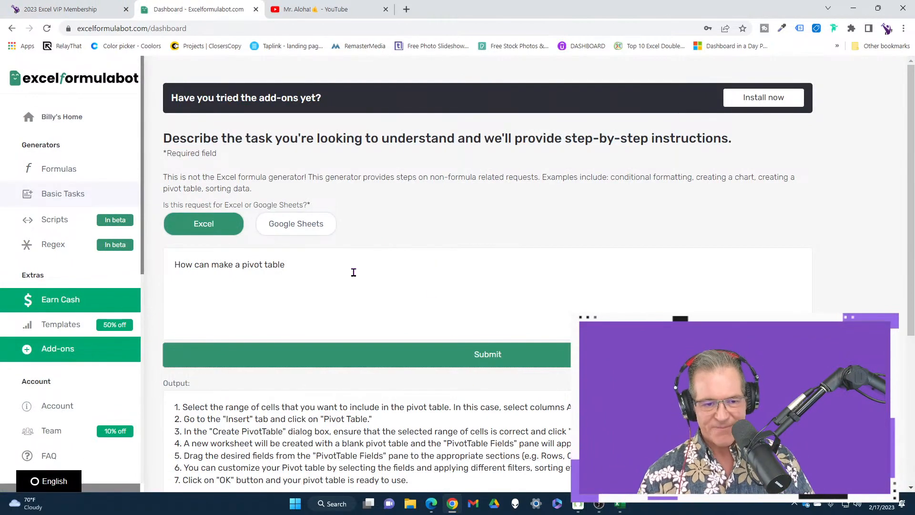
left_click(70, 9)
scroll(121, 349, "up", 5)
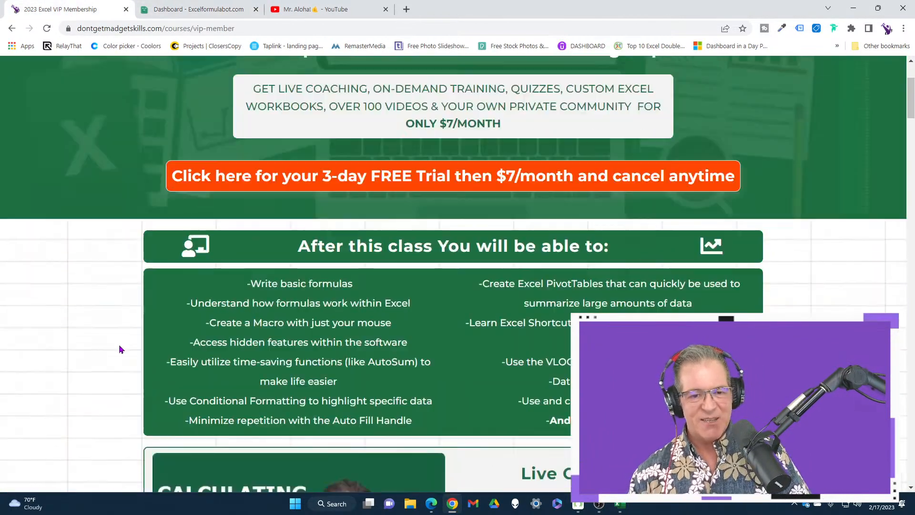
scroll(121, 349, "up", 3)
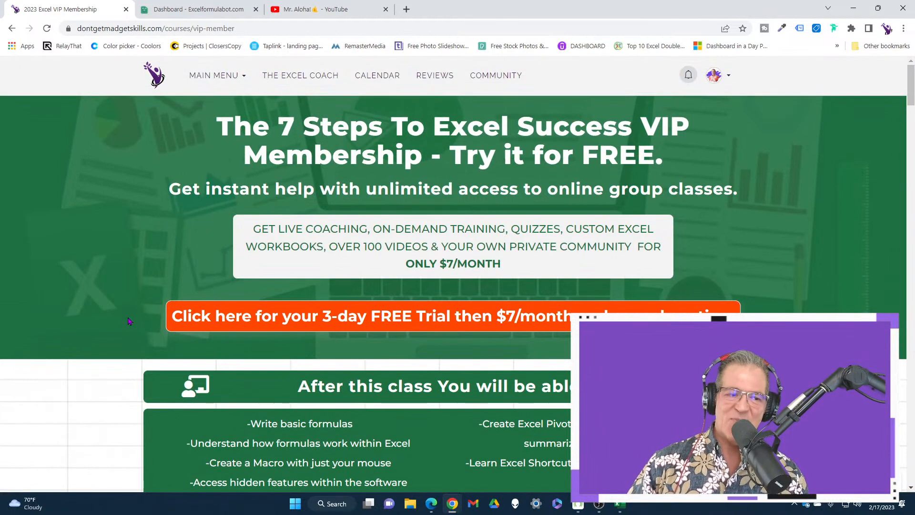